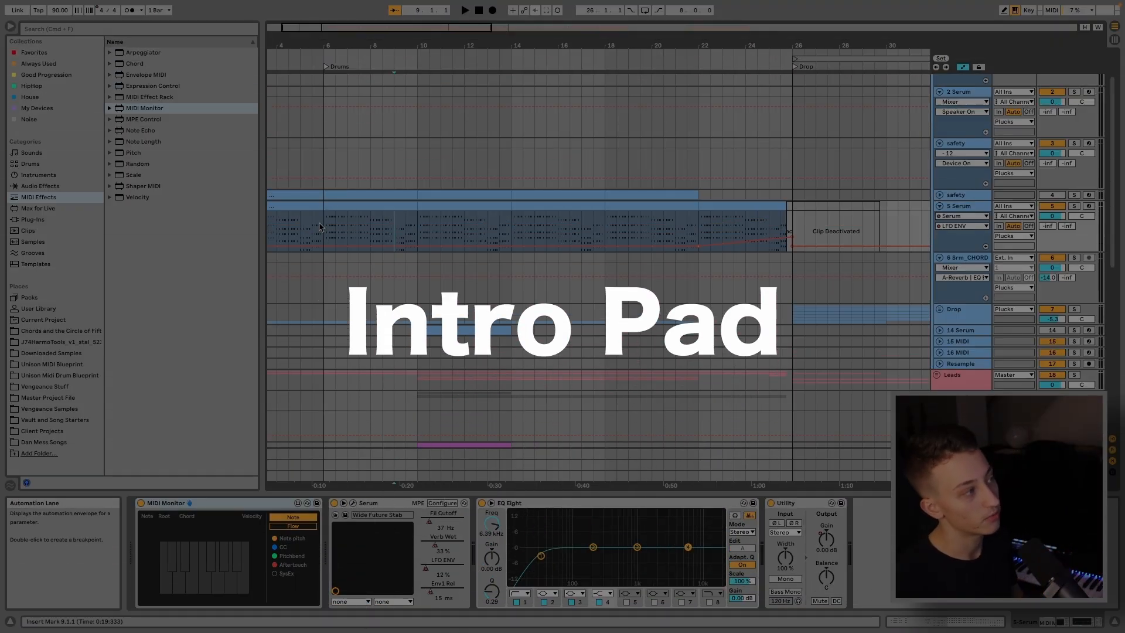
- Solo the 5 Serum intro pad track and play it from bar 2
click(320, 227)
click(282, 229)
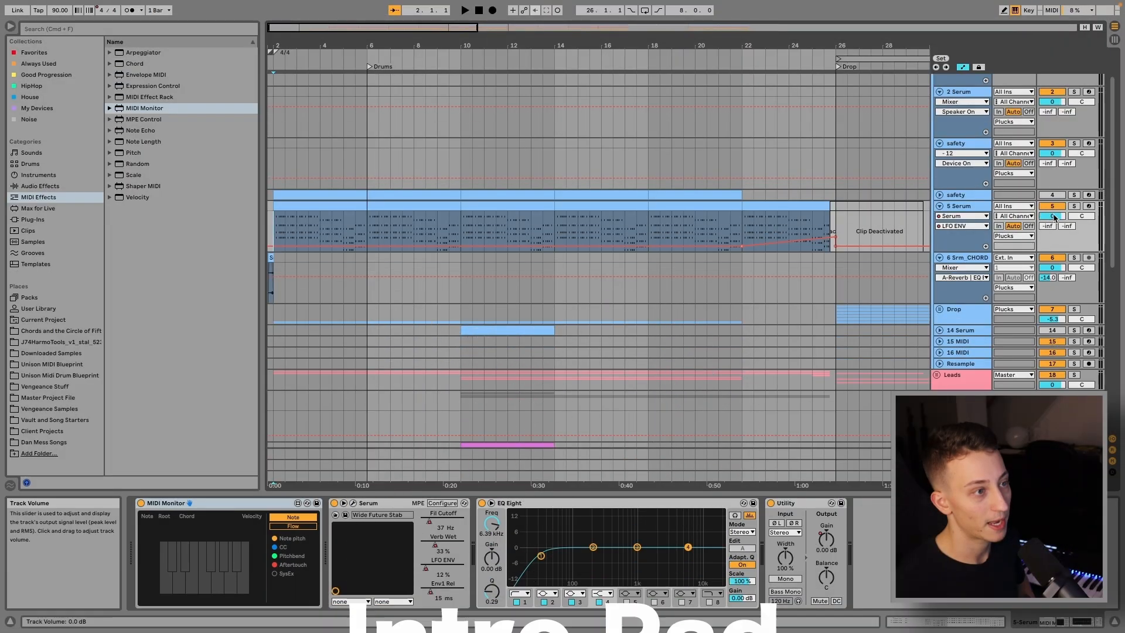
click(1074, 206)
key(space)
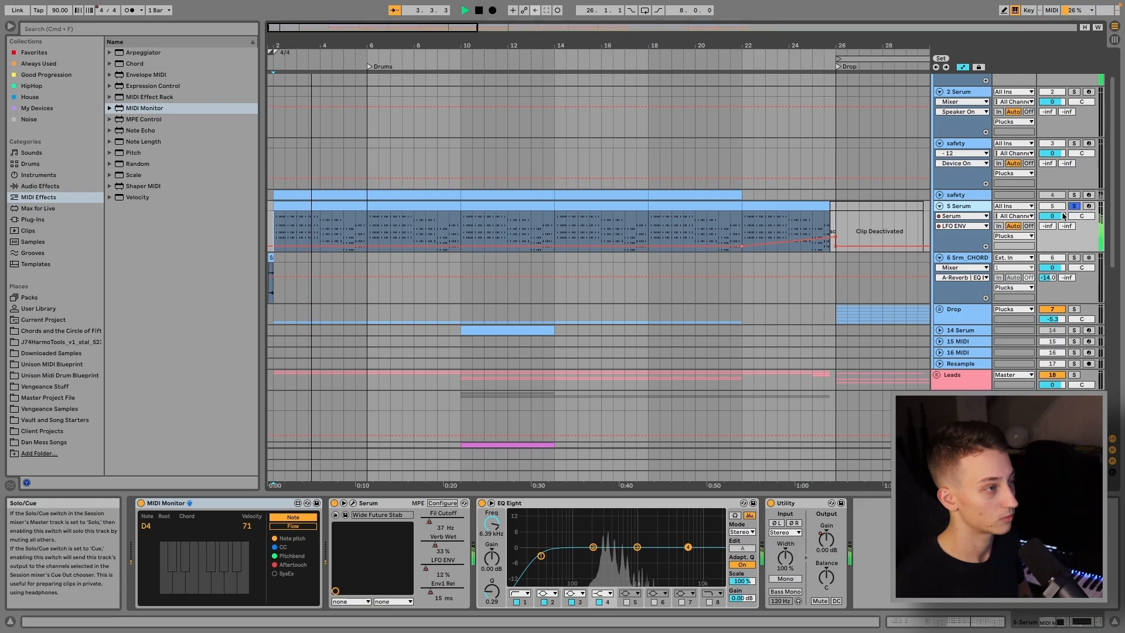
key(space)
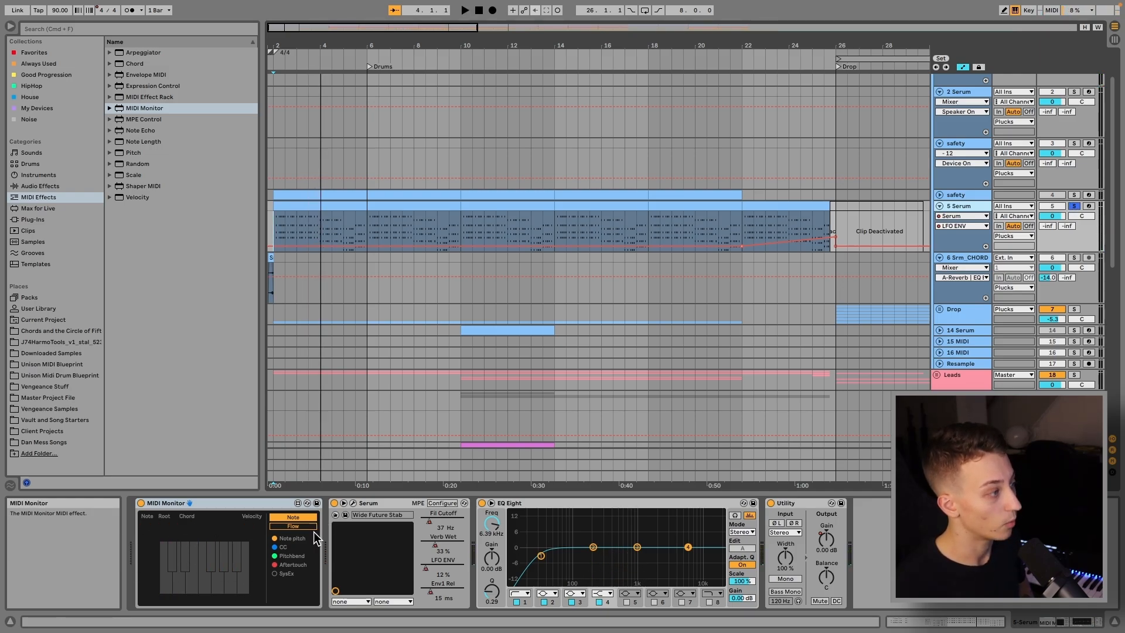
- Open the intro pad's Serum plug-in, reposition its window clear of the clips, and play the sound
key(space)
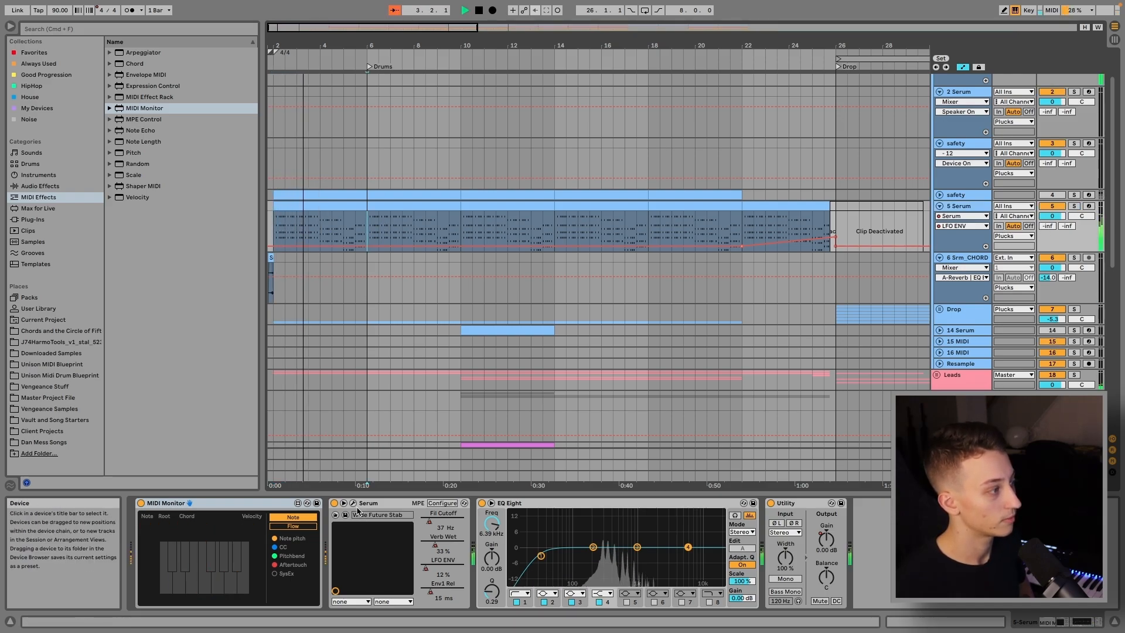
click(353, 503)
drag(759, 180, 709, 270)
key(space)
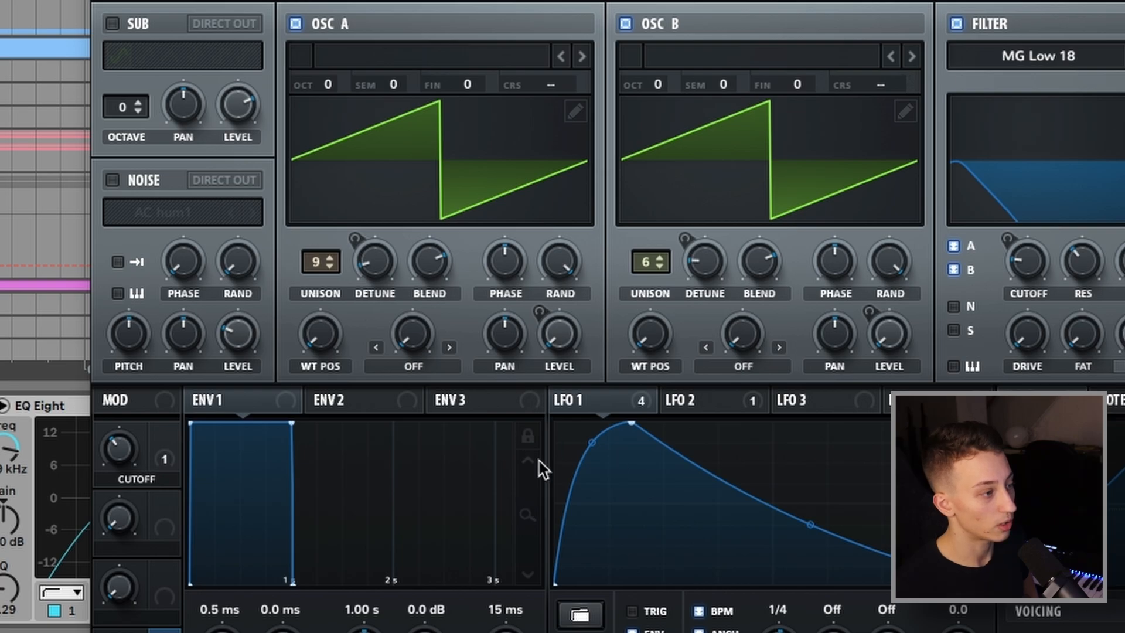
- Examine which parameters LFO 1 and LFO 2 modulate in the pad's Serum patch
right_click(630, 403)
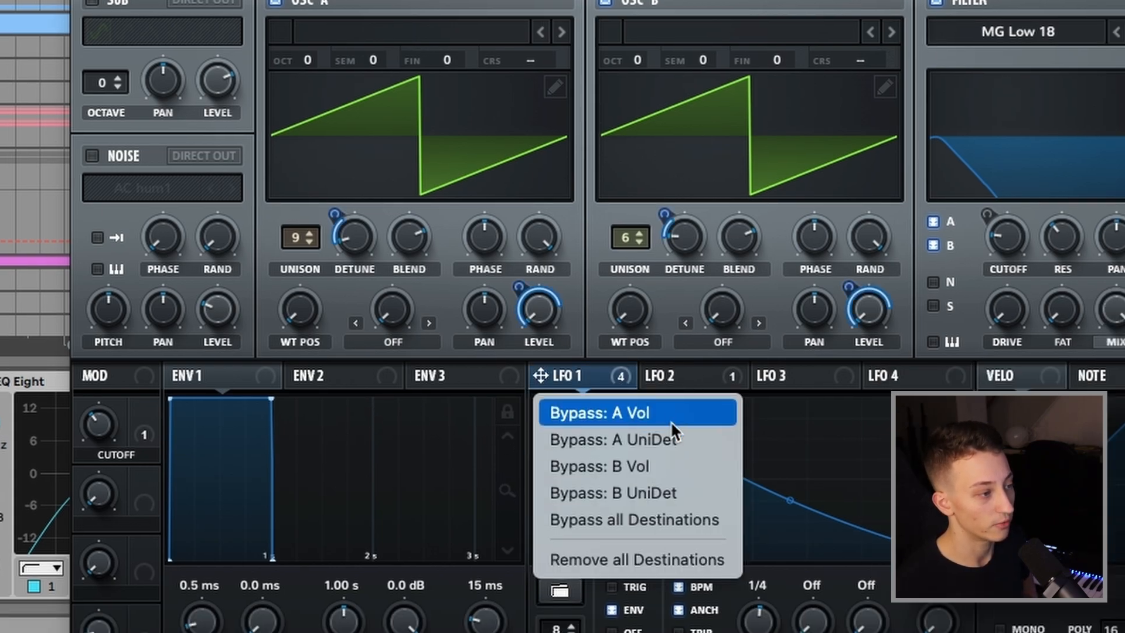
click(804, 404)
click(673, 377)
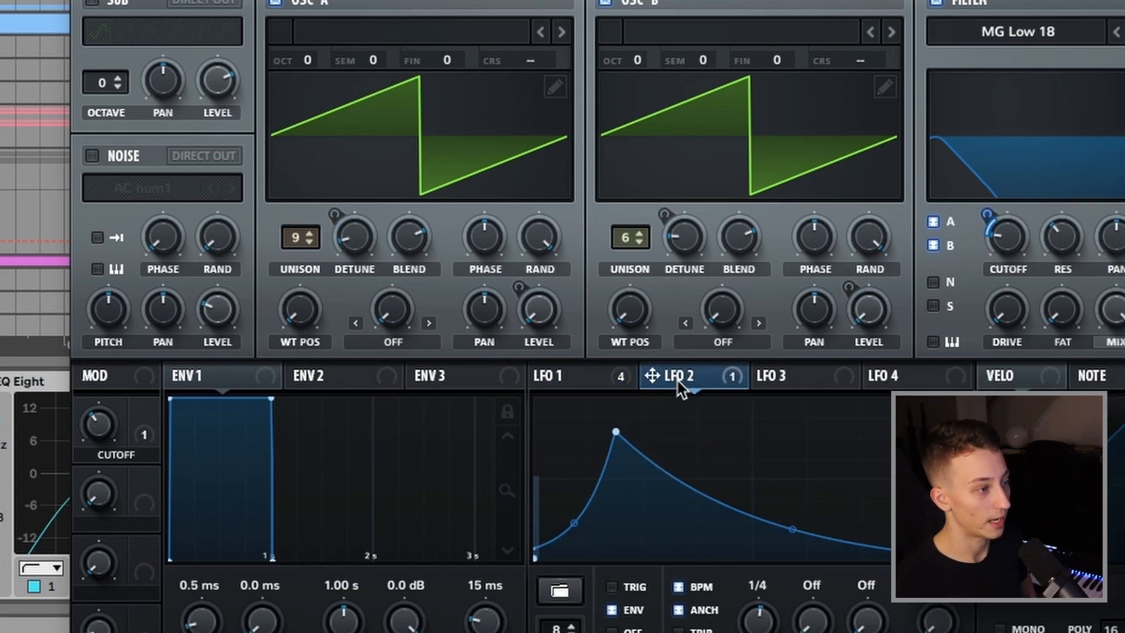
right_click(677, 378)
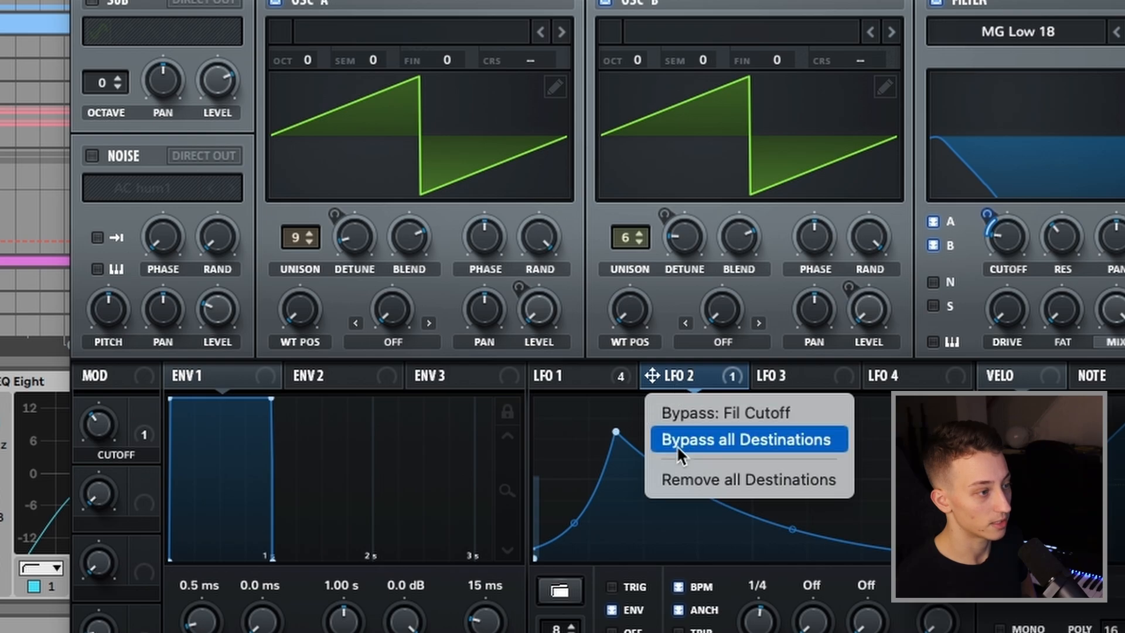
click(694, 387)
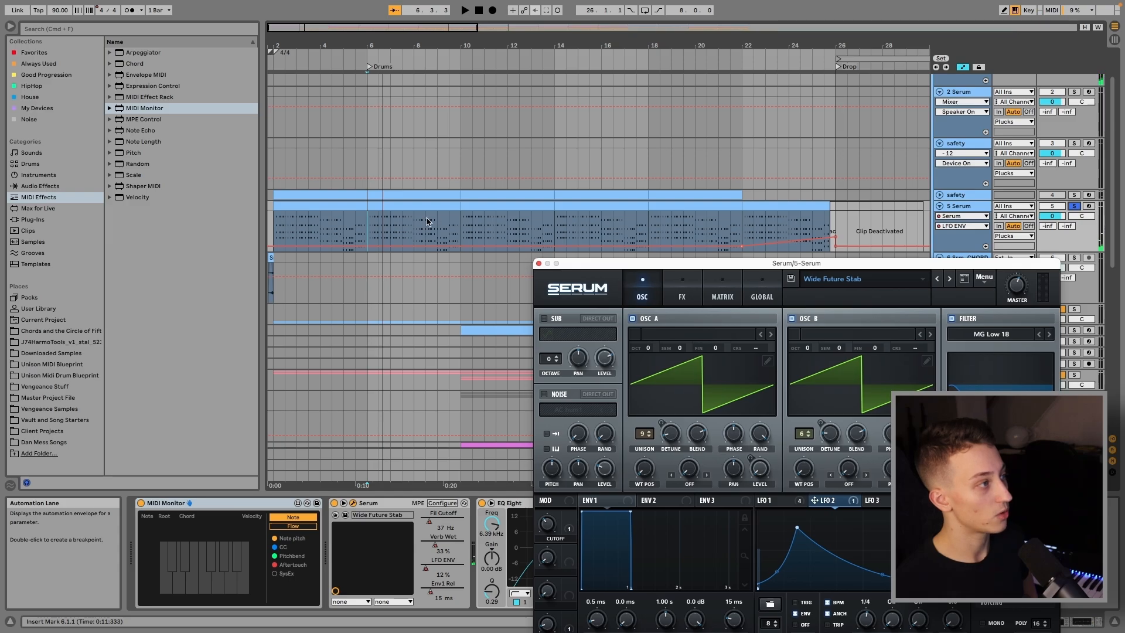
- Play the pad's rising automation section from bar 22, and close the Serum window
drag(462, 223, 516, 225)
click(774, 217)
drag(747, 226, 822, 225)
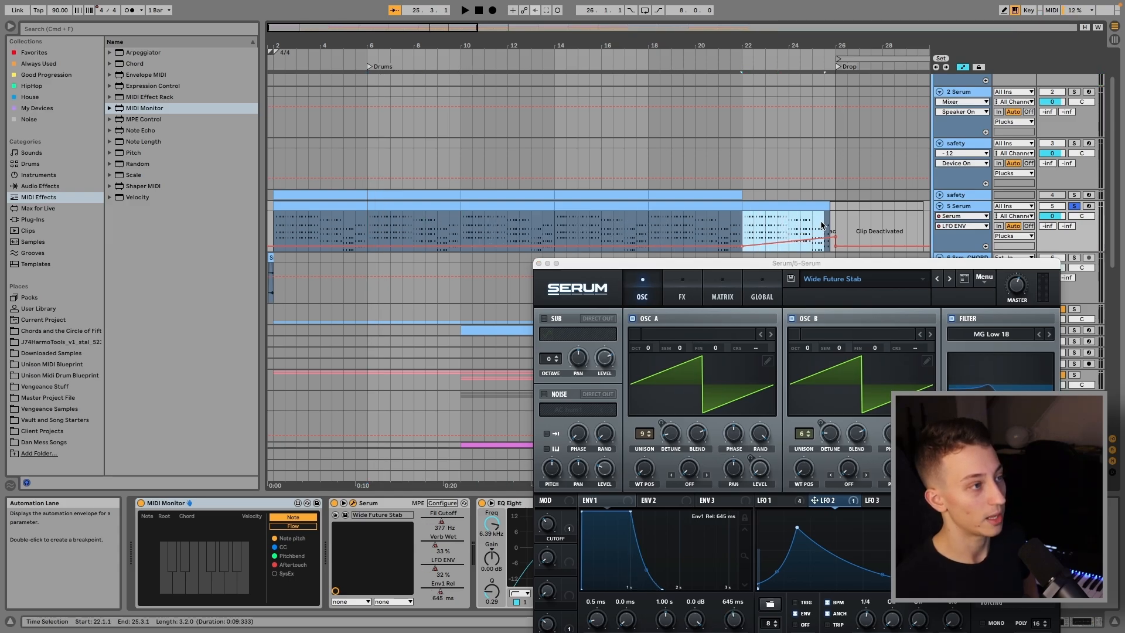
click(830, 228)
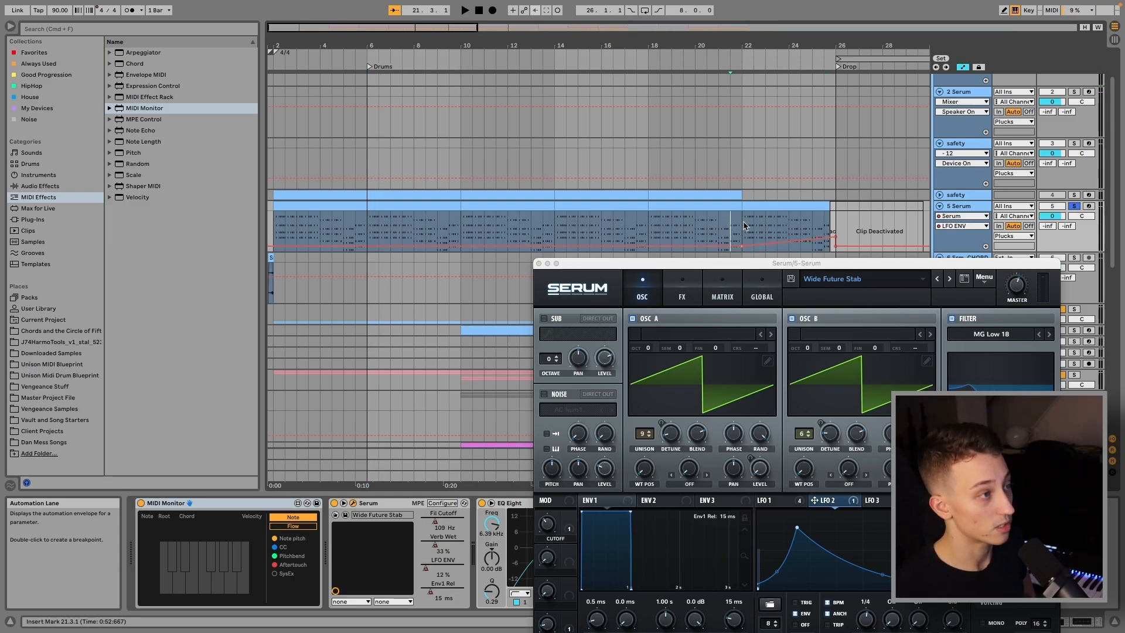
drag(745, 226, 754, 226)
key(space)
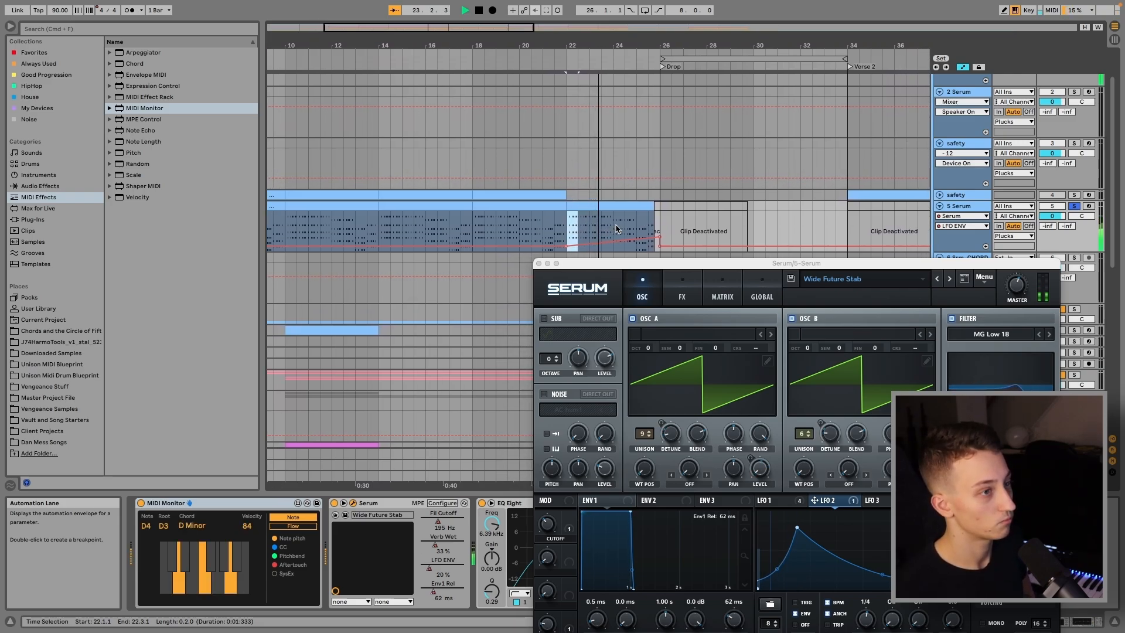
key(space)
click(538, 263)
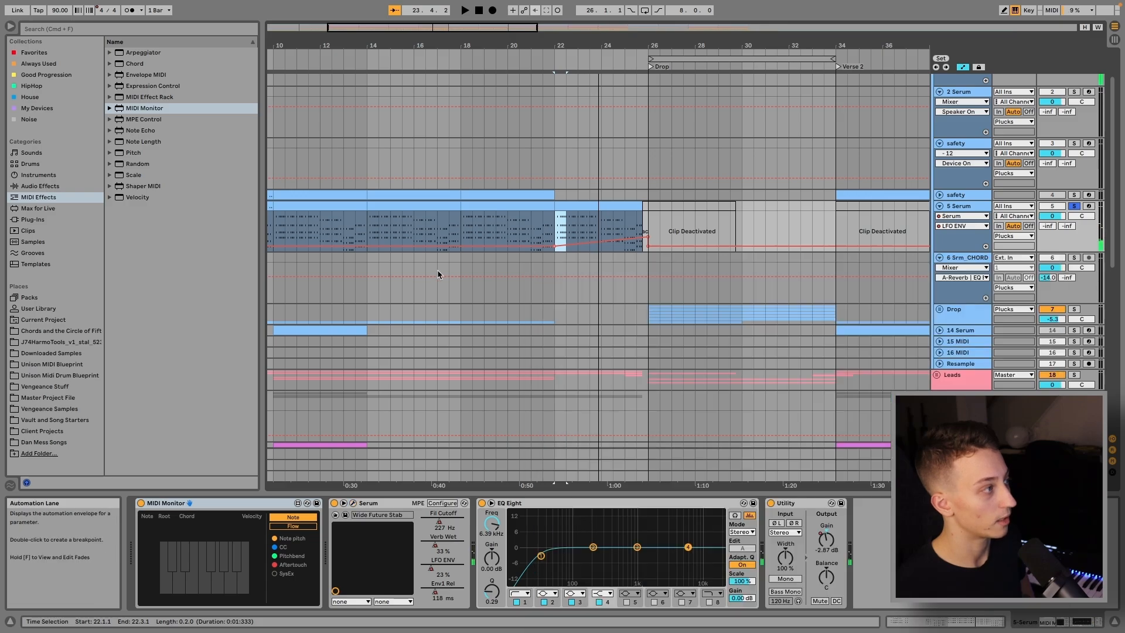
- Unfold the Leads group, start playback from bar 2, and solo the group
scroll(463, 274, left, 4)
scroll(306, 221, left, 3)
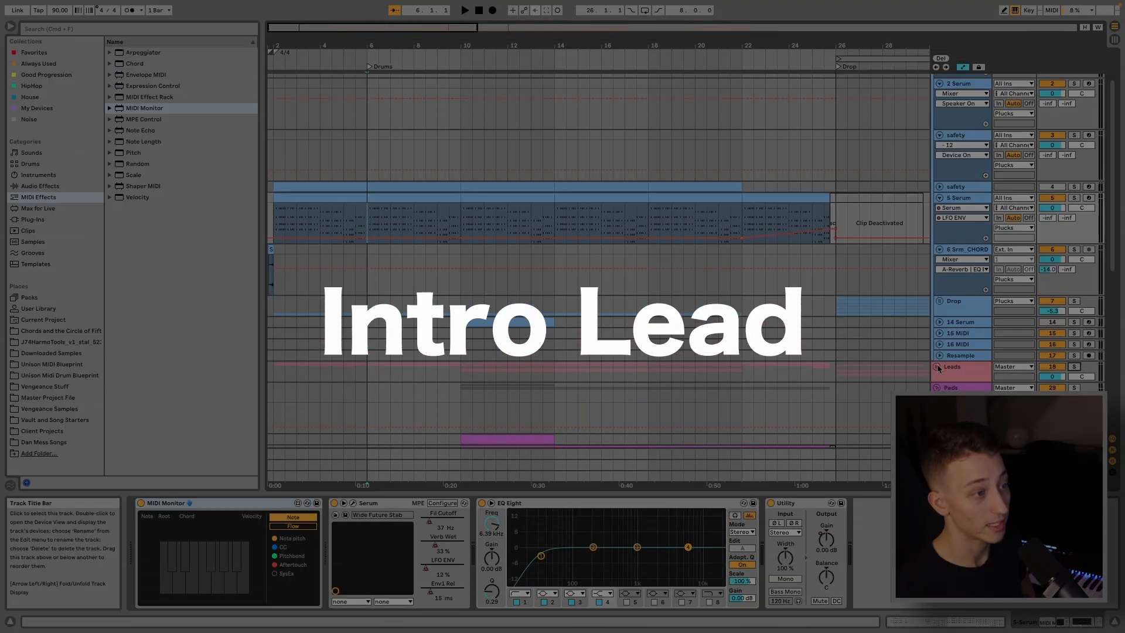
click(938, 368)
scroll(938, 368, down, 3)
click(277, 375)
key(space)
scroll(955, 304, down, 1)
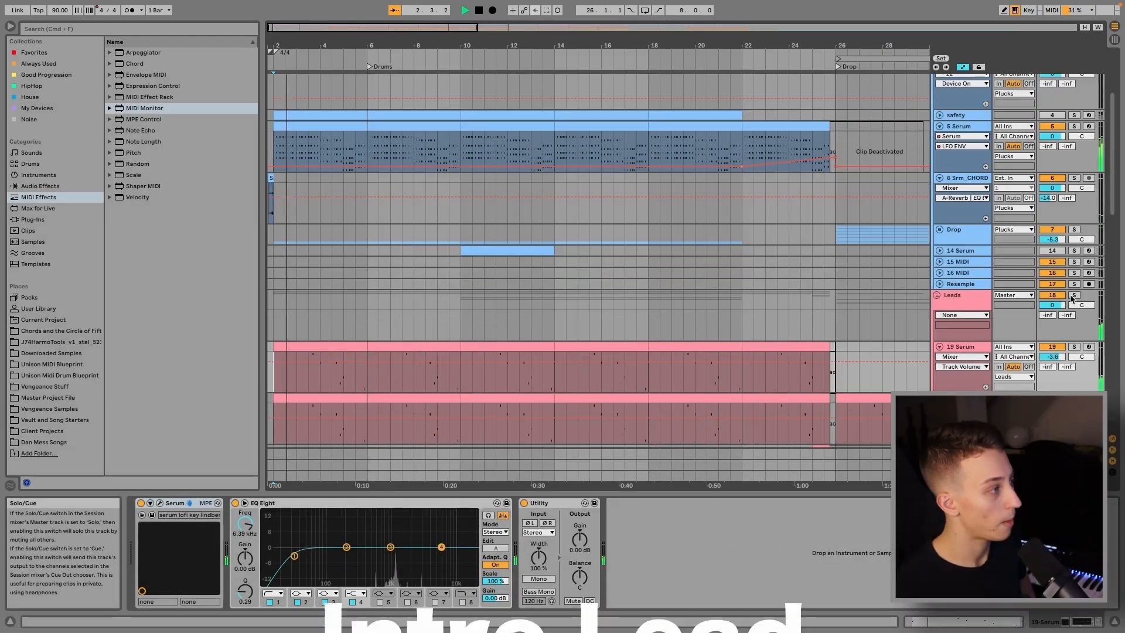
click(1074, 295)
scroll(498, 334, down, 2)
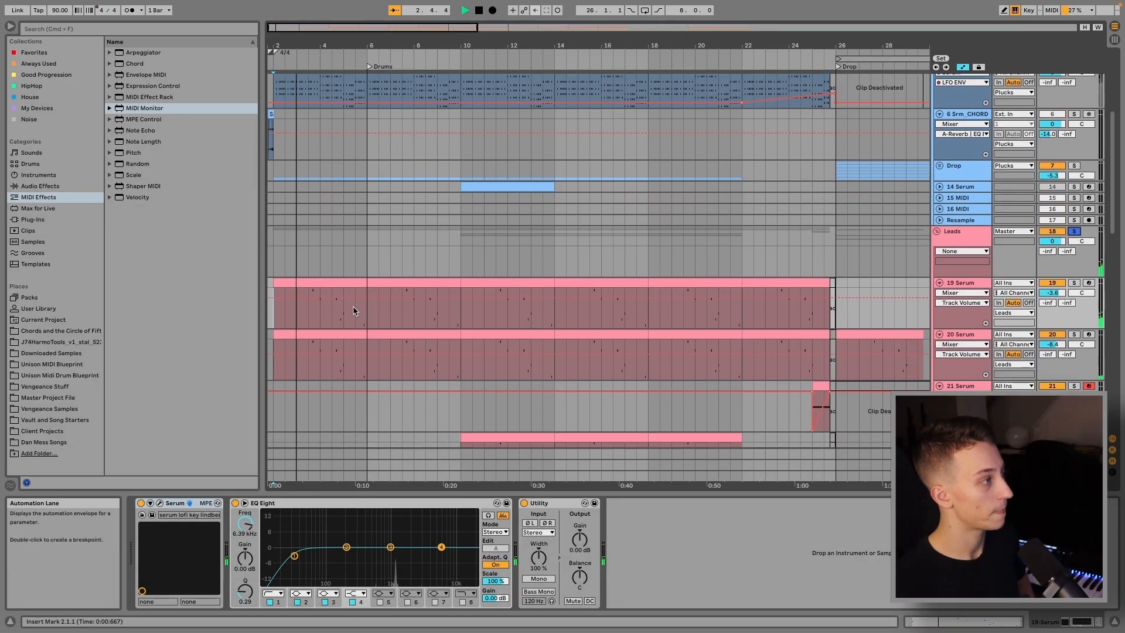
- Solo the 19 Serum lead track and play its melody on its own
click(286, 321)
key(plus)
key(plus)
scroll(281, 322, left, 1)
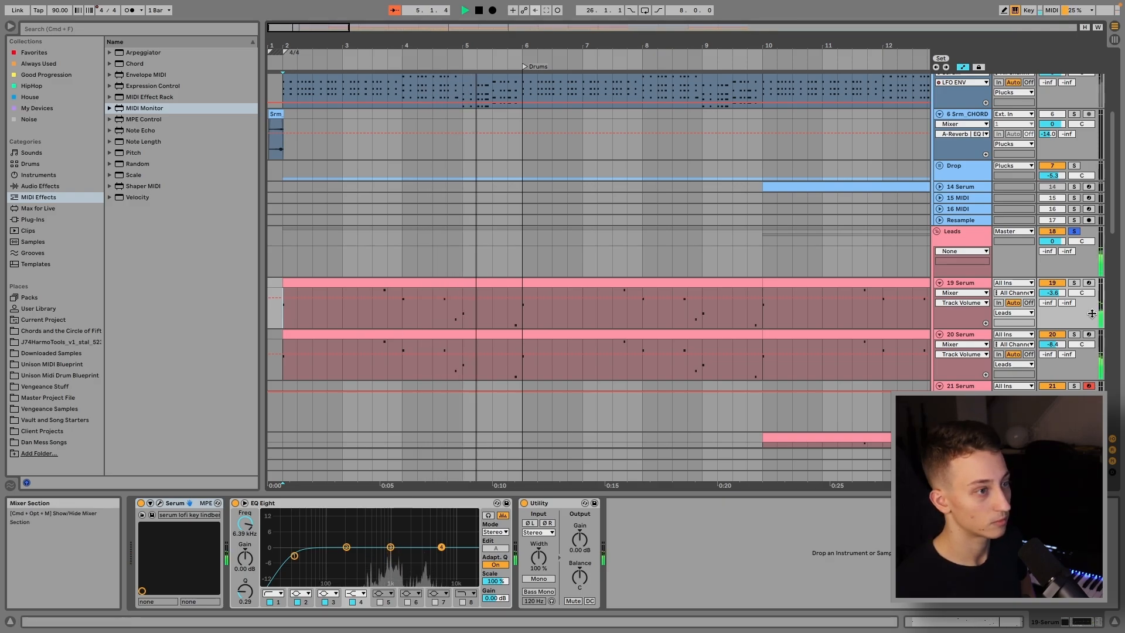
click(1074, 283)
key(space)
key(space)
key(space)
- Open the Serum plug-in on the 19 Serum lead, play its patch, and close the window
click(159, 503)
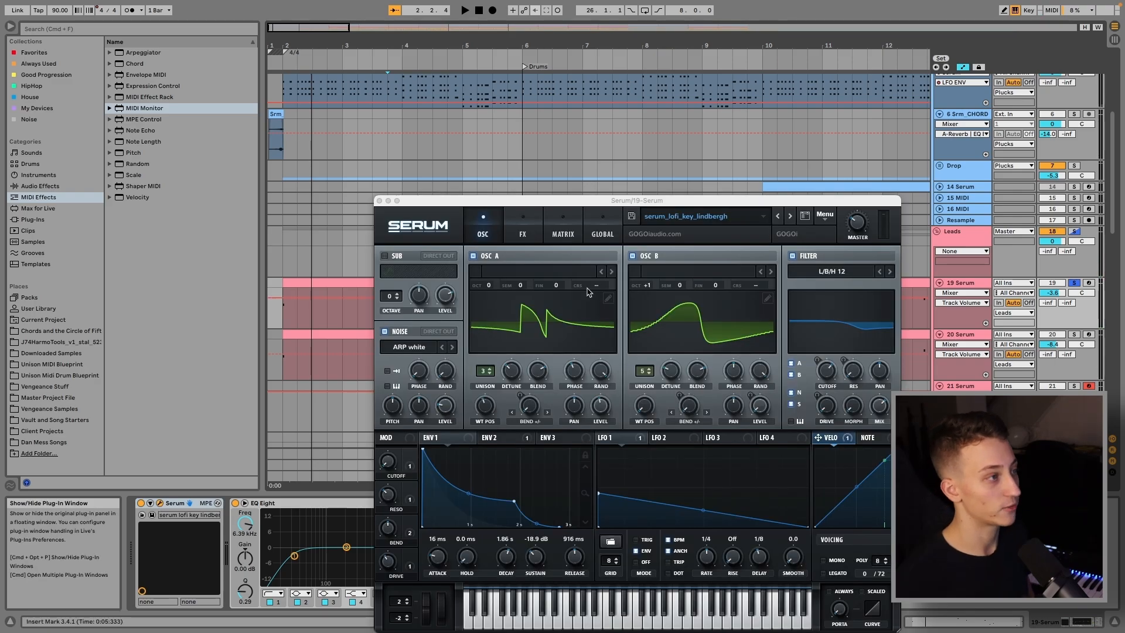
key(space)
drag(526, 202, 738, 174)
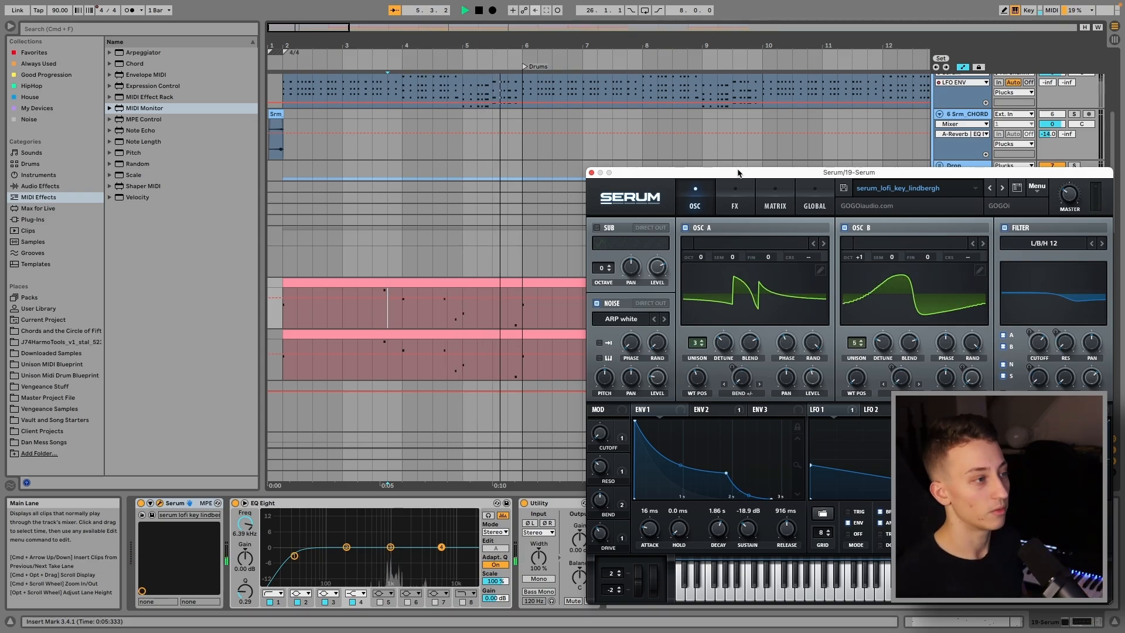
key(space)
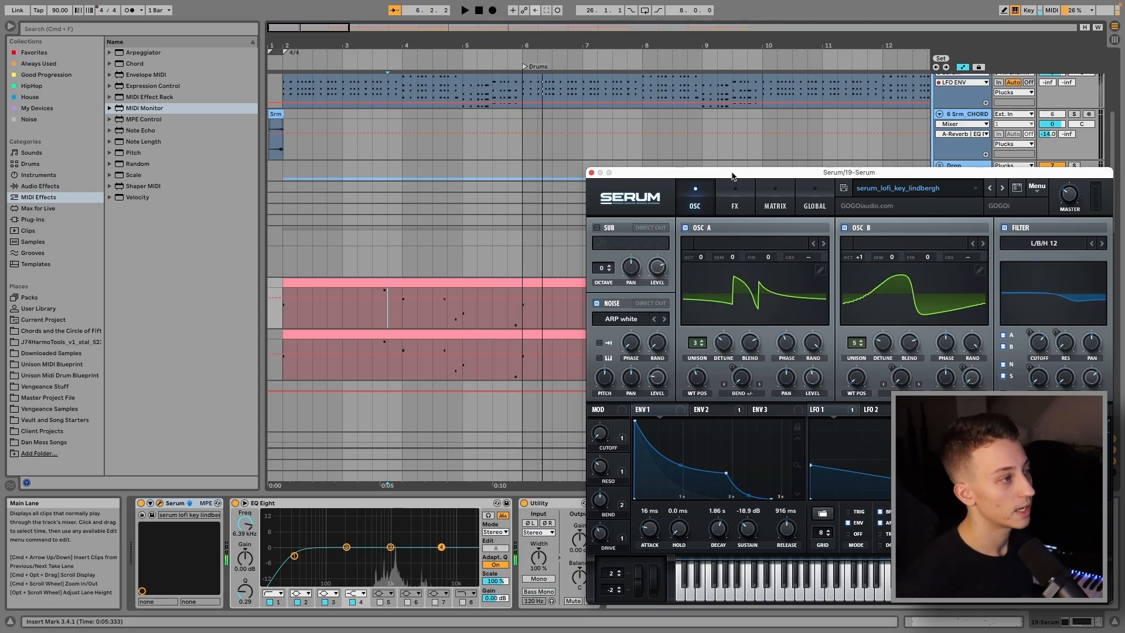
drag(733, 174, 710, 173)
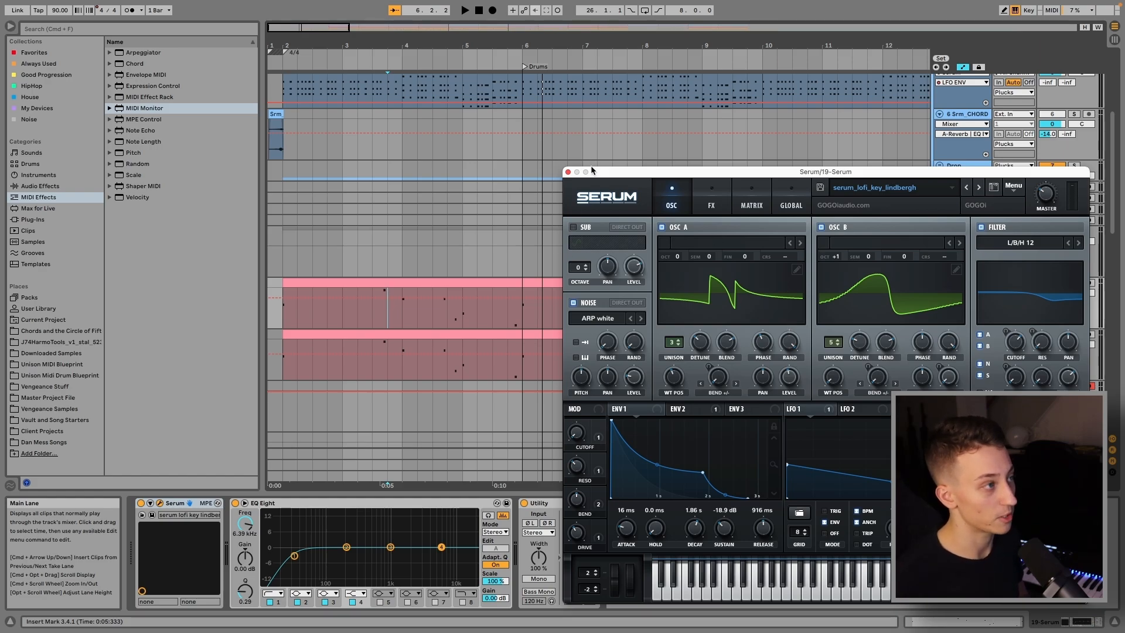
click(568, 172)
- Solo the 20 Serum lead, play it from bar 4 with its Serum plug-in open, and close the window
click(403, 352)
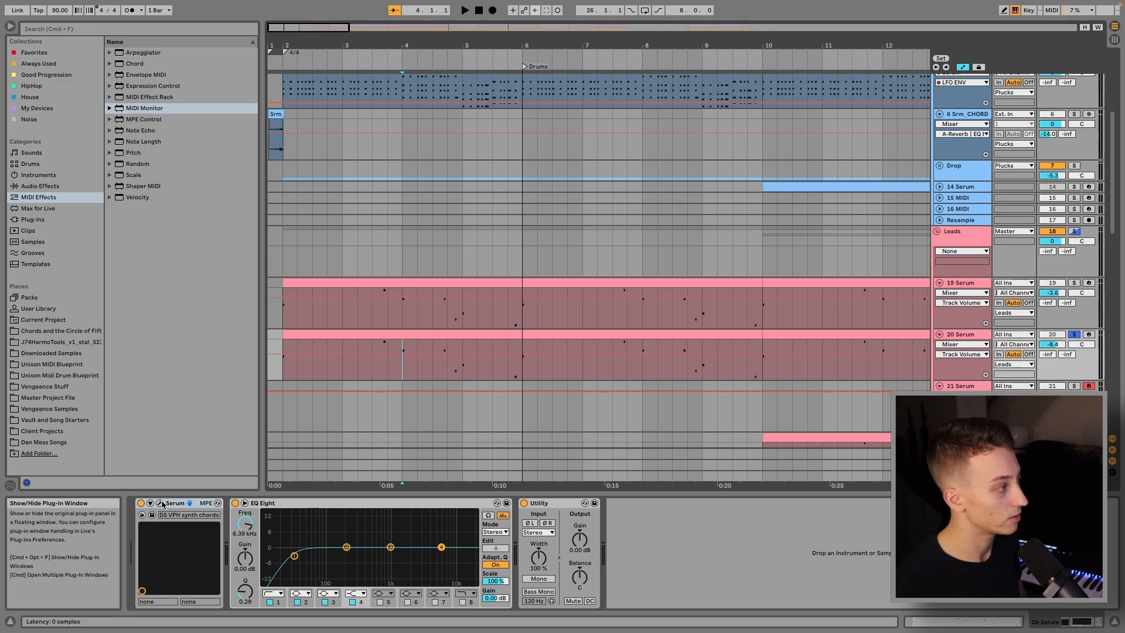
click(159, 502)
key(space)
drag(701, 200, 678, 93)
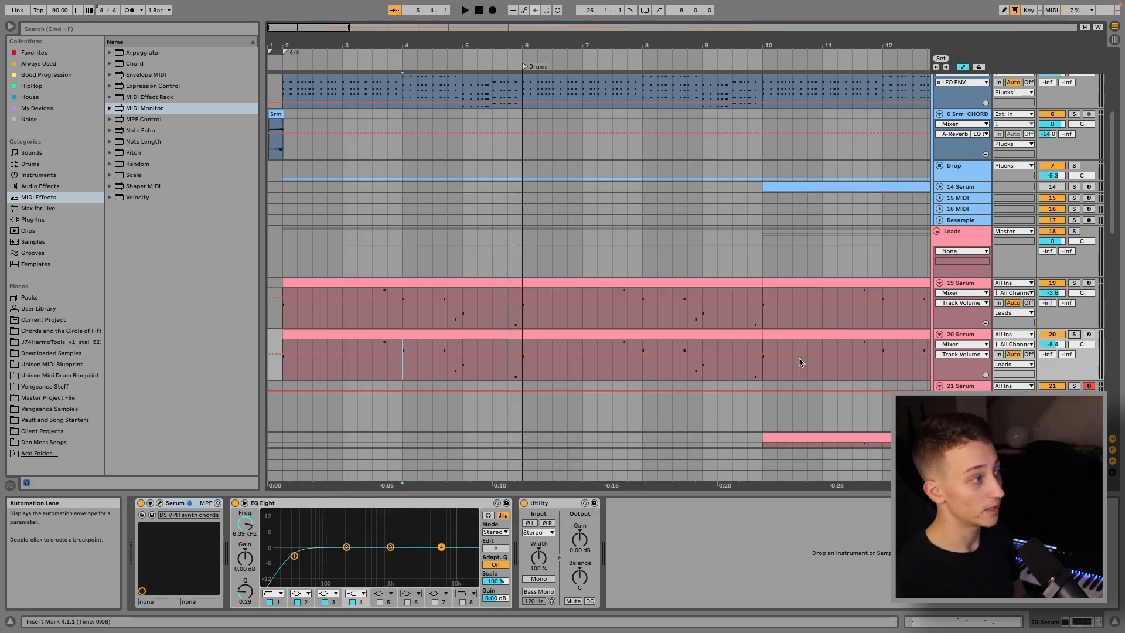
click(358, 90)
click(416, 321)
key(space)
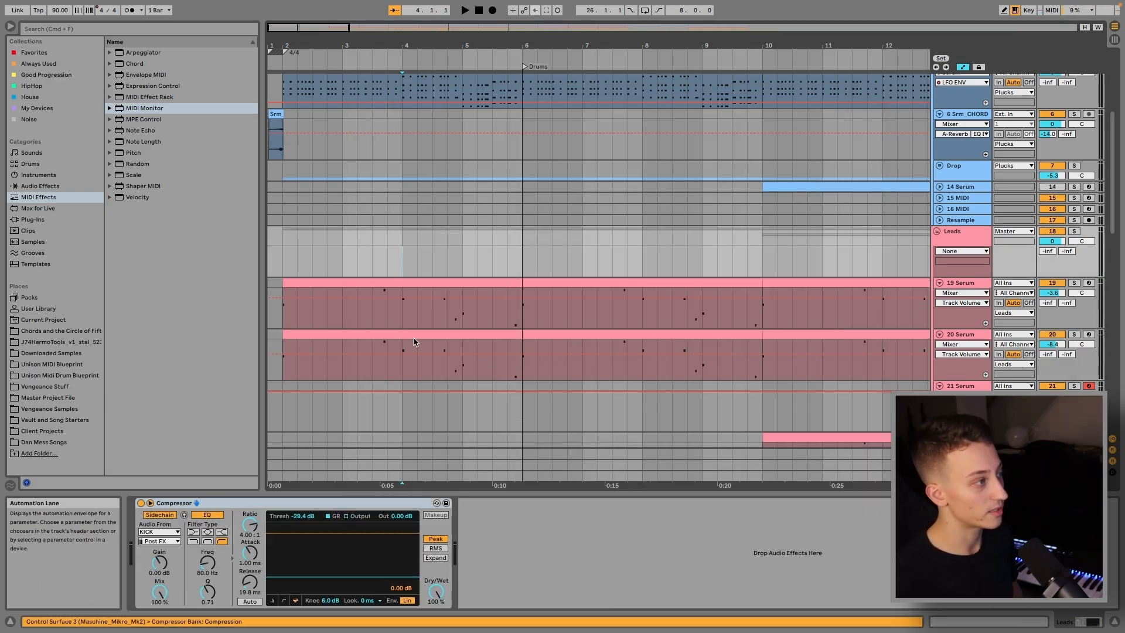
click(403, 327)
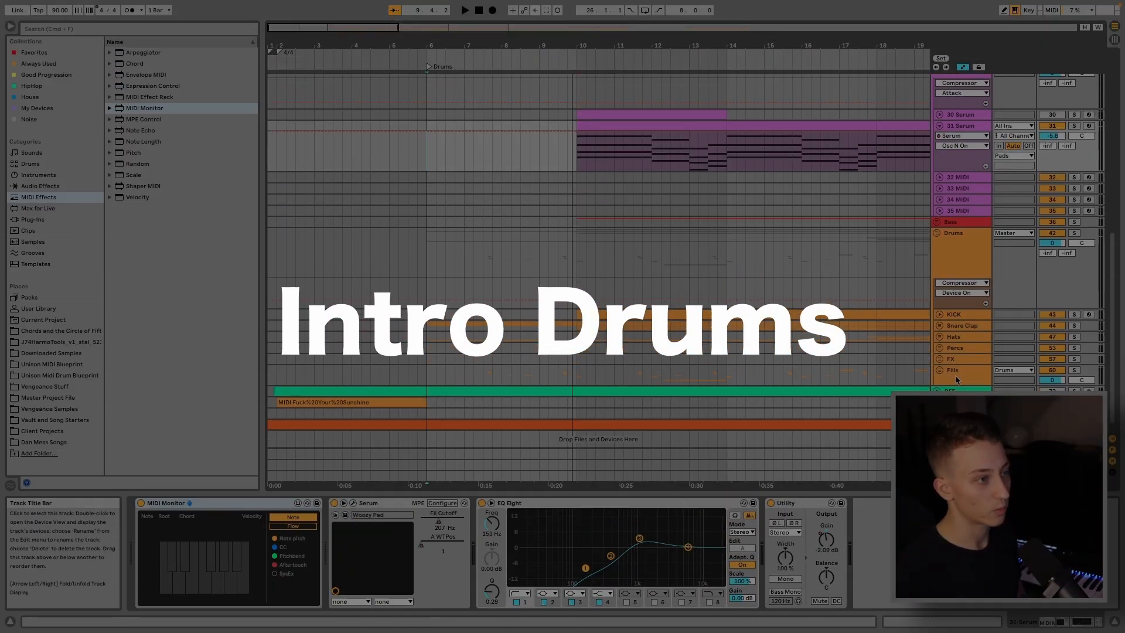
- Select the Drums group and unfold its Snare Clap subgroup to view the individual tracks during playback
click(965, 241)
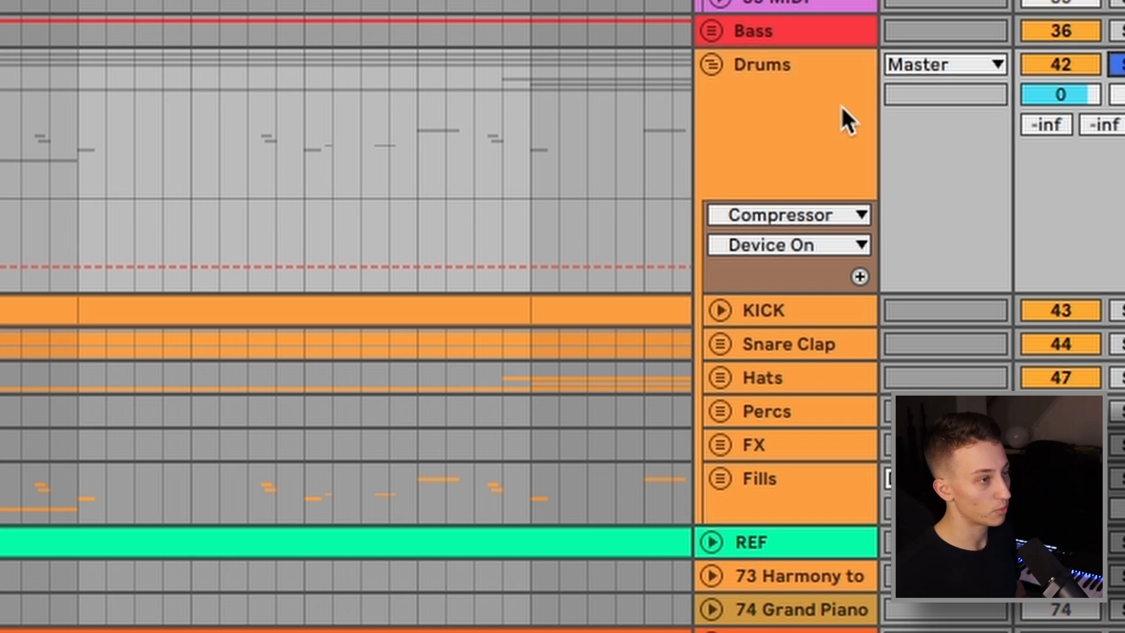
click(843, 109)
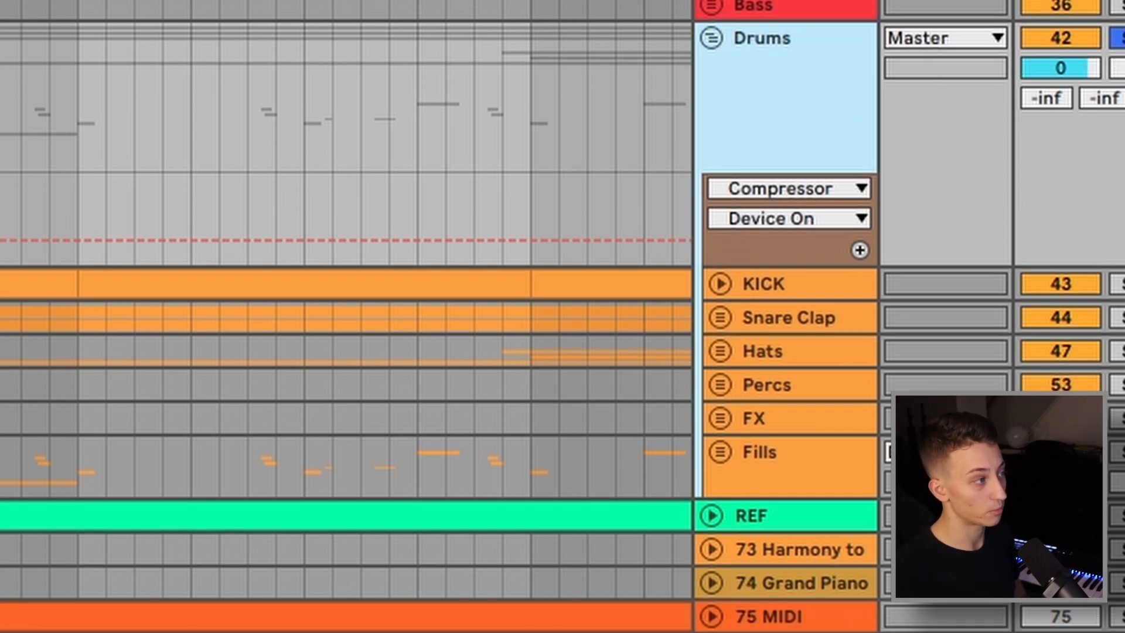
click(720, 319)
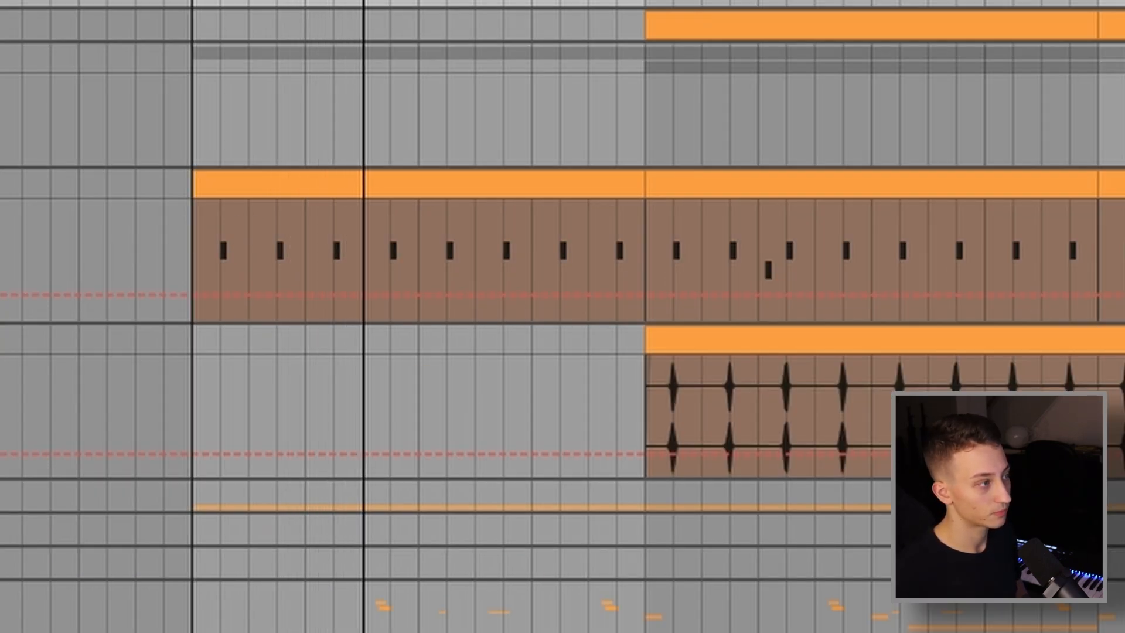
- Play the intro's hi-hat loop from bar 6, at the Drums marker
scroll(563, 316, down, 10)
click(177, 476)
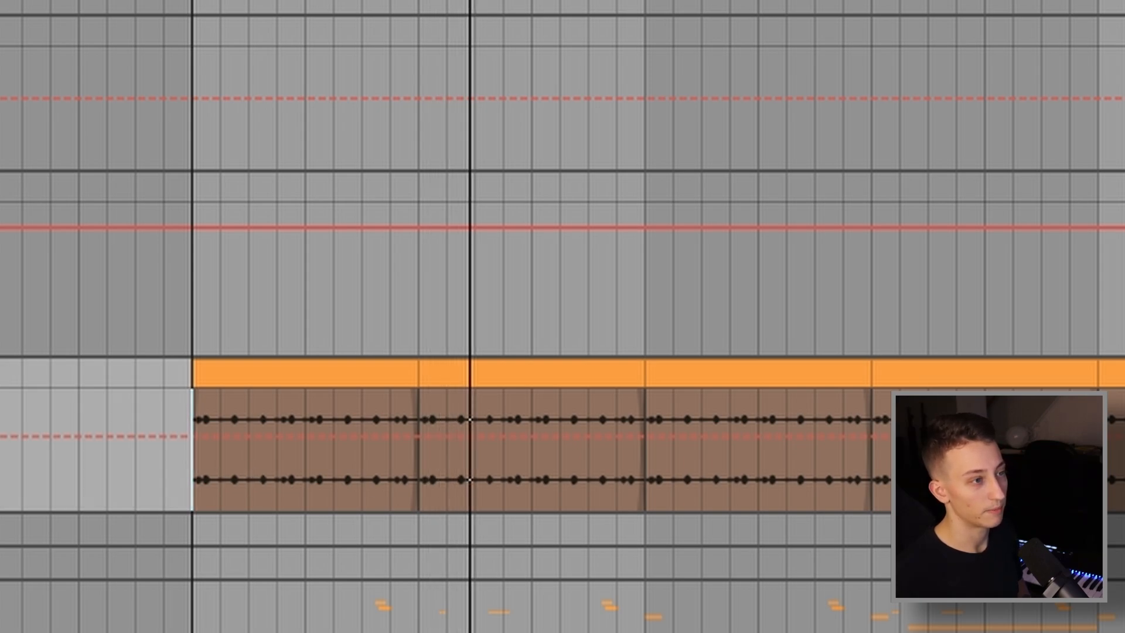
key(space)
key(space)
- Unfold the Fills group and bring its individual percussion tracks into view
click(1119, 606)
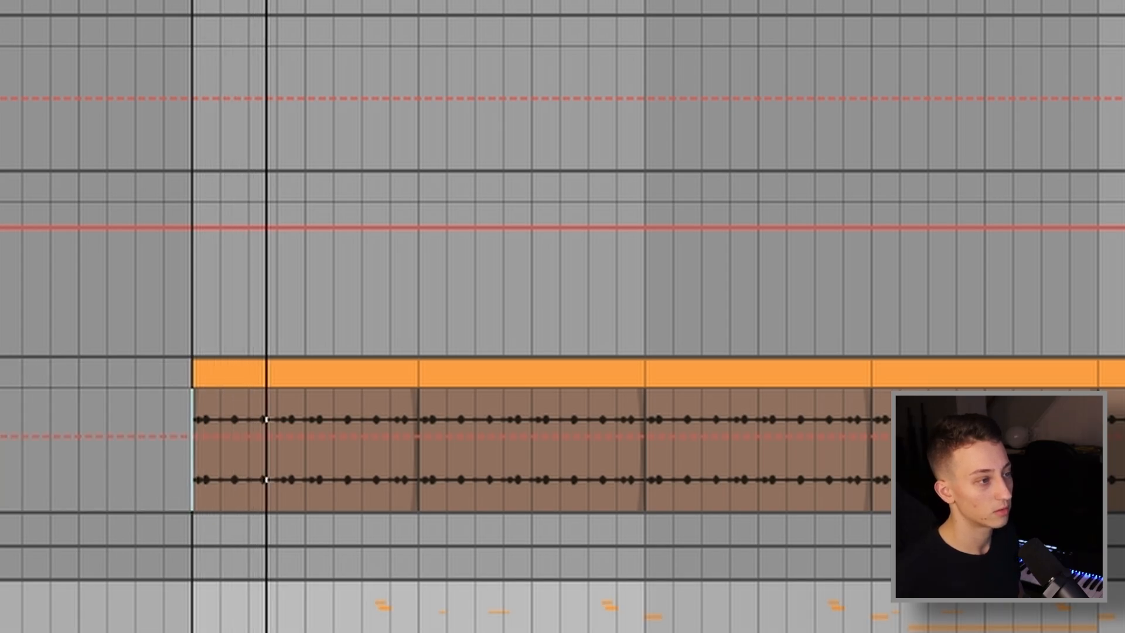
scroll(563, 316, down, 10)
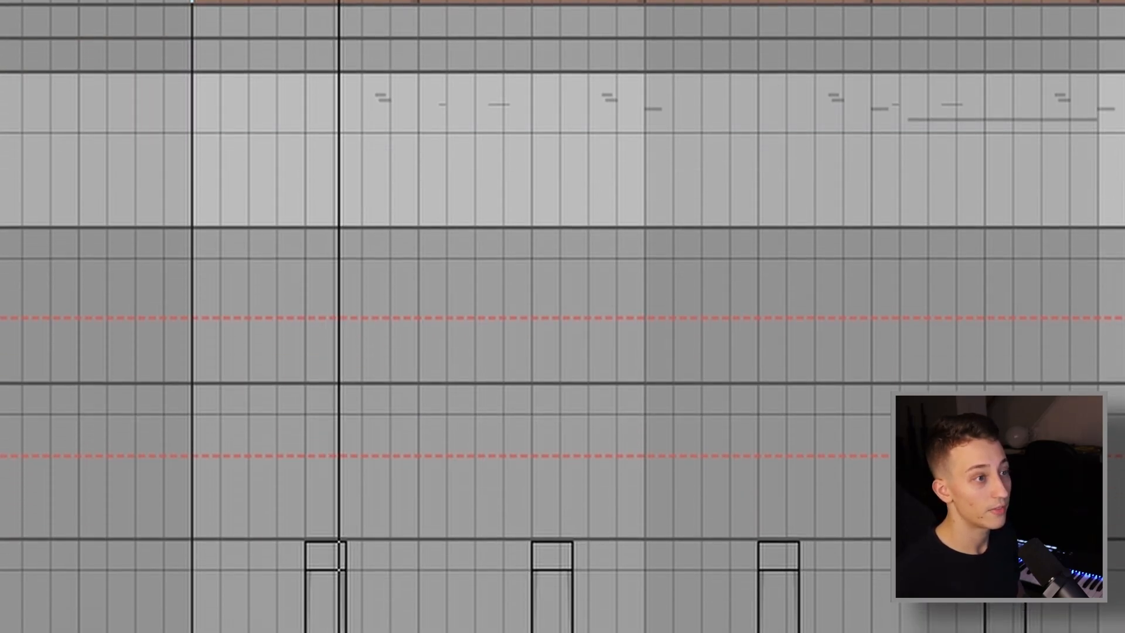
scroll(456, 302, down, 10)
scroll(274, 276, up, 3)
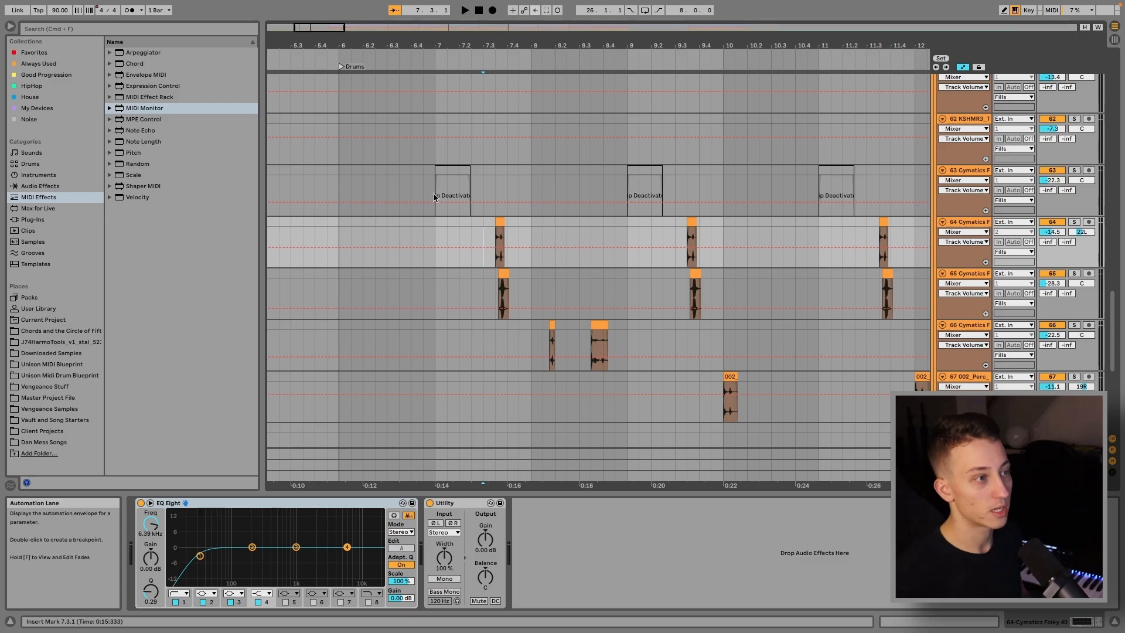
- Examine the foley and percussion fill clips across the Fills group tracks while they play
scroll(670, 283, up, 8)
scroll(671, 283, down, 5)
click(967, 129)
scroll(835, 206, down, 2)
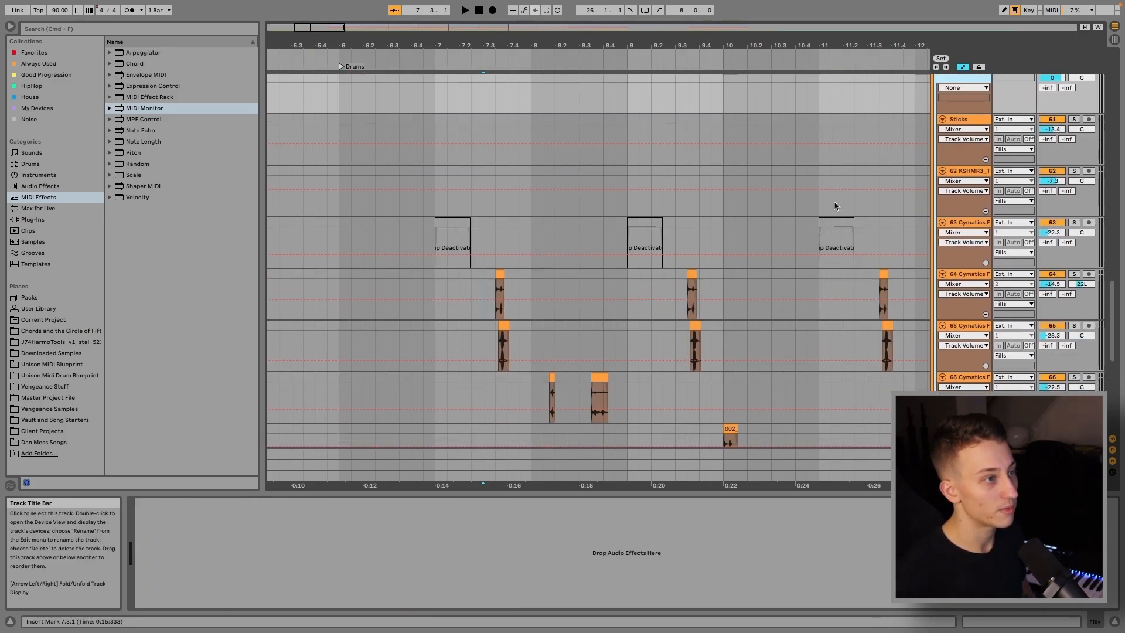
scroll(791, 235, down, 2)
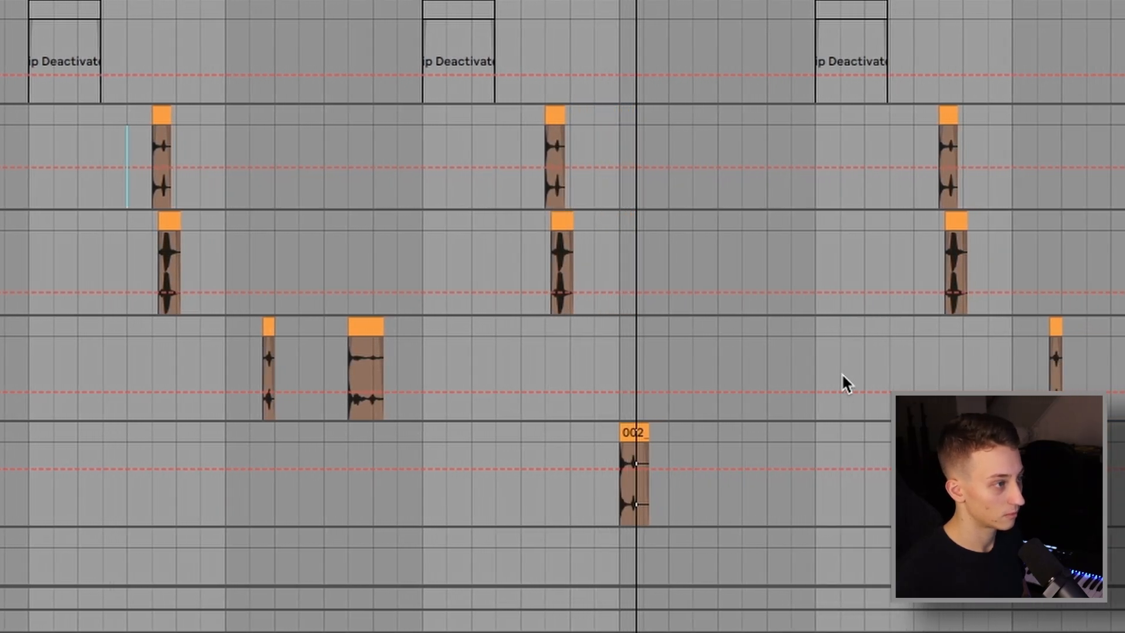
click(840, 369)
scroll(840, 369, down, 3)
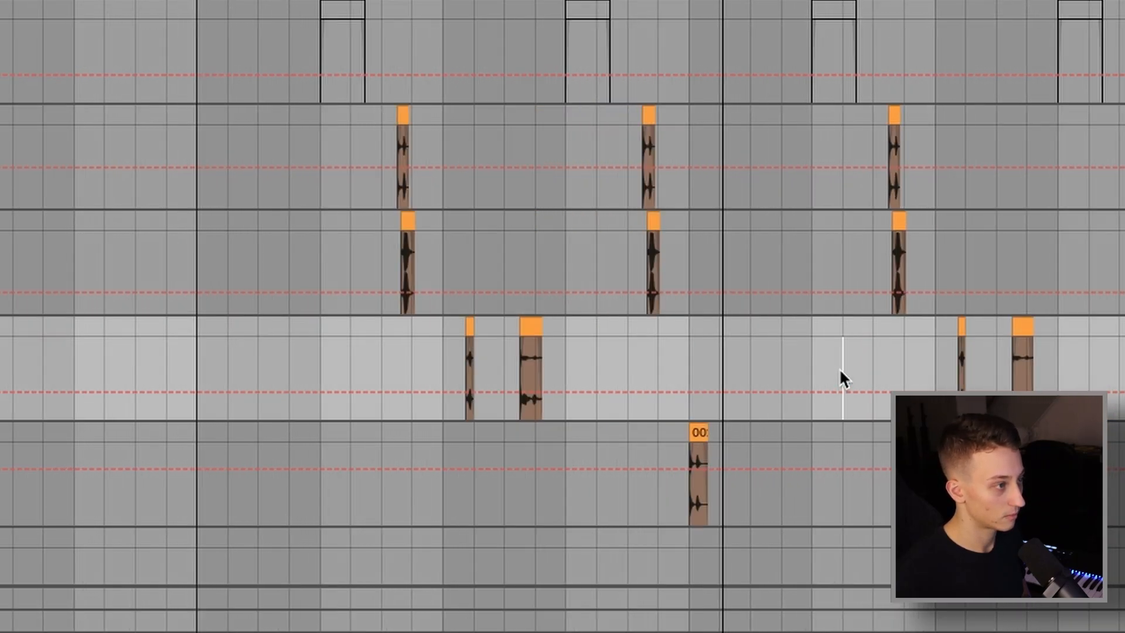
- Play the intro pad on the 31 Serum track from bar 10, viewing its Woozy Pad patch and closing it again
scroll(557, 273, up, 5)
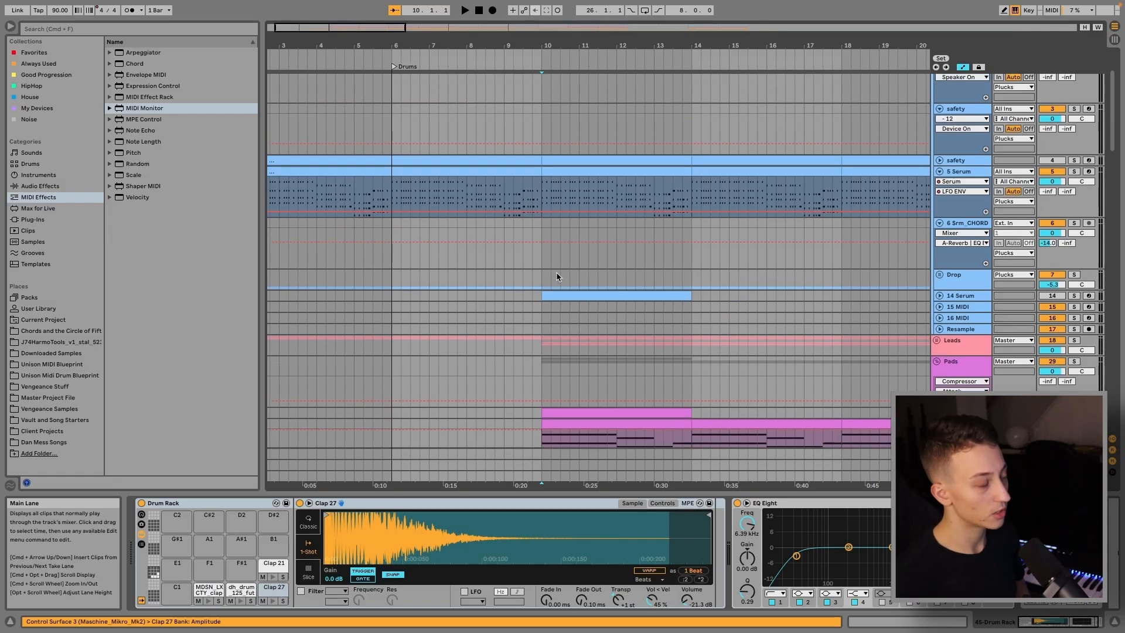
scroll(557, 273, down, 8)
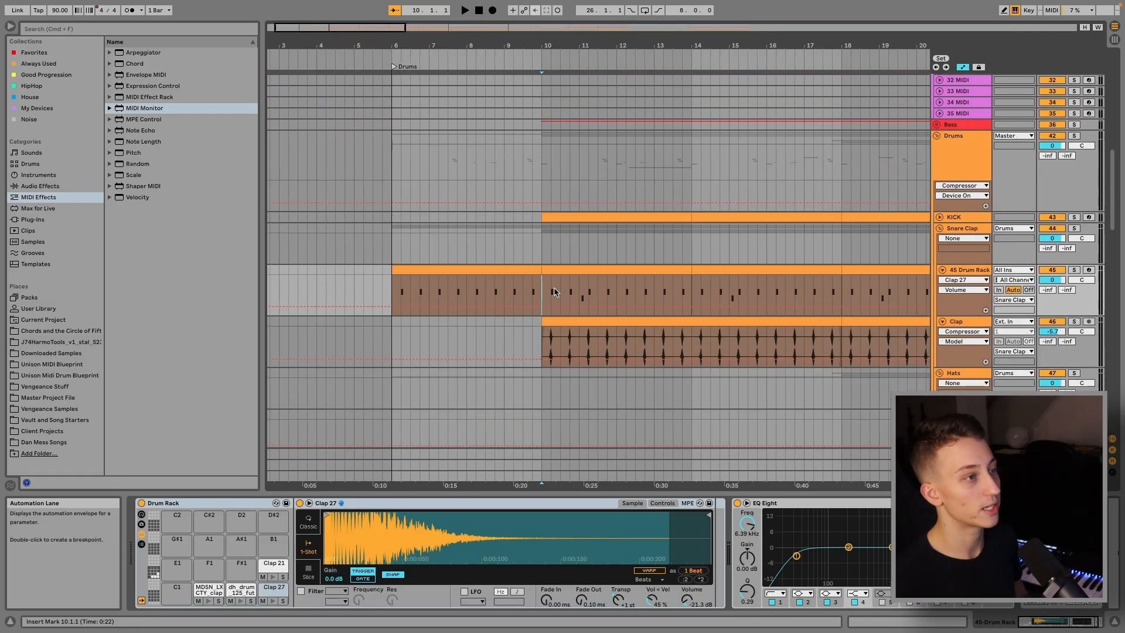
scroll(554, 264, up, 3)
scroll(555, 238, down, 2)
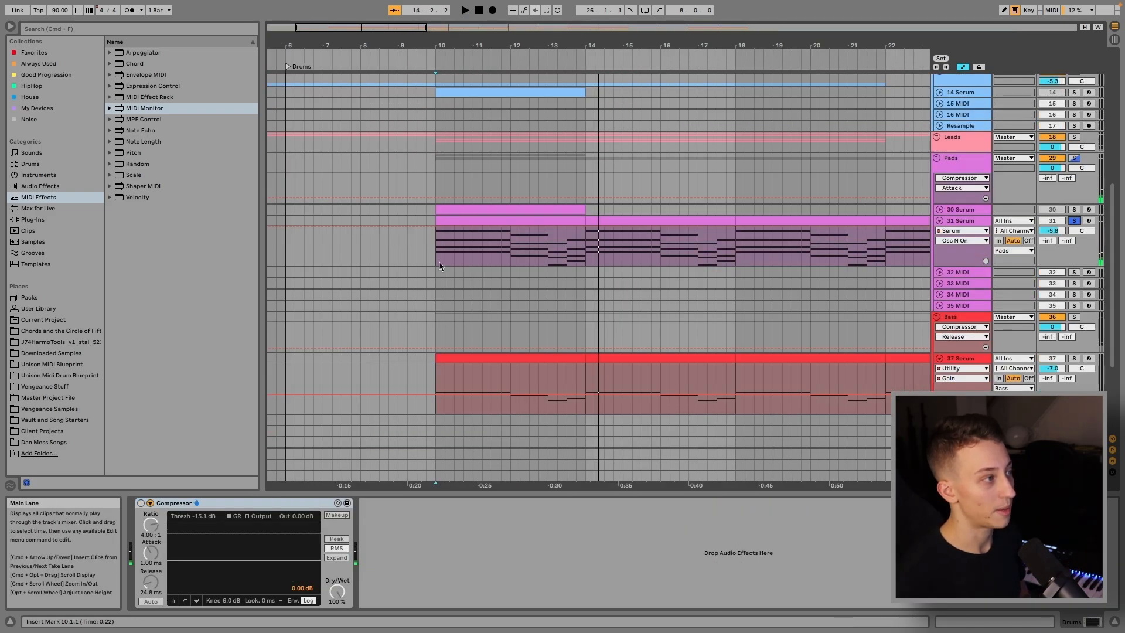
click(440, 267)
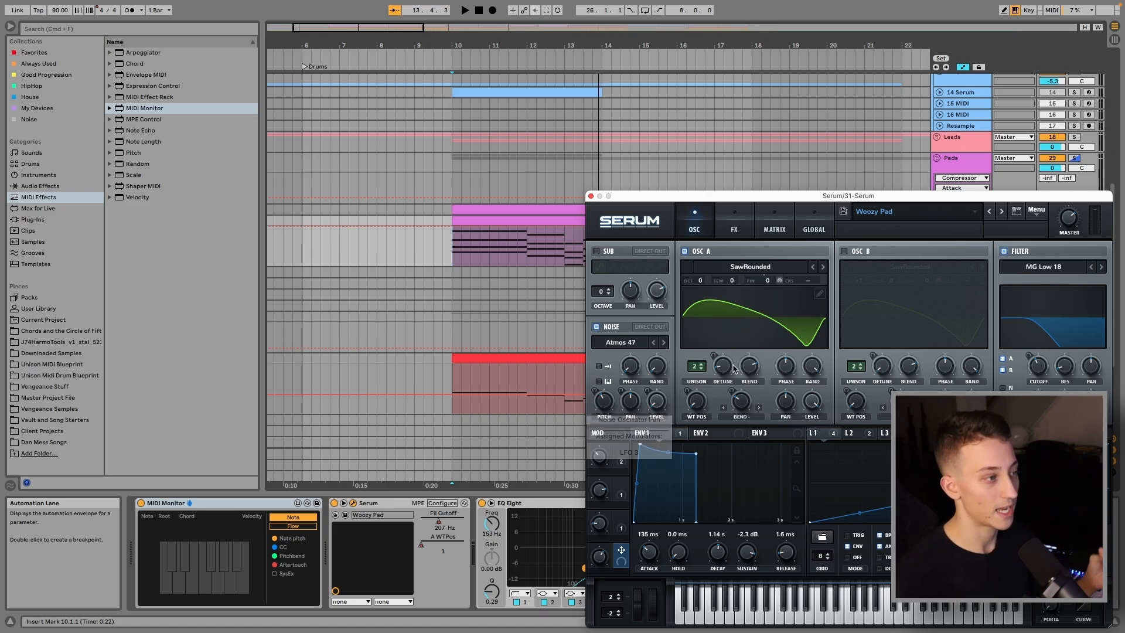
key(space)
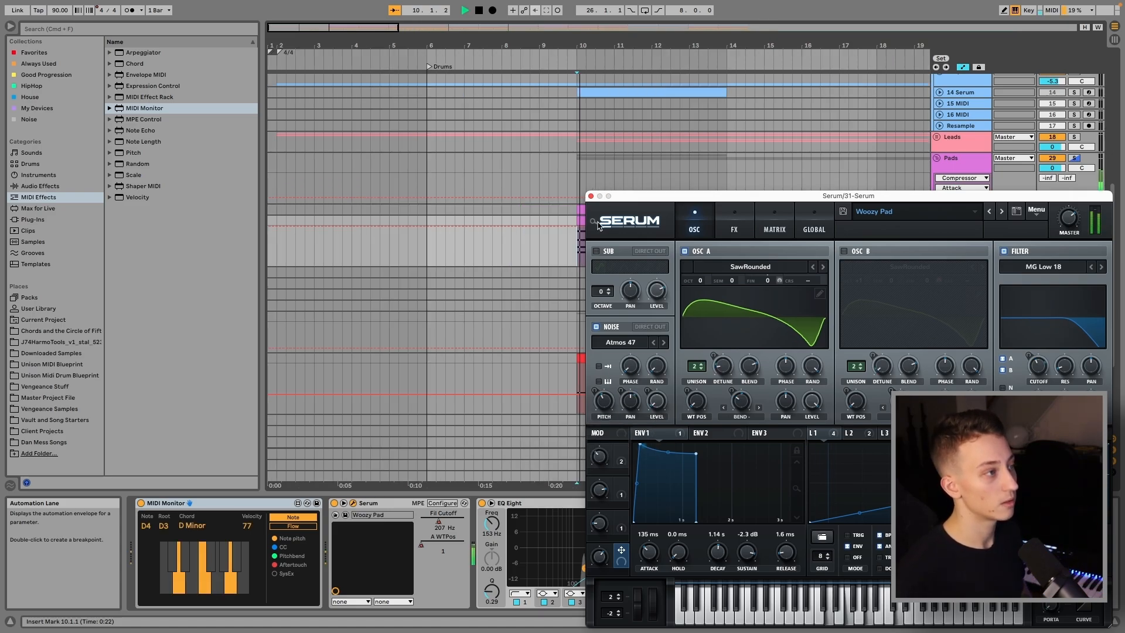
click(591, 195)
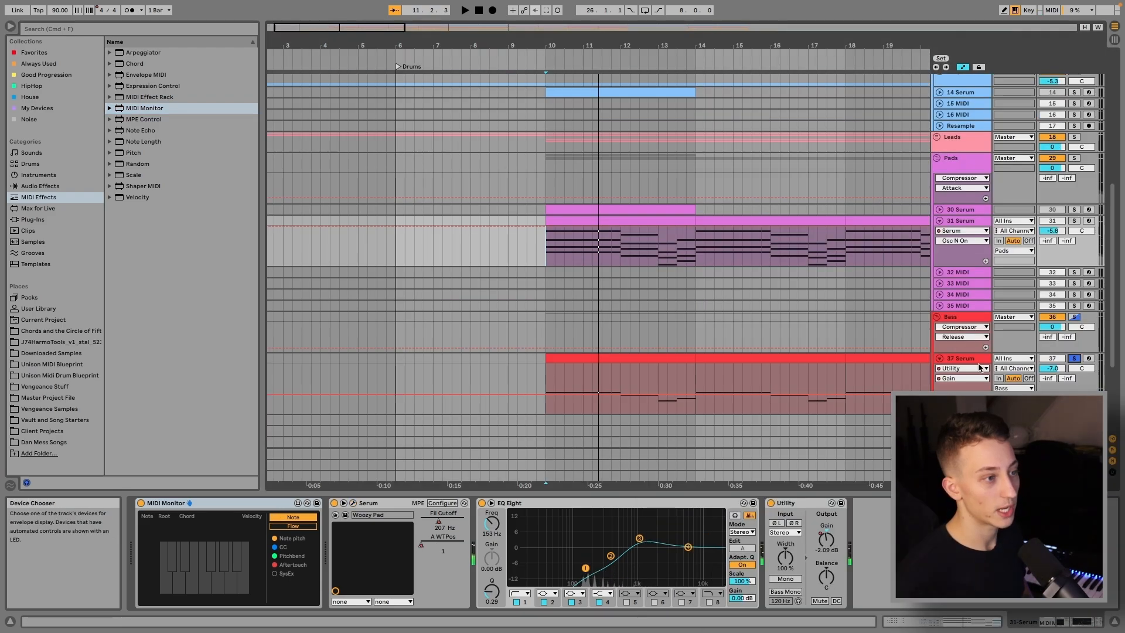
- Play the intro bass on the 37 Serum track from bar 10 and briefly view its Reese 808 patch
click(677, 394)
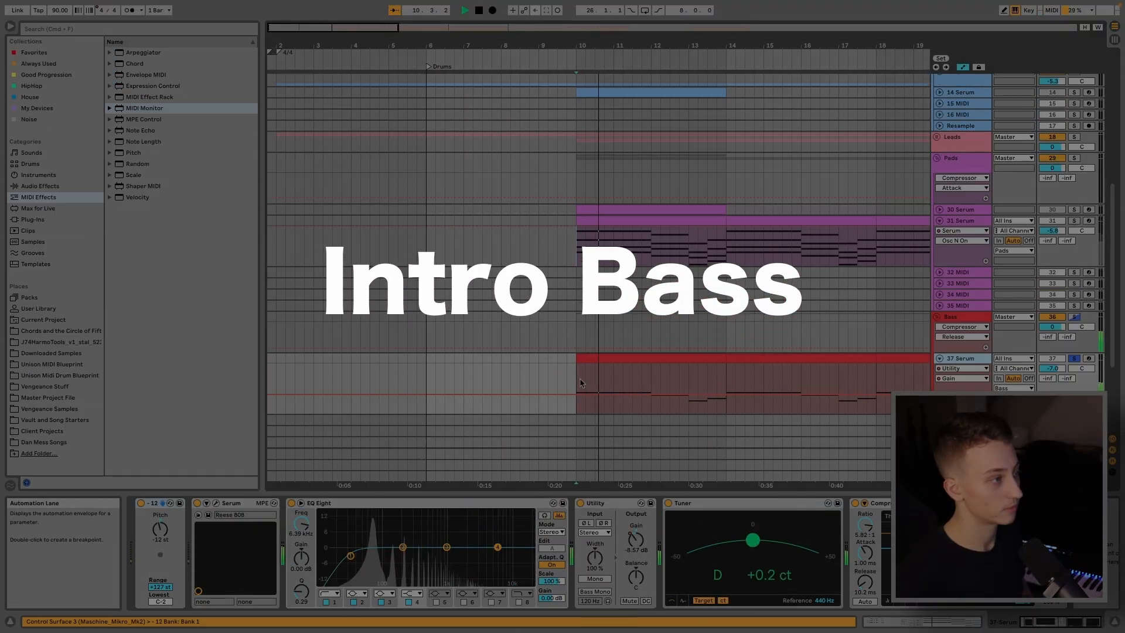
click(585, 384)
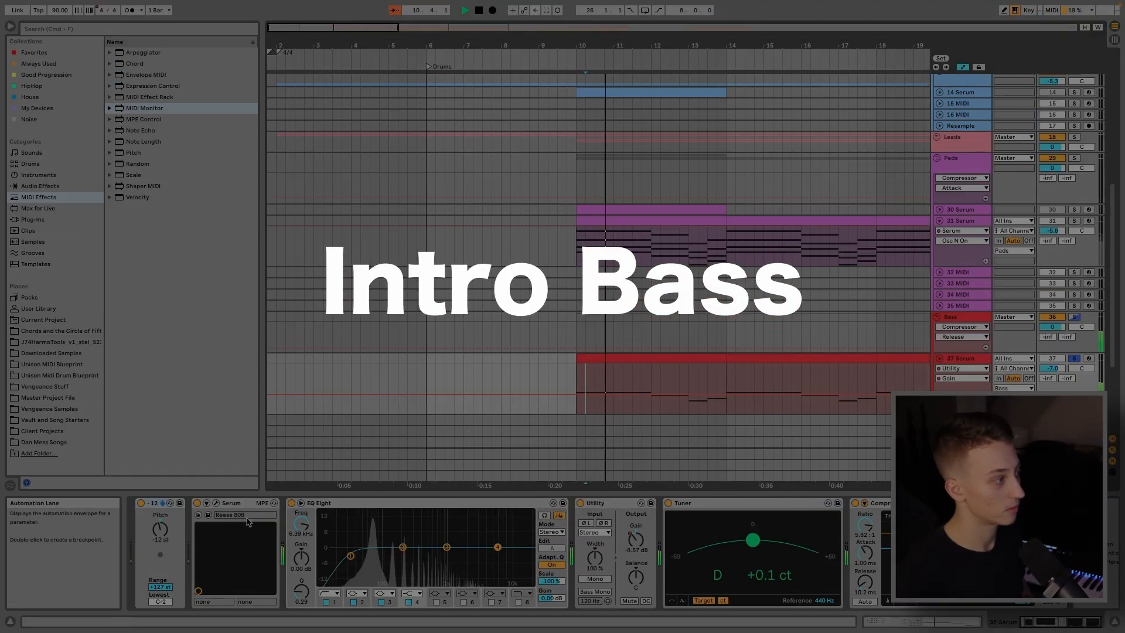
click(217, 504)
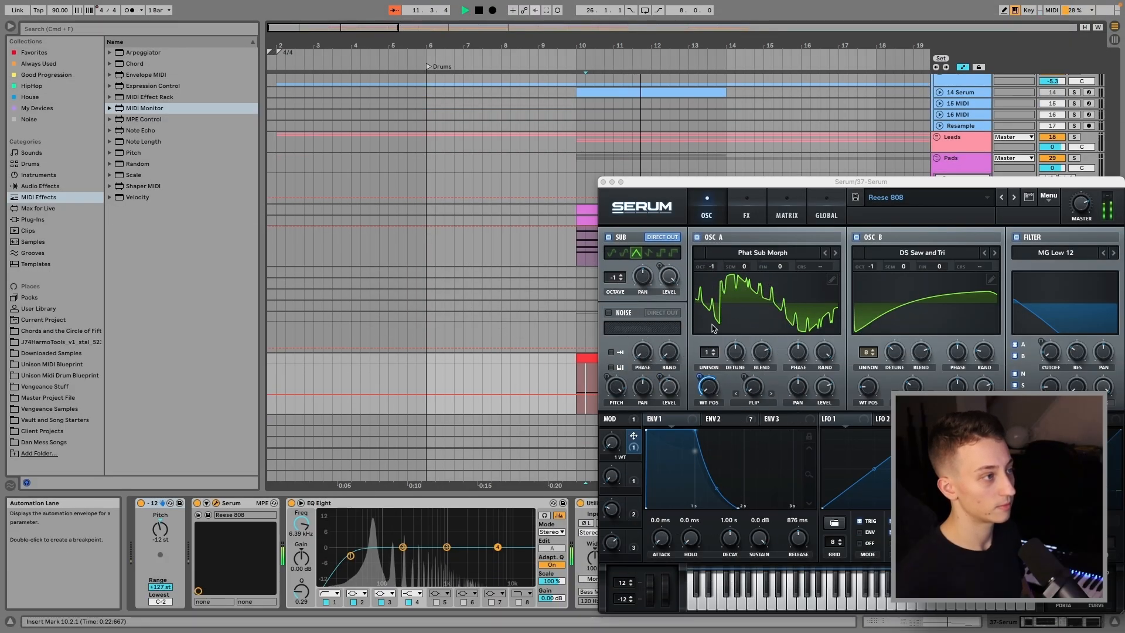
drag(631, 186, 700, 440)
click(659, 436)
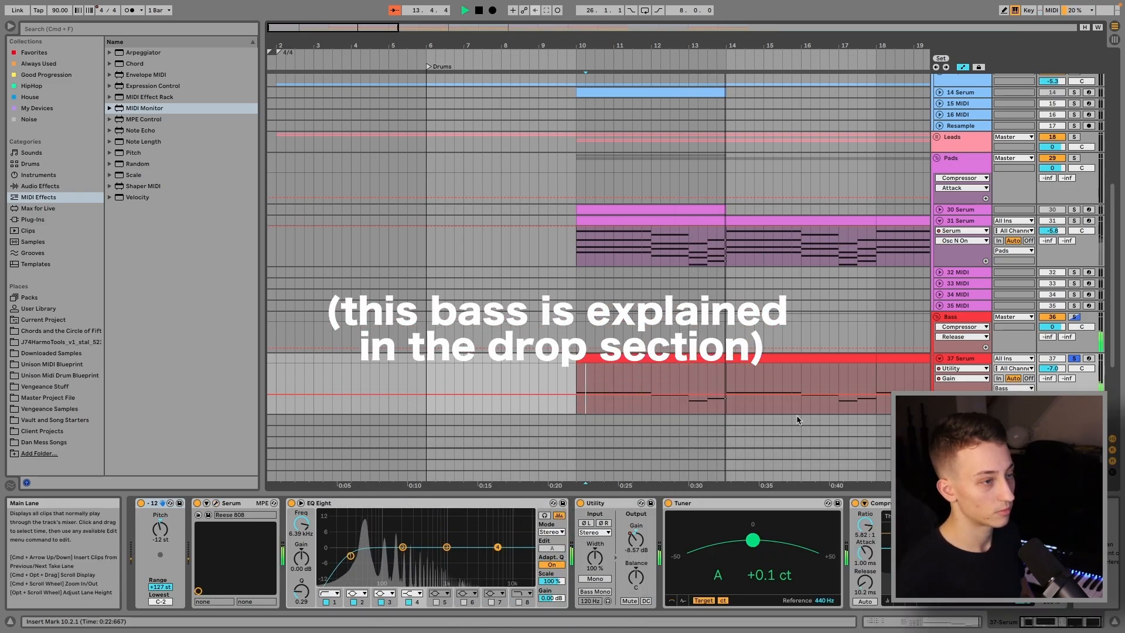
- Unsolo the 37 Serum bass track and fold the Bass group
click(1074, 358)
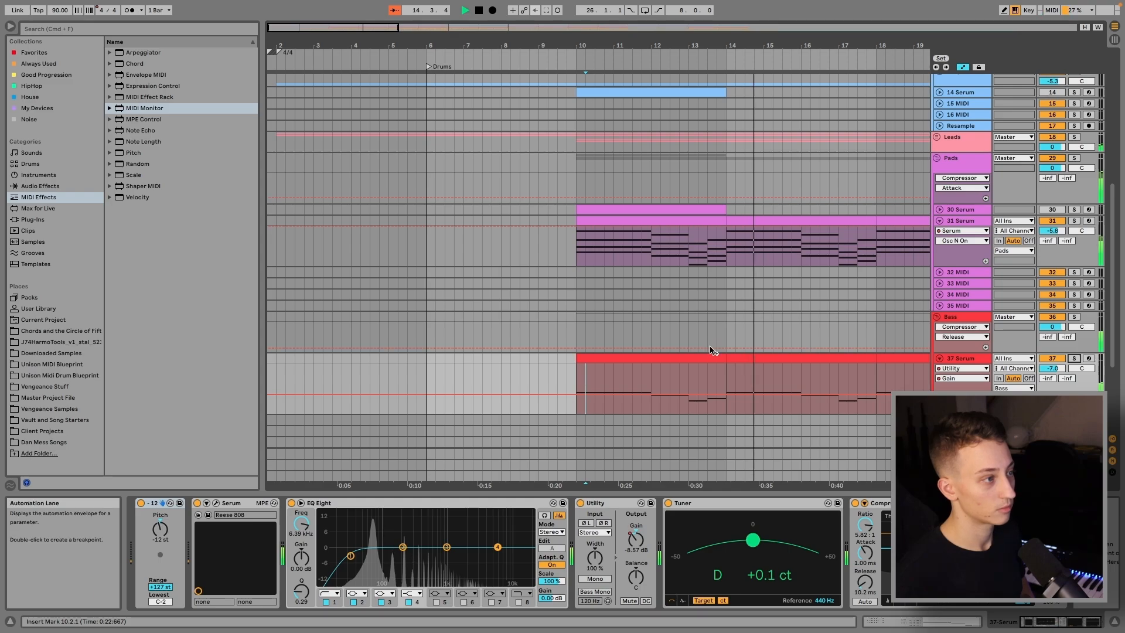
scroll(721, 360, right, 4)
scroll(733, 346, down, 2)
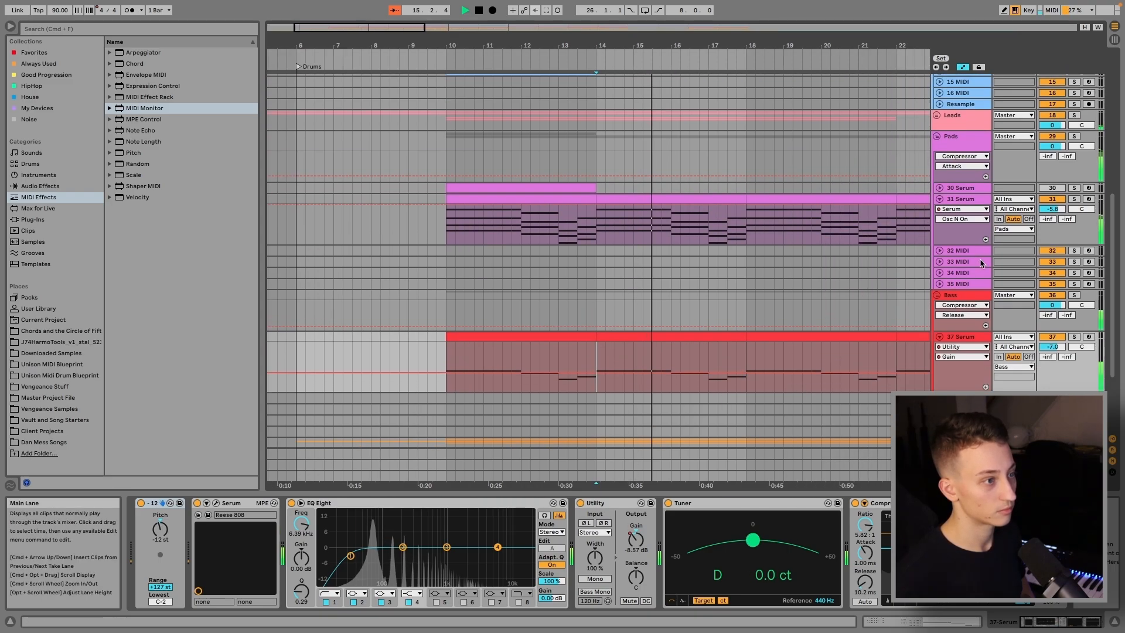
click(946, 293)
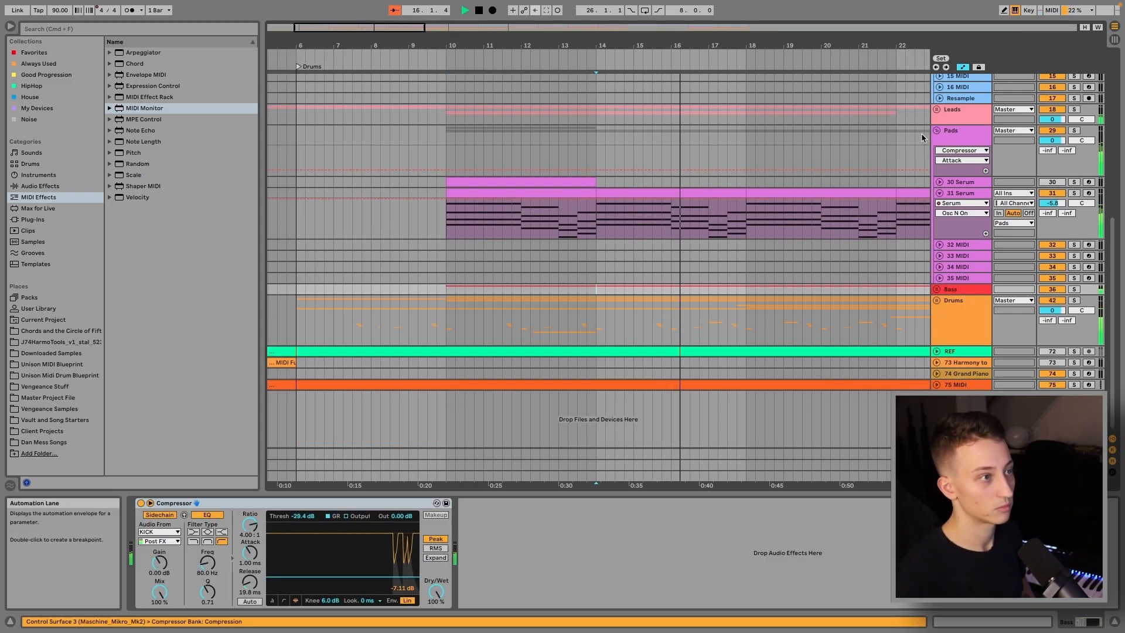
- Place the insert mark at bar 18 on the 31 Serum pad and unfold the Drums group down to its hat tracks
scroll(922, 138, right, 5)
scroll(899, 141, up, 2)
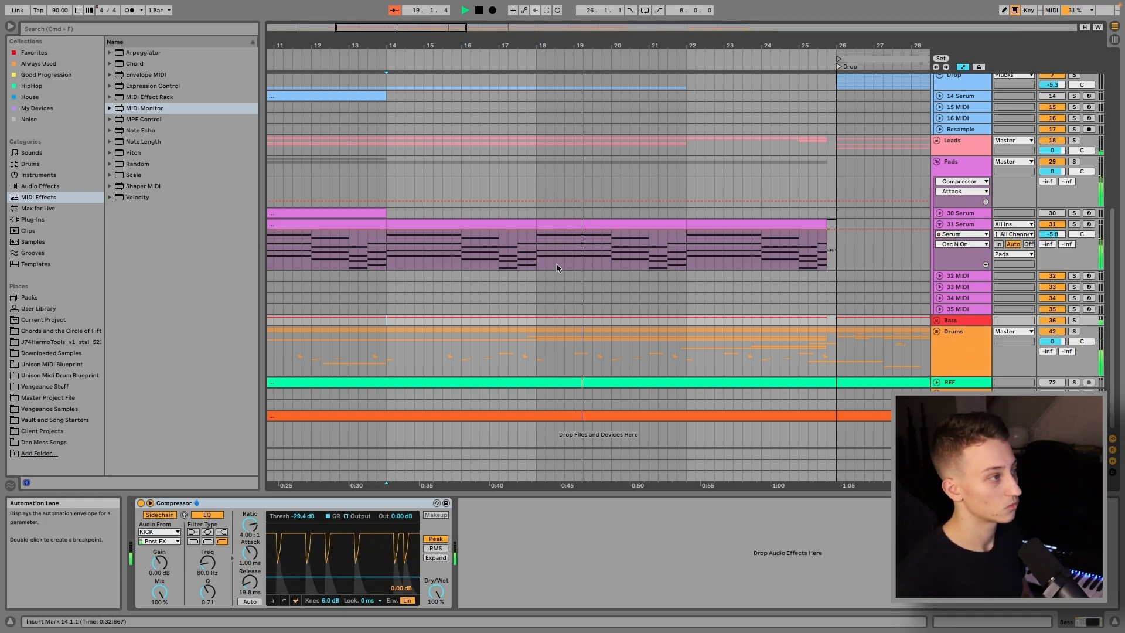
click(536, 258)
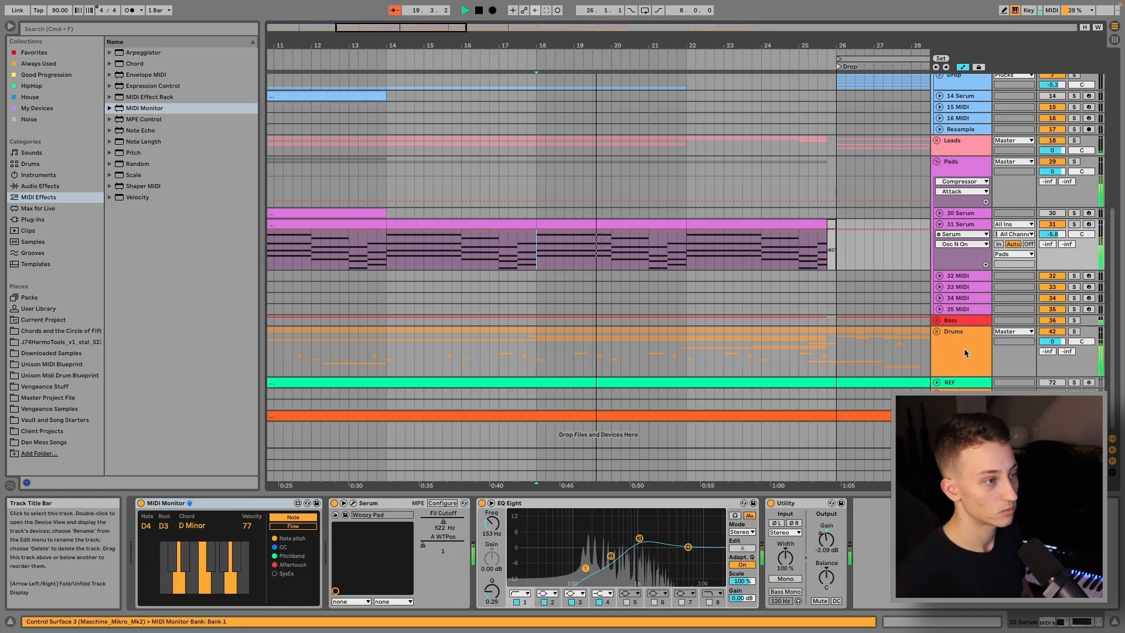
click(937, 331)
scroll(903, 328, down, 10)
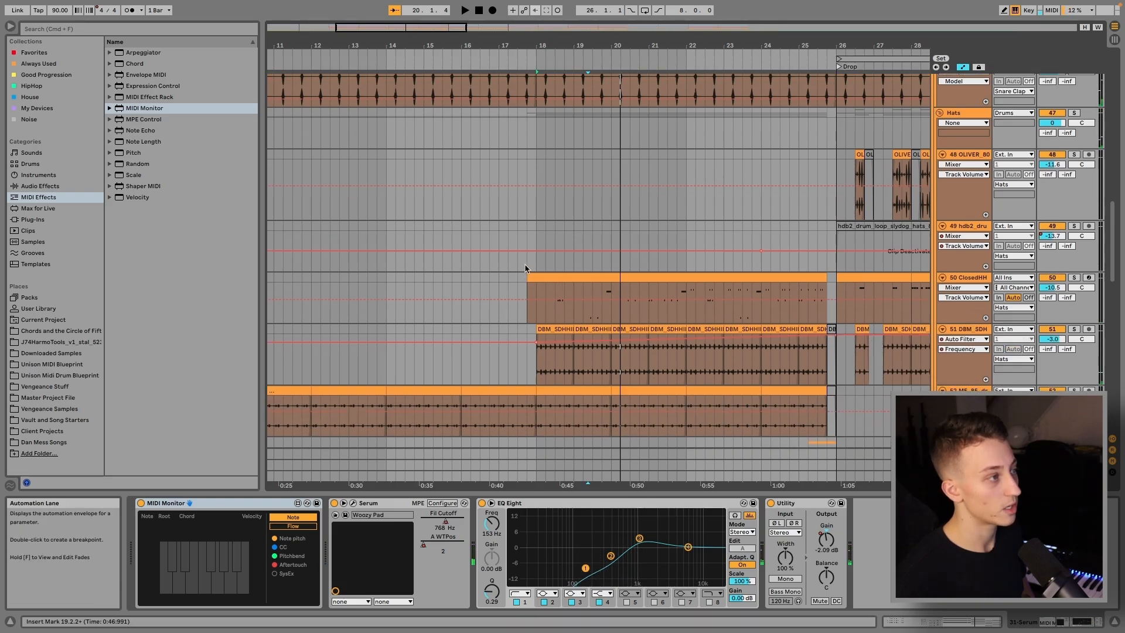
- Select the Hats group and play its layers from bar 18
click(534, 229)
scroll(645, 234, up, 4)
click(1080, 176)
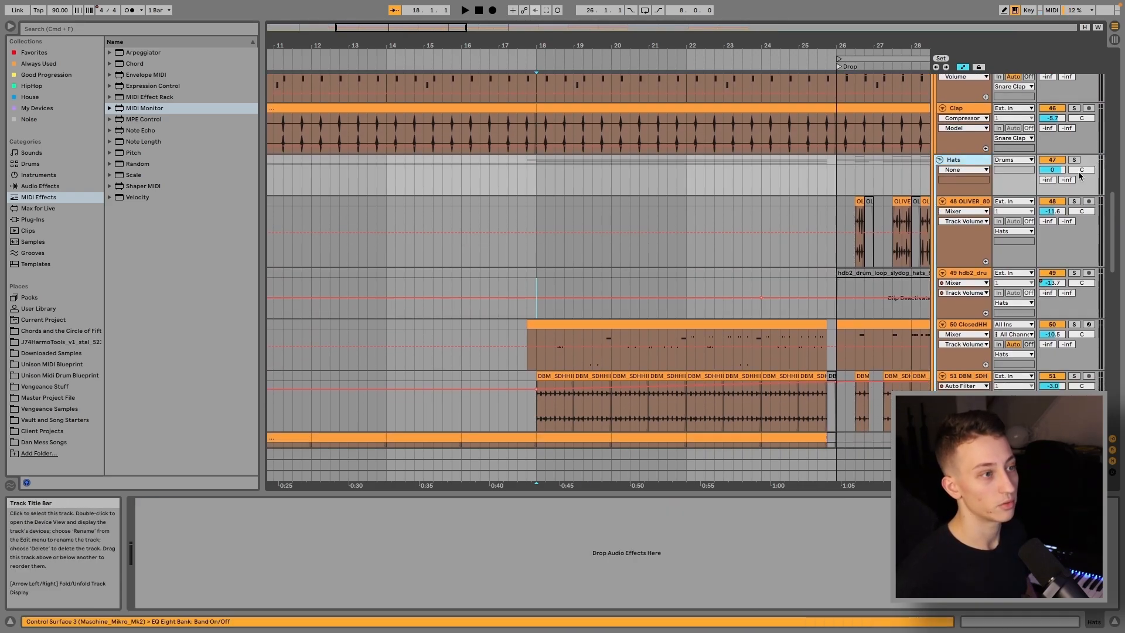
scroll(899, 277, down, 3)
key(space)
scroll(900, 277, left, 2)
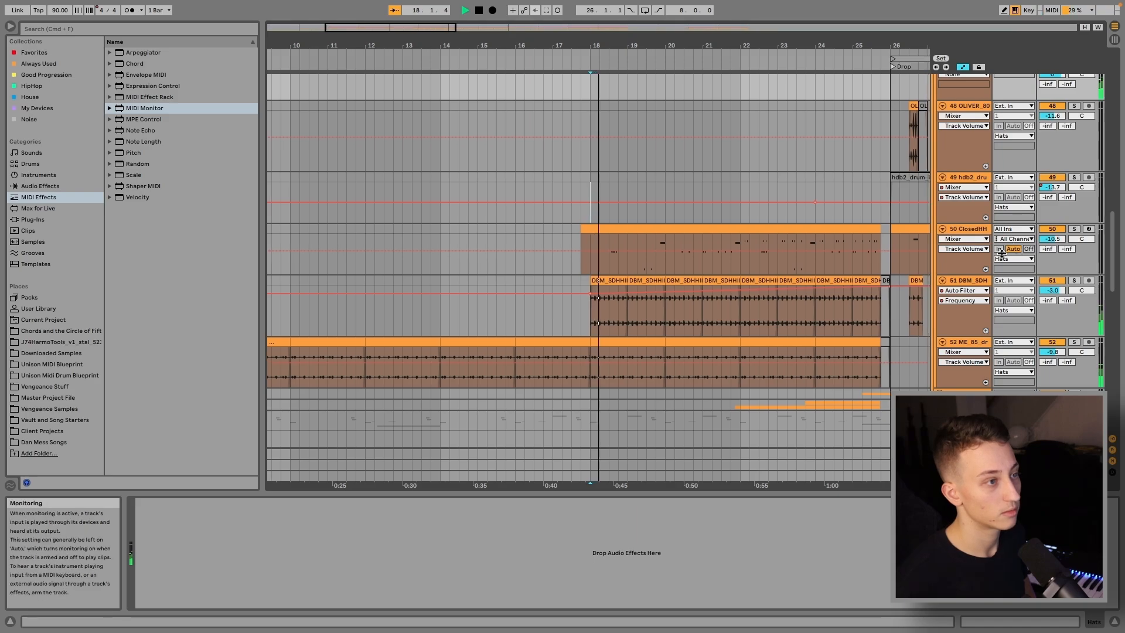
- Select the DBM_SDHHI hi-hat loop clips from bar 18 up to the gap before the Drop marker and play them soloed
click(567, 325)
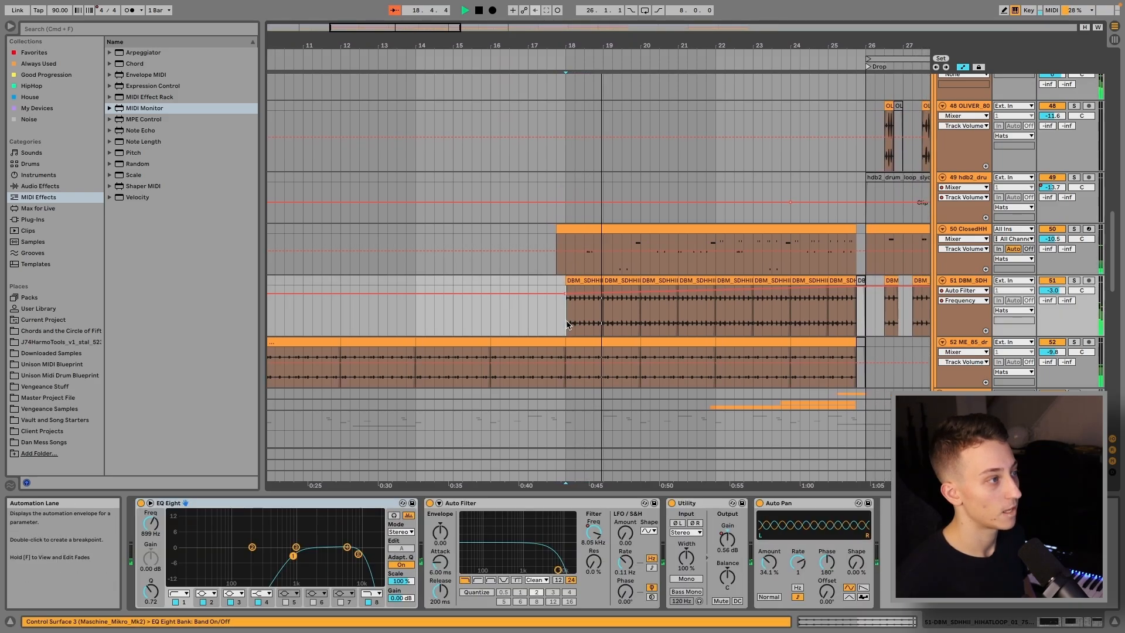
drag(857, 309, 566, 289)
click(1075, 281)
key(space)
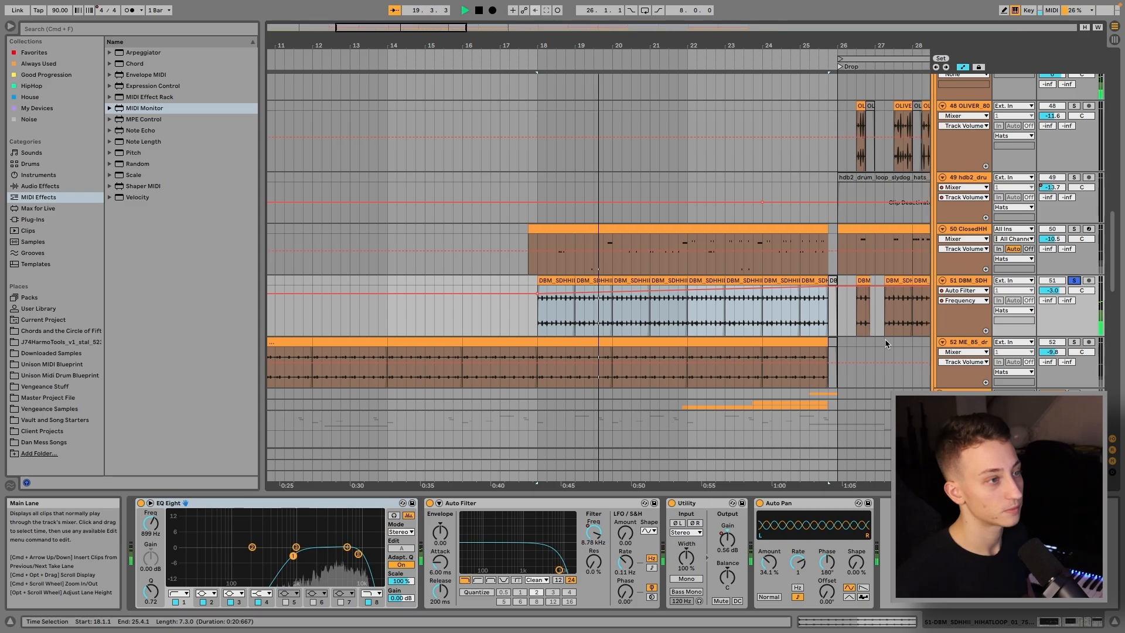
- Solo the ClosedHH track, show its sample device, play it from bar 18, and unsolo it
click(1074, 228)
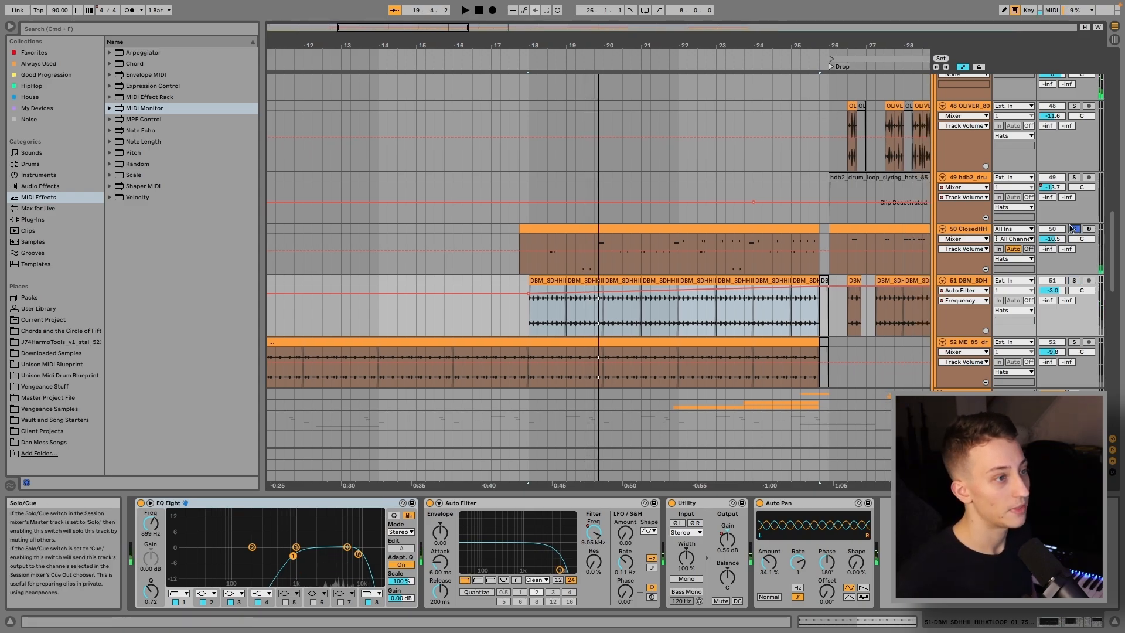
click(961, 231)
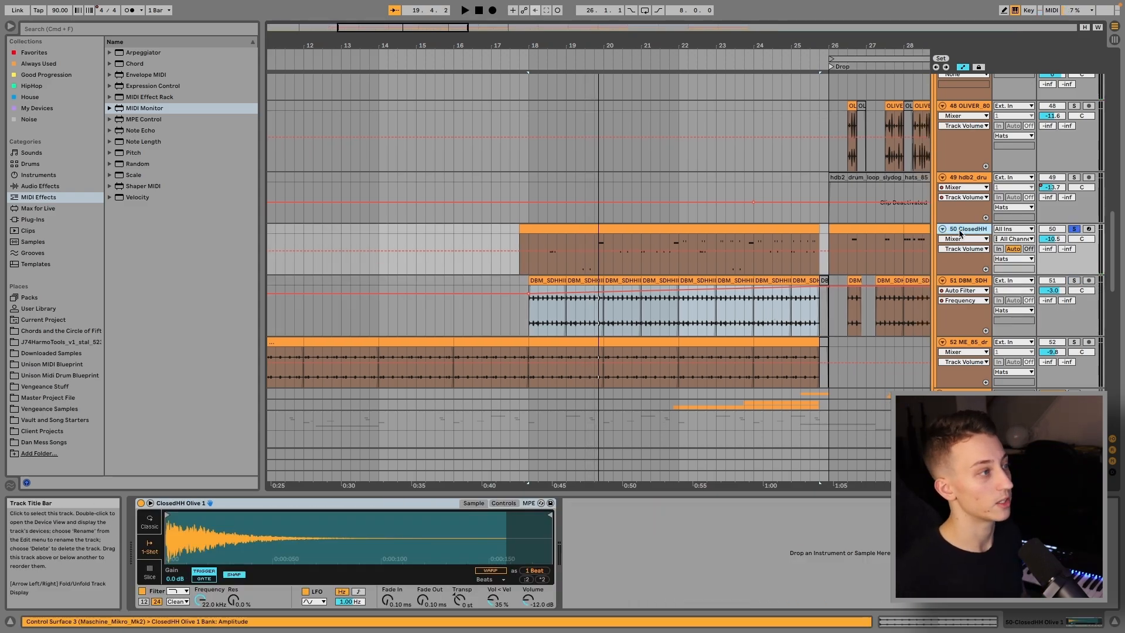
key(space)
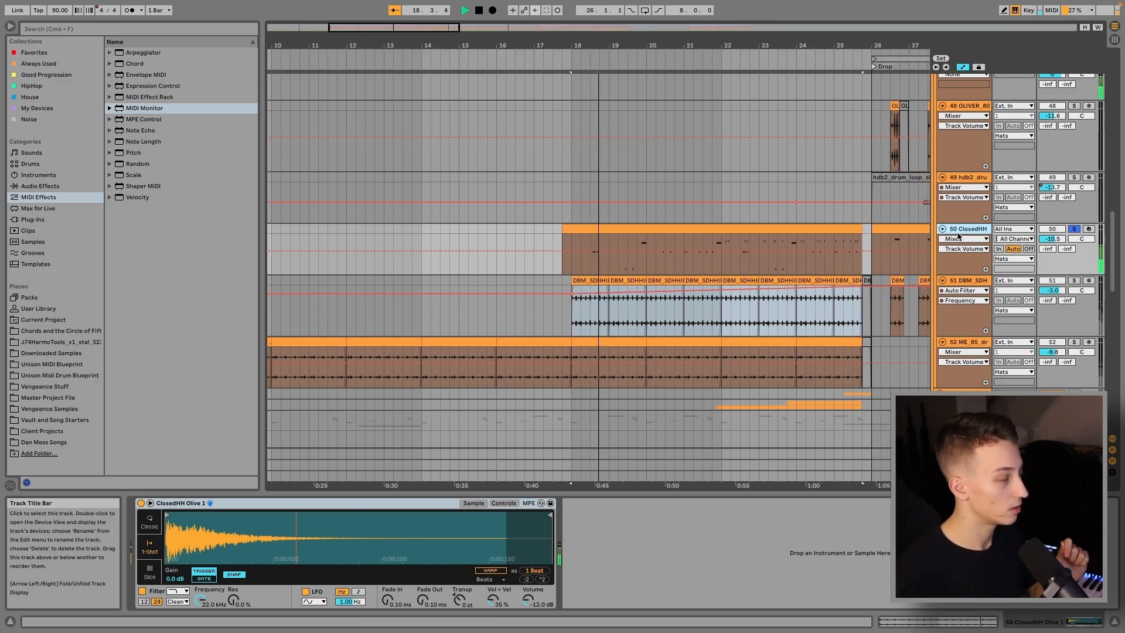
click(1075, 229)
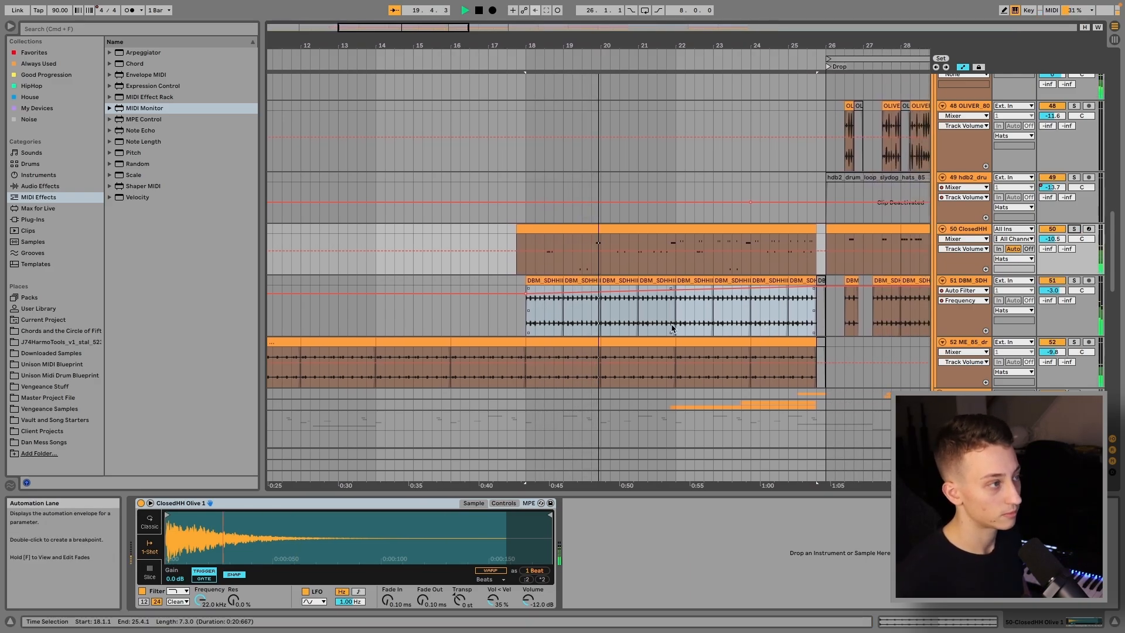
- Examine the drum, clap and hat clips of the build leading to the Drop marker while they play
scroll(672, 328, up, 4)
scroll(672, 328, down, 3)
scroll(672, 329, right, 2)
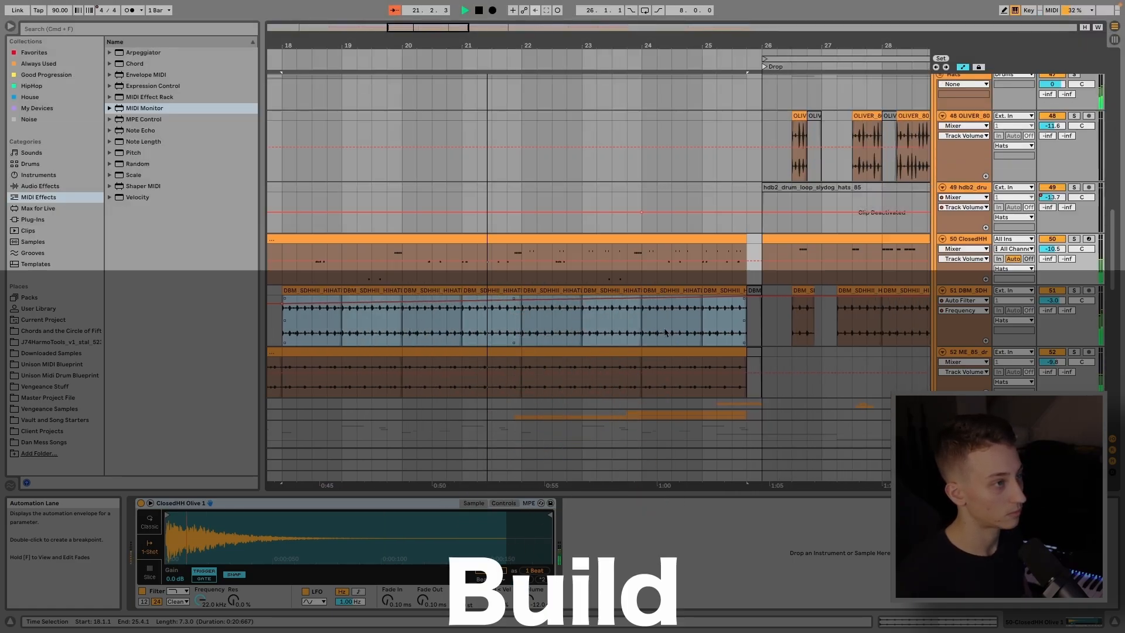
scroll(664, 332, down, 2)
scroll(664, 332, up, 6)
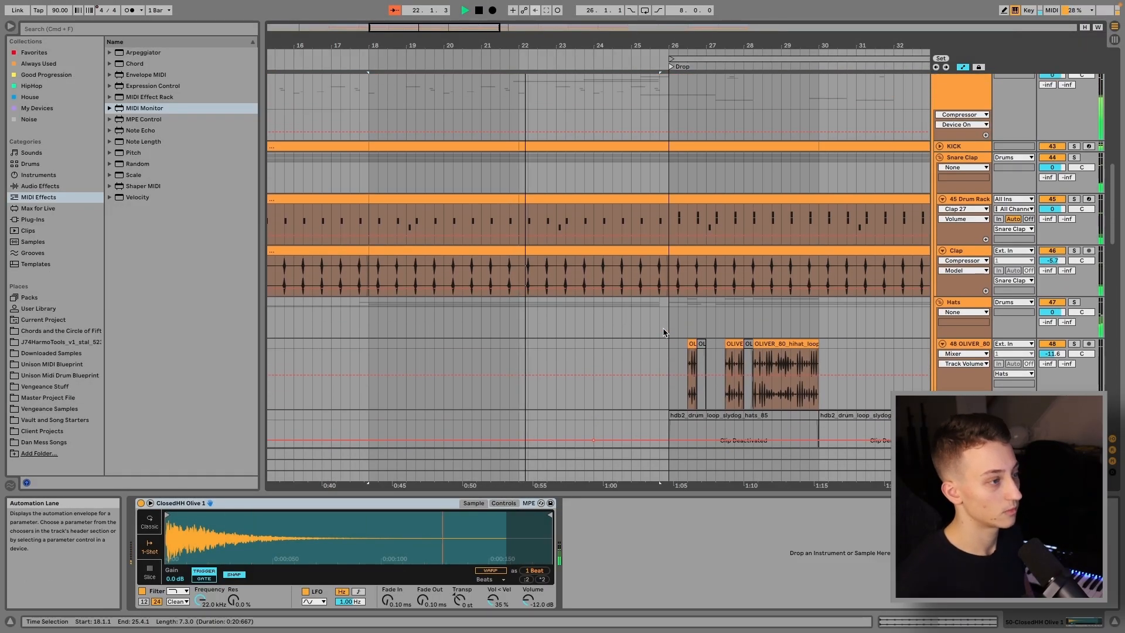
scroll(620, 243, down, 3)
scroll(620, 242, up, 5)
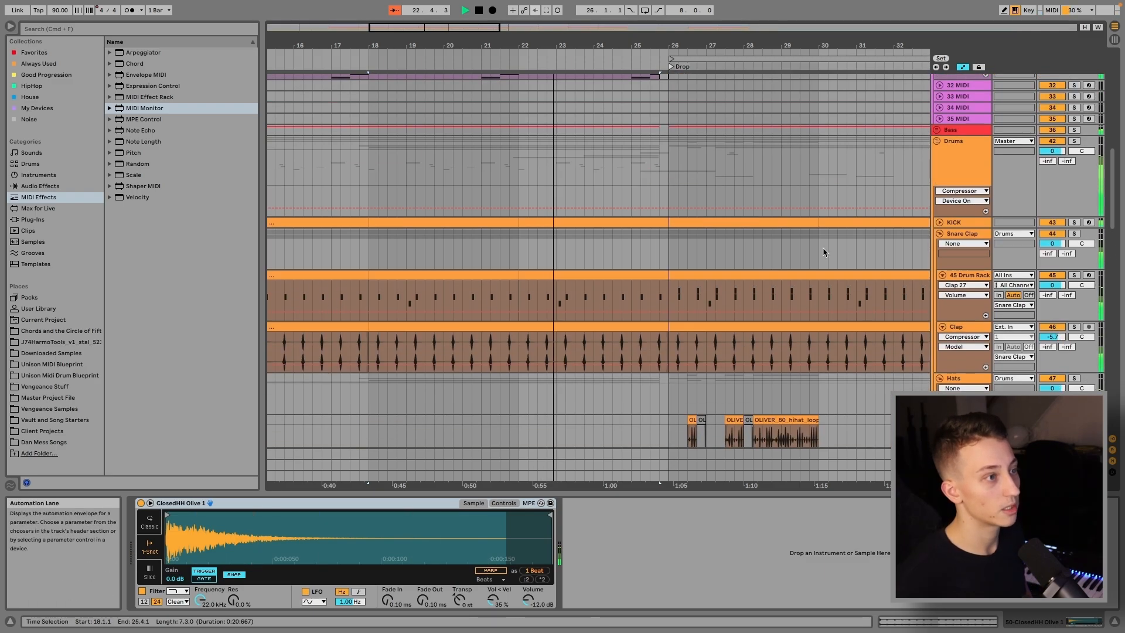
scroll(560, 304, down, 5)
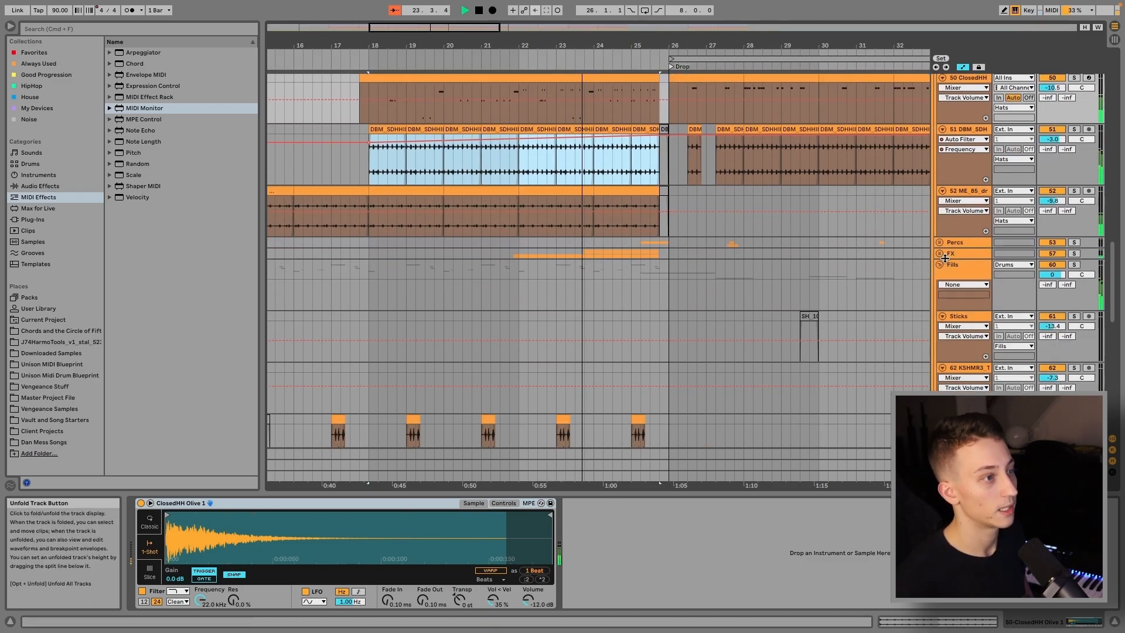
- Unfold the FX group and play its riser clips soloed from bar 22
click(941, 254)
scroll(870, 279, down, 3)
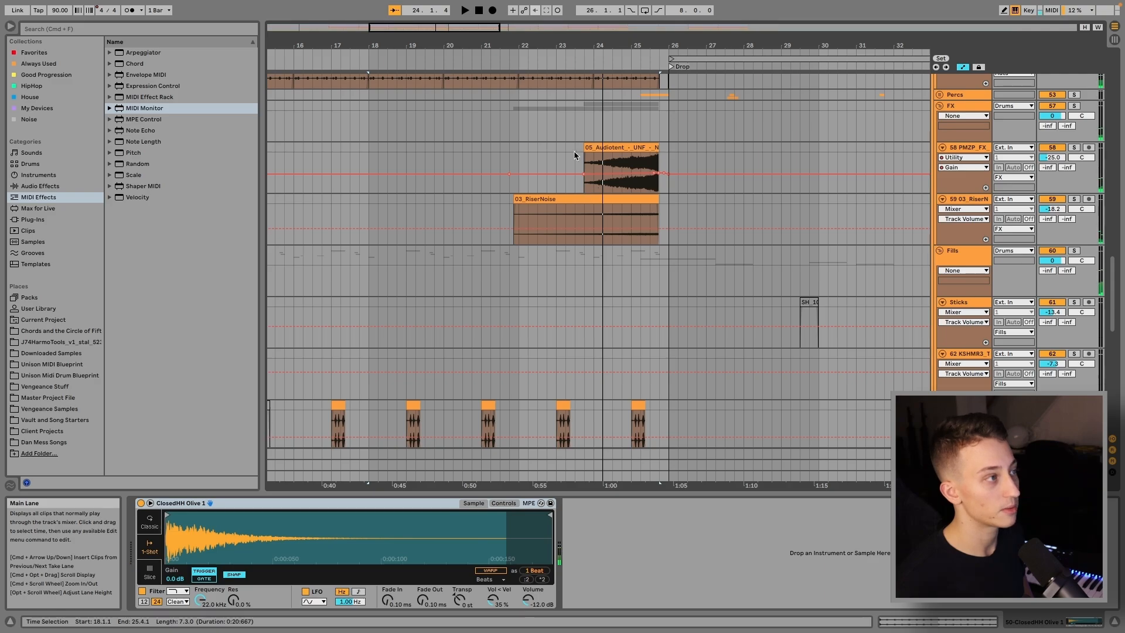
click(528, 165)
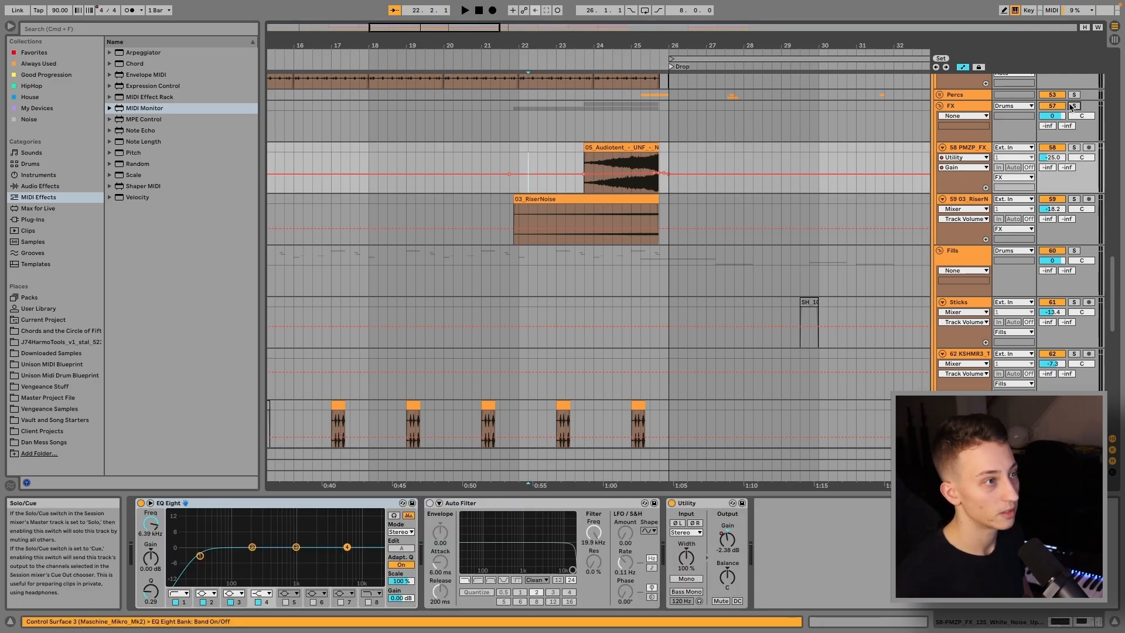
key(space)
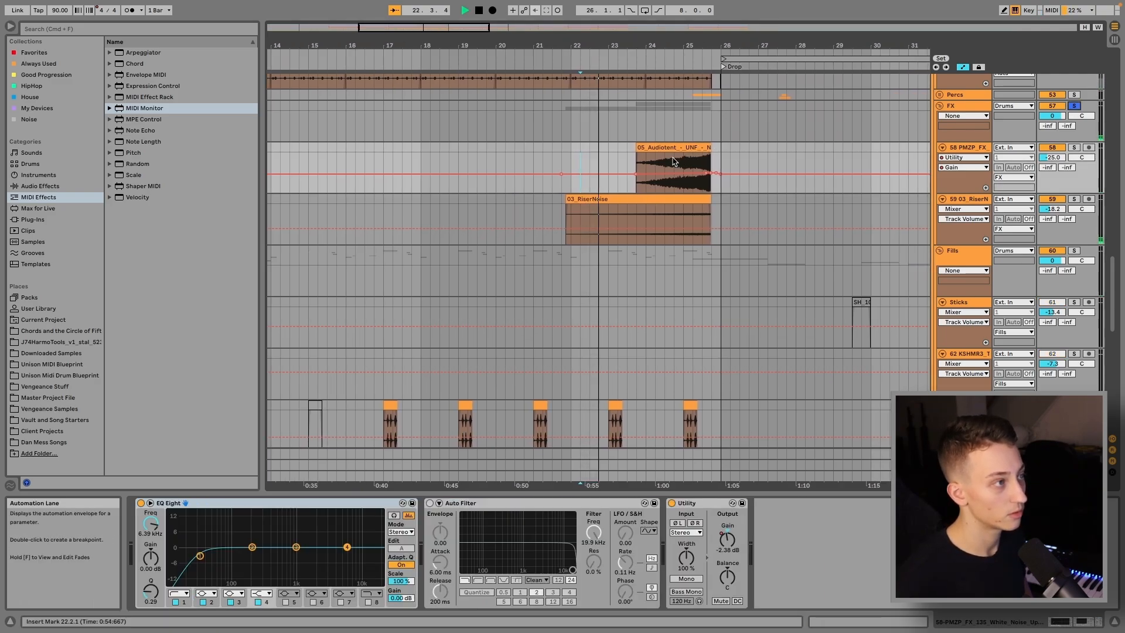
click(673, 168)
key(space)
key(space)
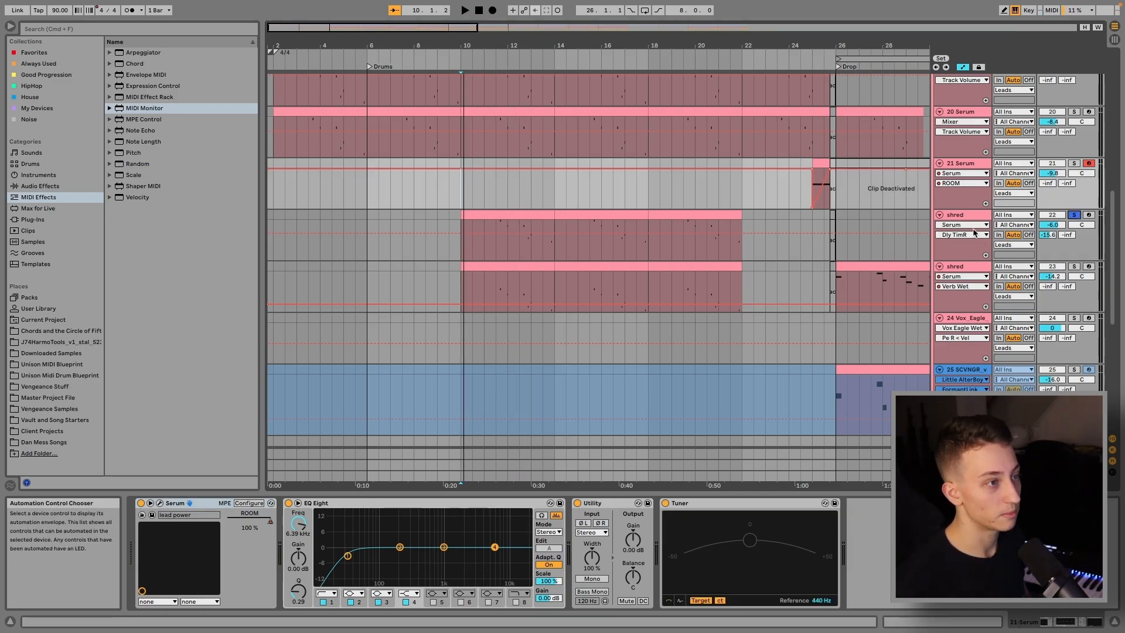
- Play the soloed first shred lead from around bar 10 and show its device chain
key(space)
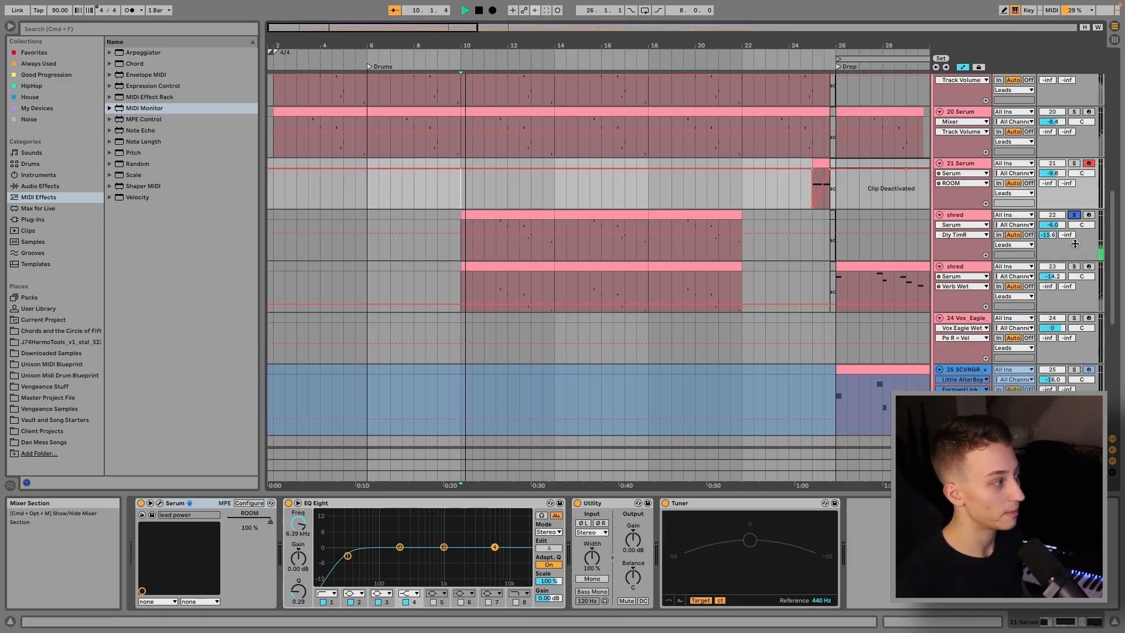
click(972, 217)
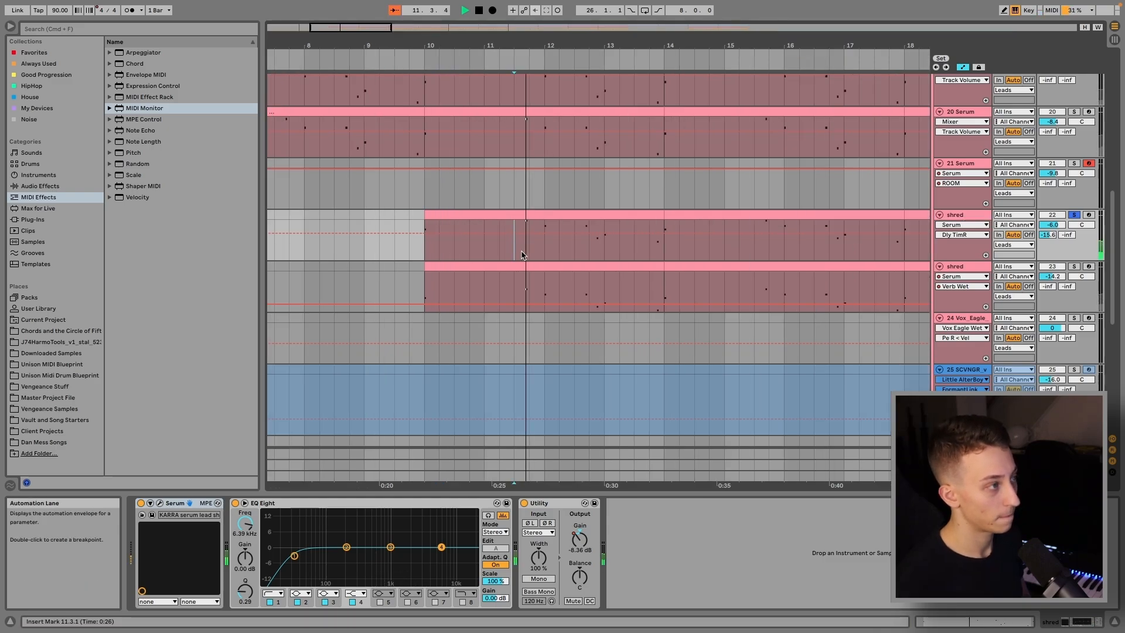
scroll(523, 256, down, 5)
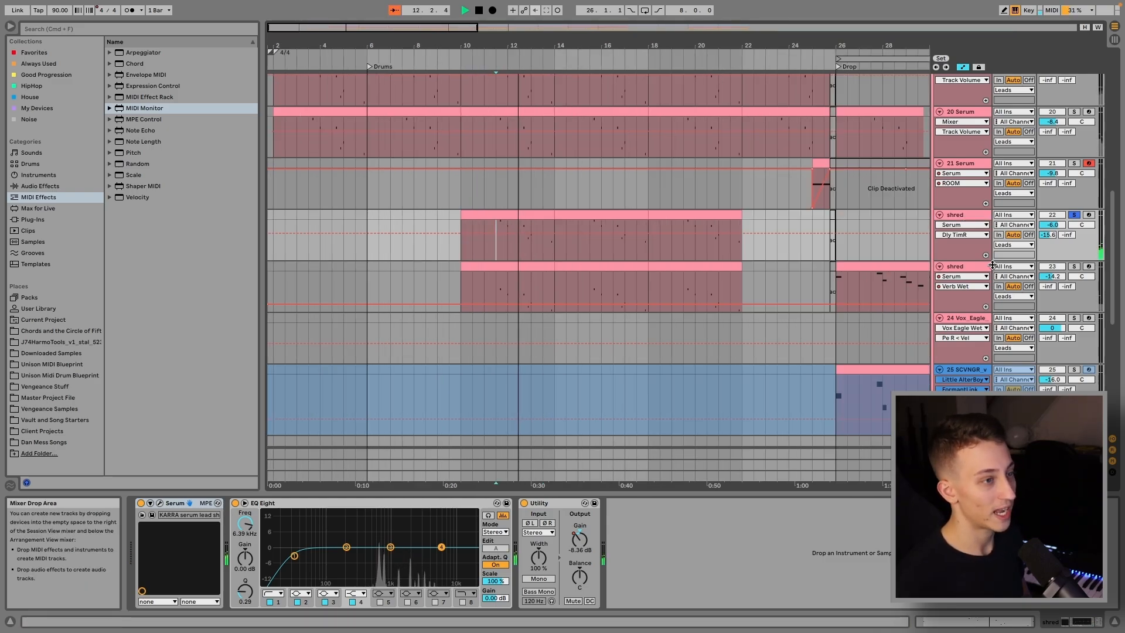
- Solo the second shred lead, show its device chain, and play it from around bar 12
key(space)
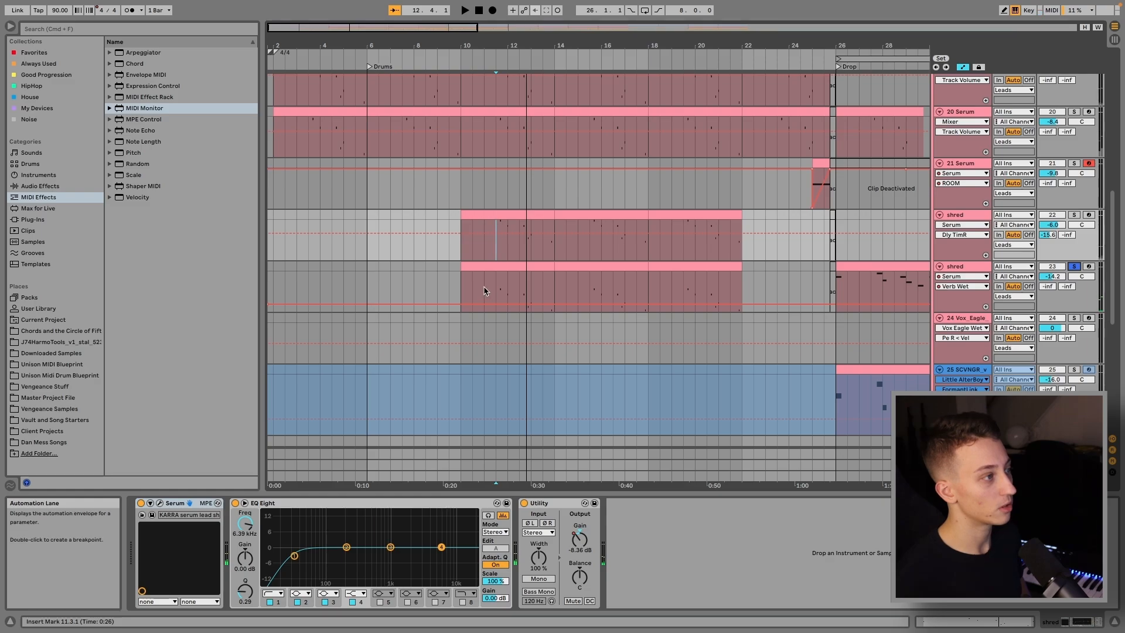
click(509, 286)
key(space)
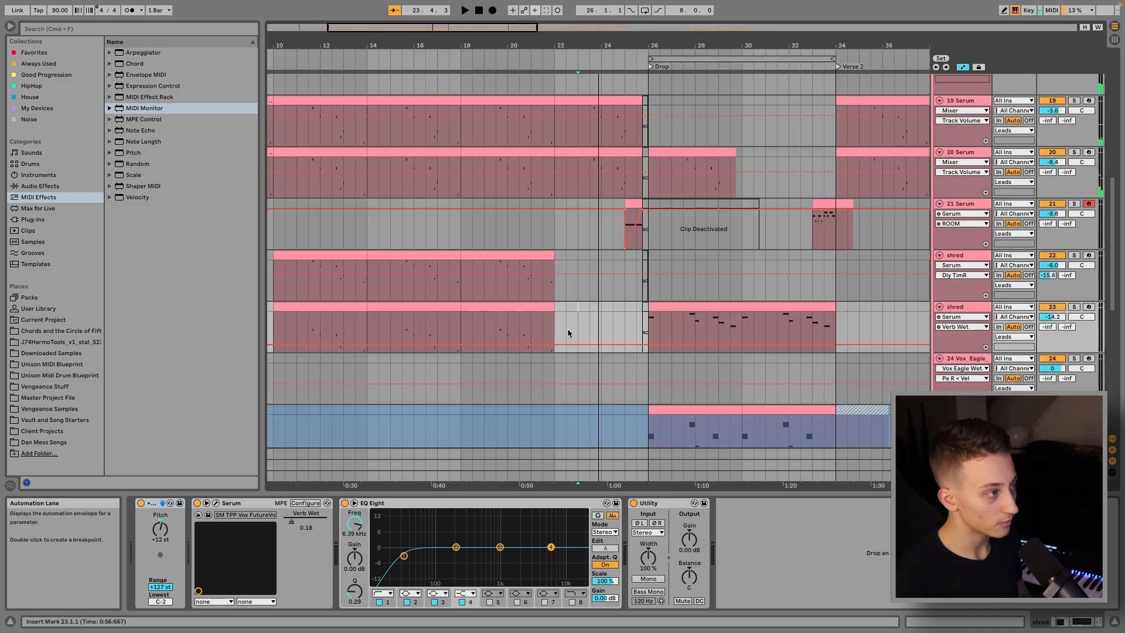
- Play the end of the build with all tracks from bar 22 through the Drop marker
click(557, 328)
key(plus)
key(plus)
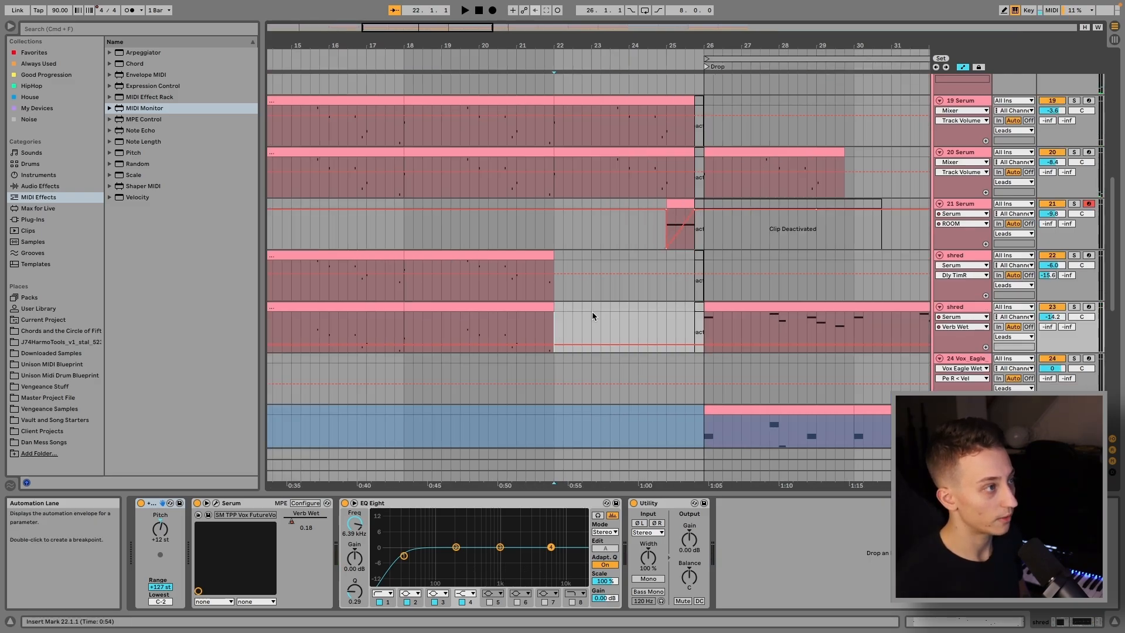
scroll(592, 311, right, 1)
key(space)
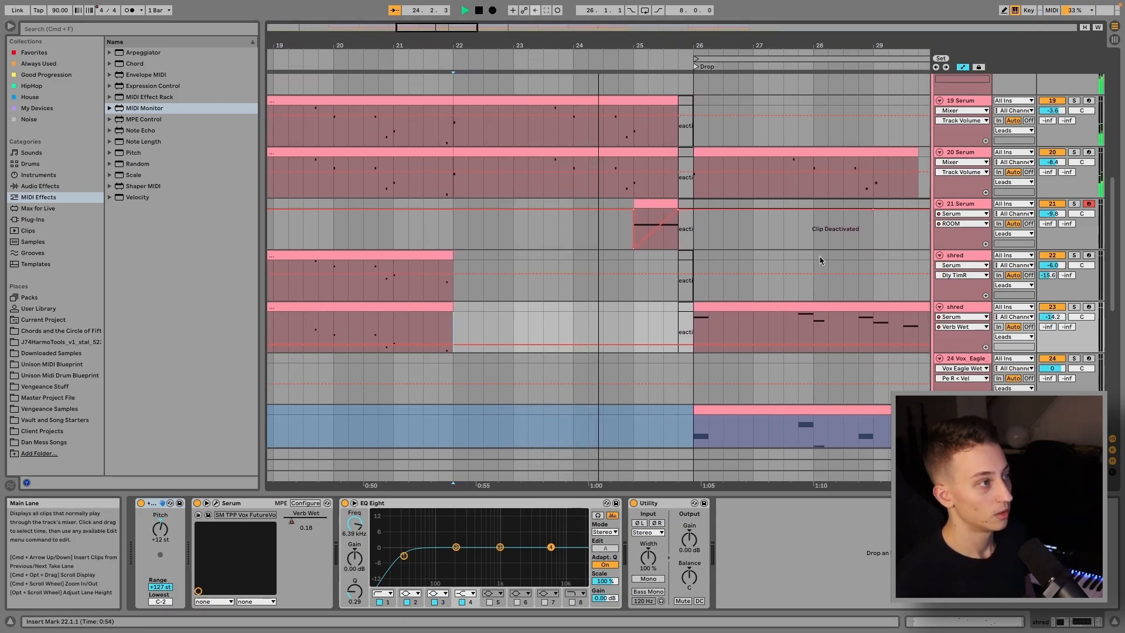
scroll(765, 276, down, 10)
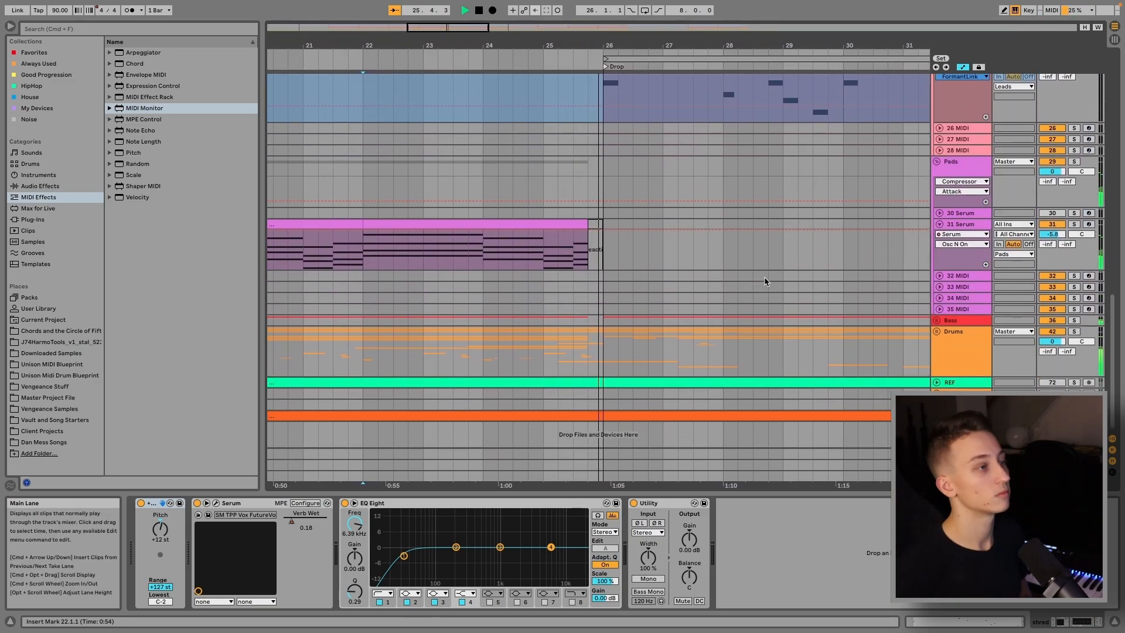
scroll(547, 317, up, 5)
scroll(547, 317, up, 5)
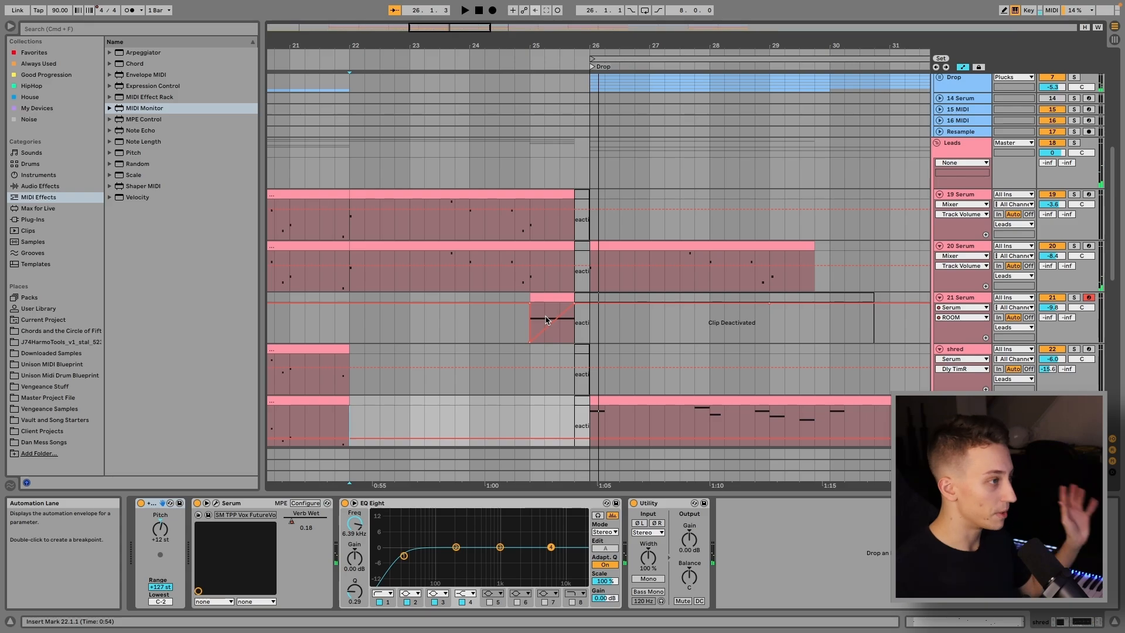
- Show the lead_power Serum patch on track 21 while playing the track soloed, close the plug-in window, and unsolo the track
click(545, 323)
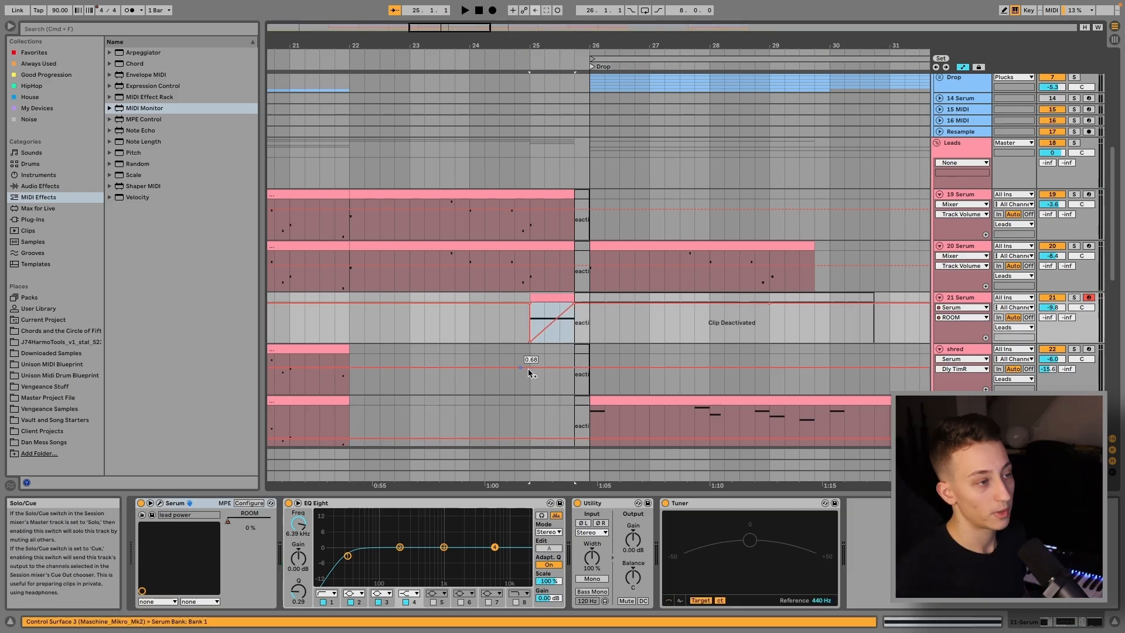
click(160, 504)
drag(482, 202, 348, 126)
key(space)
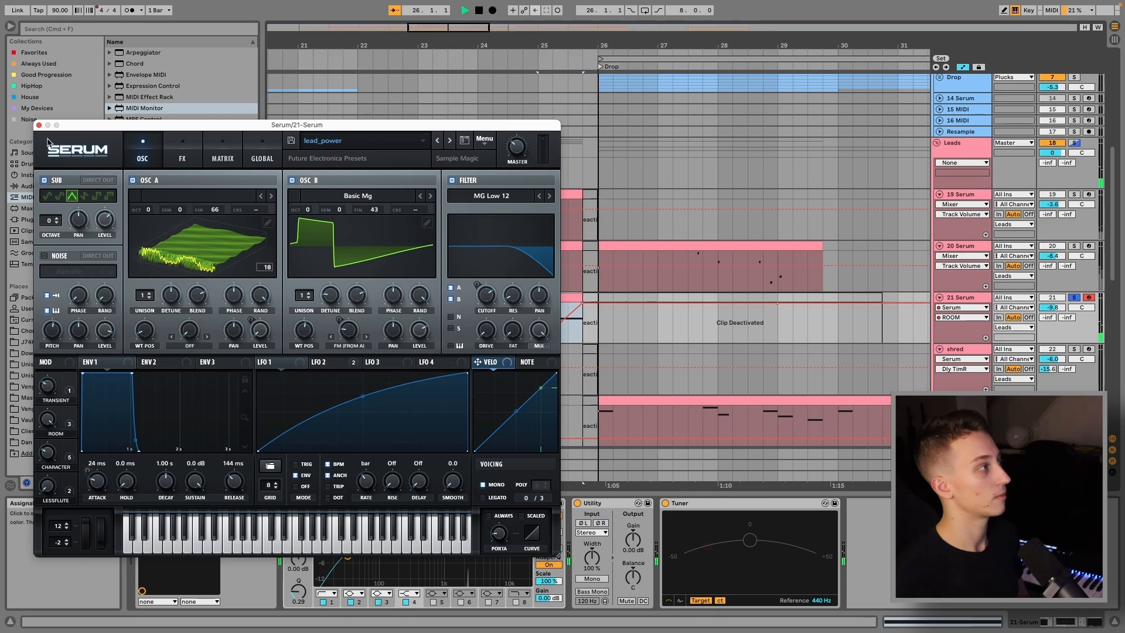
click(39, 126)
click(1074, 297)
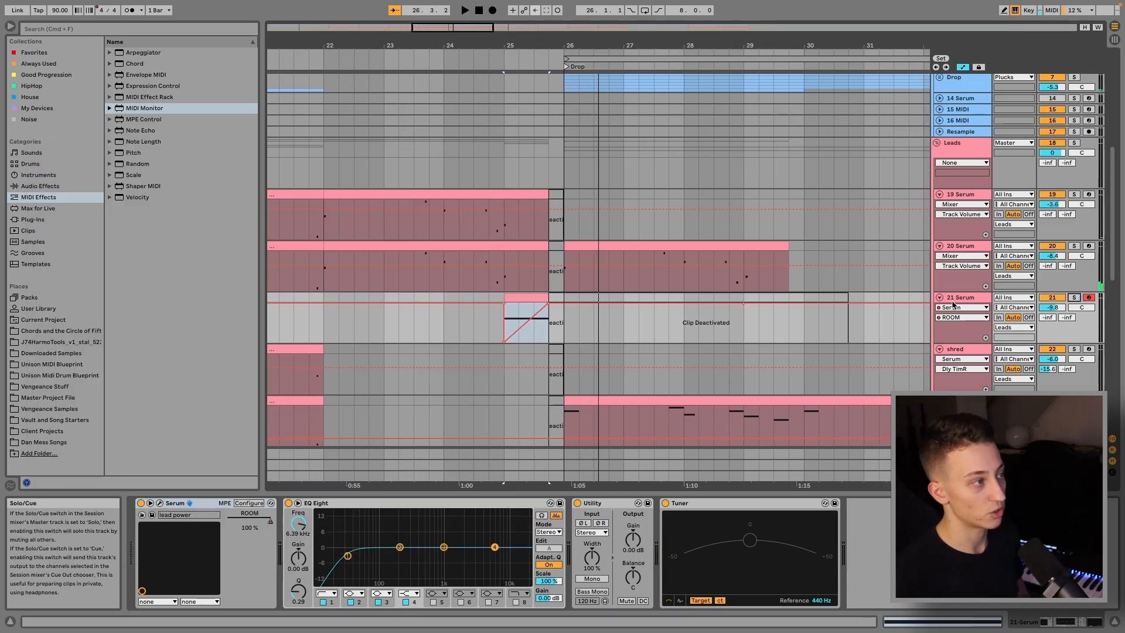
- Unfold the Drop group and play the full drop from bar 26 while viewing its chord clips and automation
click(564, 289)
key(minus)
scroll(565, 290, up, 5)
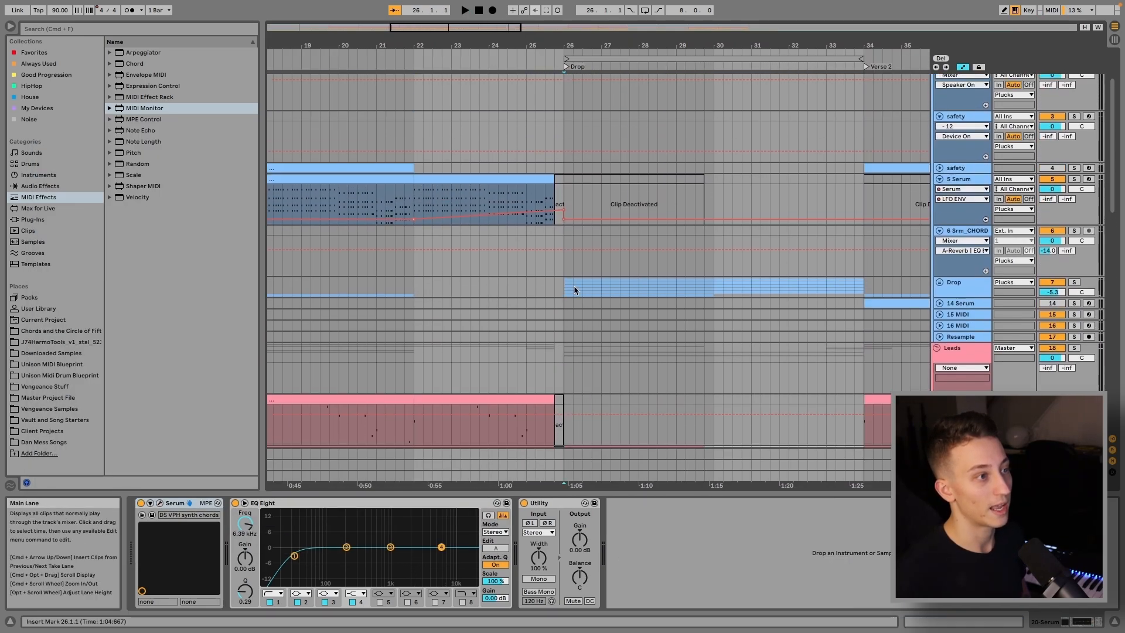
scroll(1001, 316, down, 1)
key(space)
click(939, 334)
scroll(834, 314, down, 5)
scroll(834, 314, down, 5)
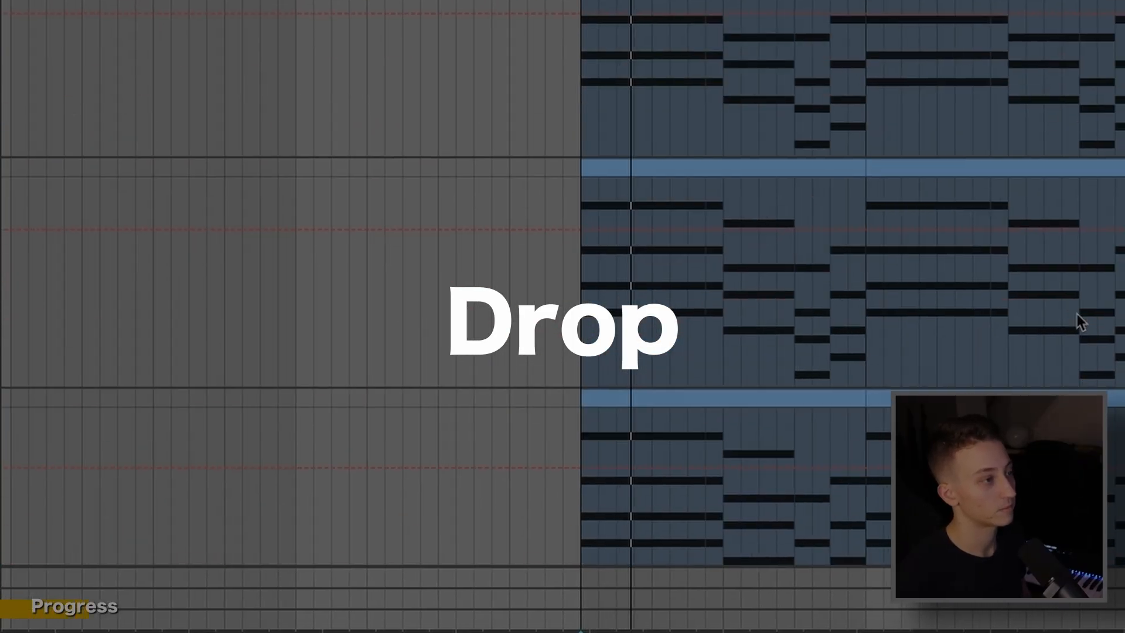
scroll(1077, 314, up, 8)
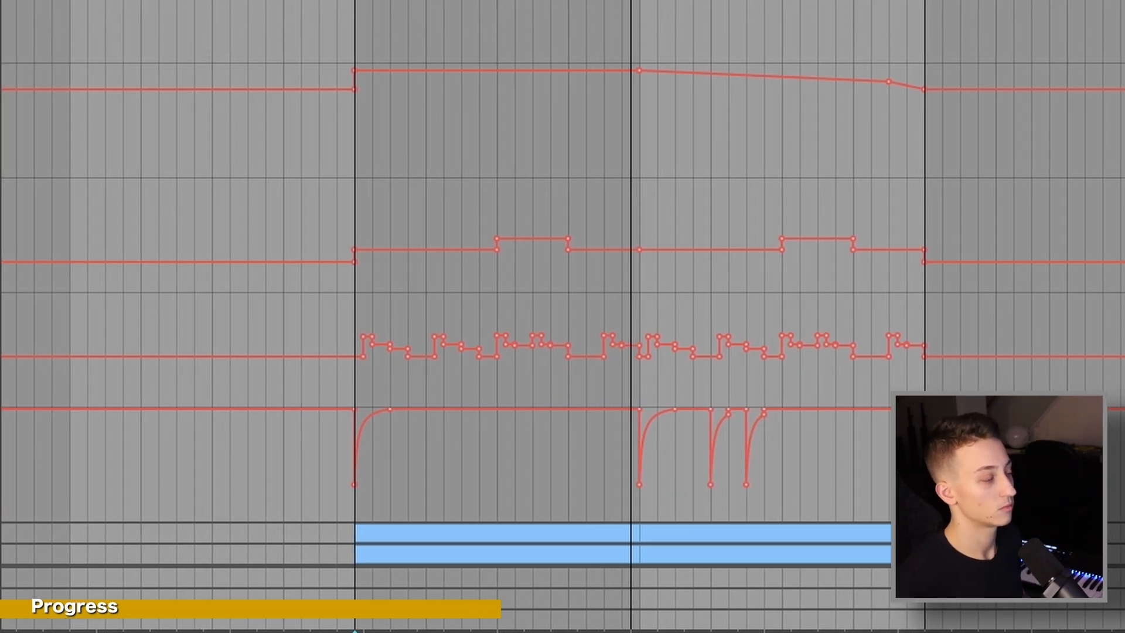
- Show the Drop group's effect chain and play its chord layers together from bar 26
click(295, 14)
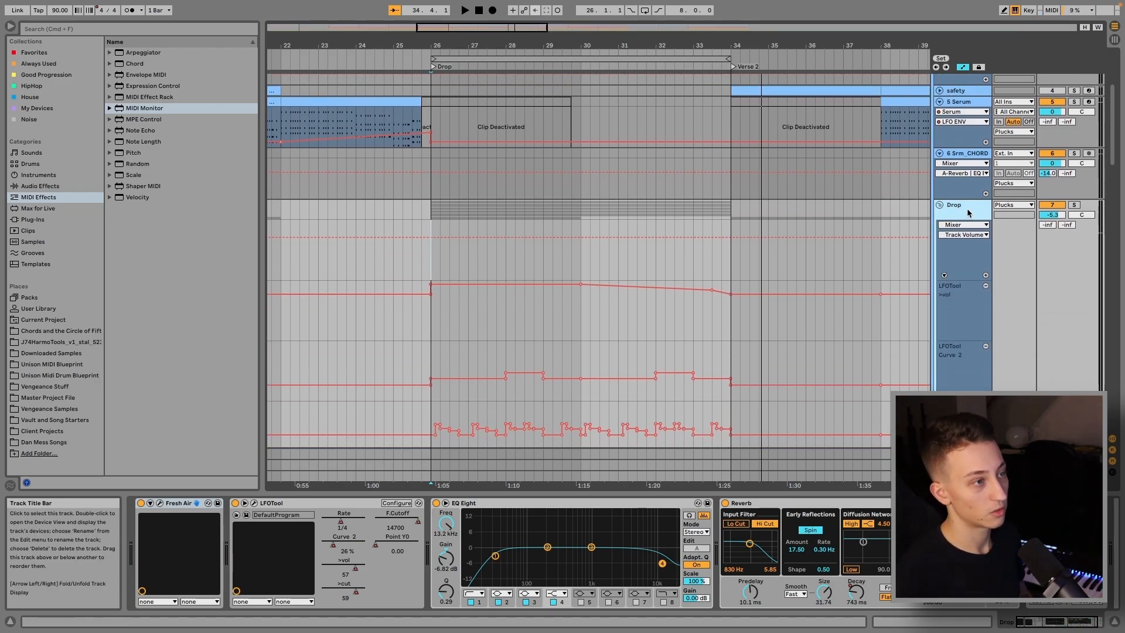
scroll(985, 202, down, 3)
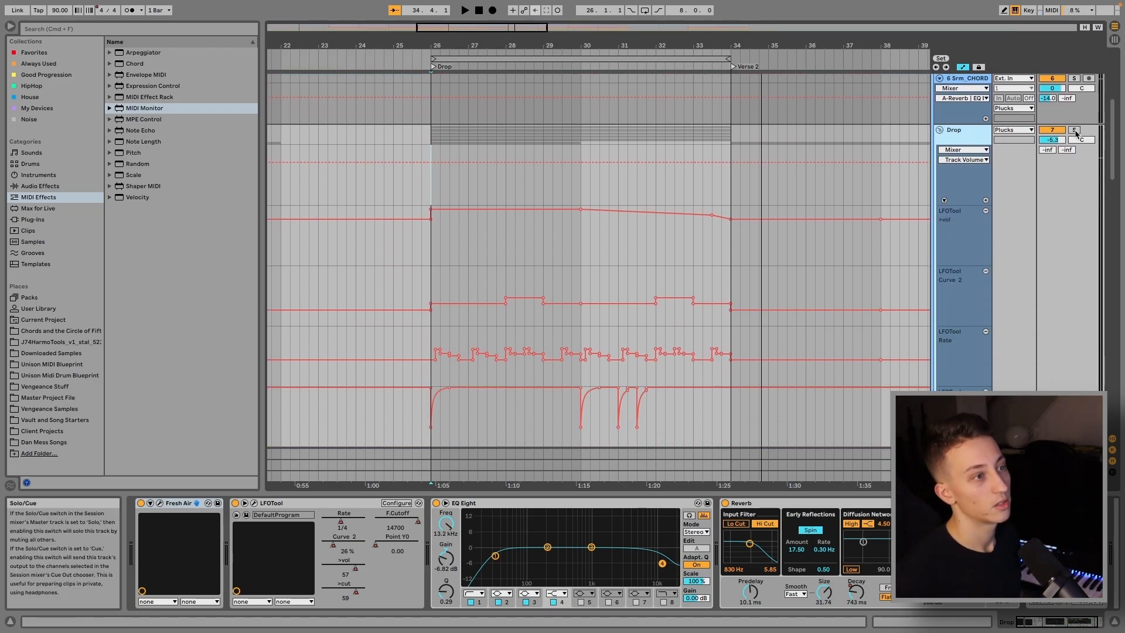
scroll(1015, 159, down, 10)
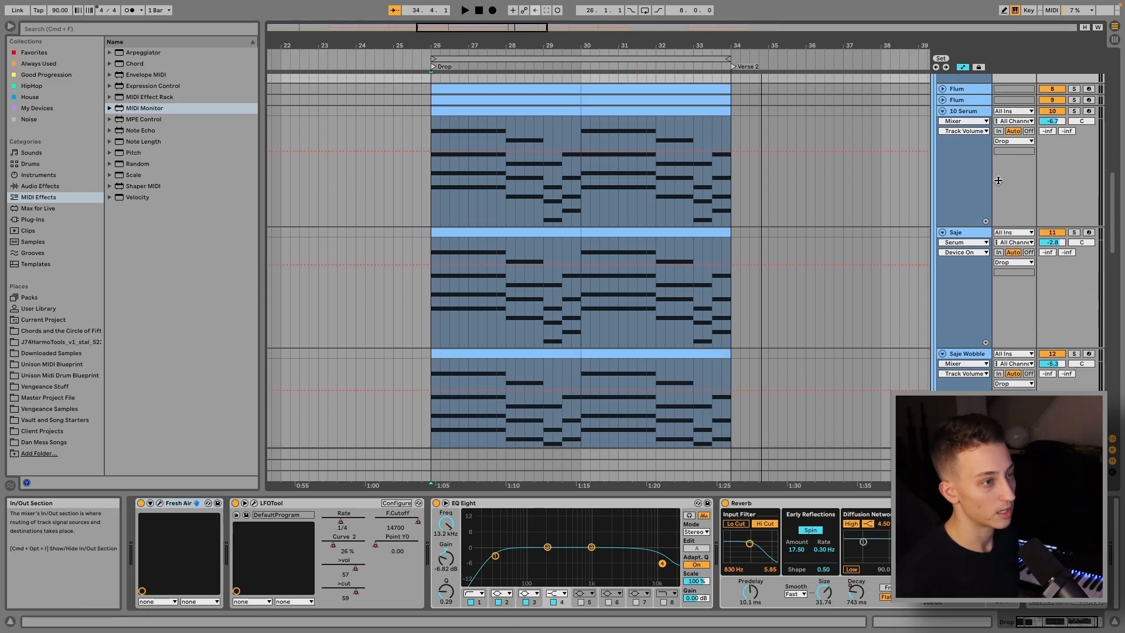
key(space)
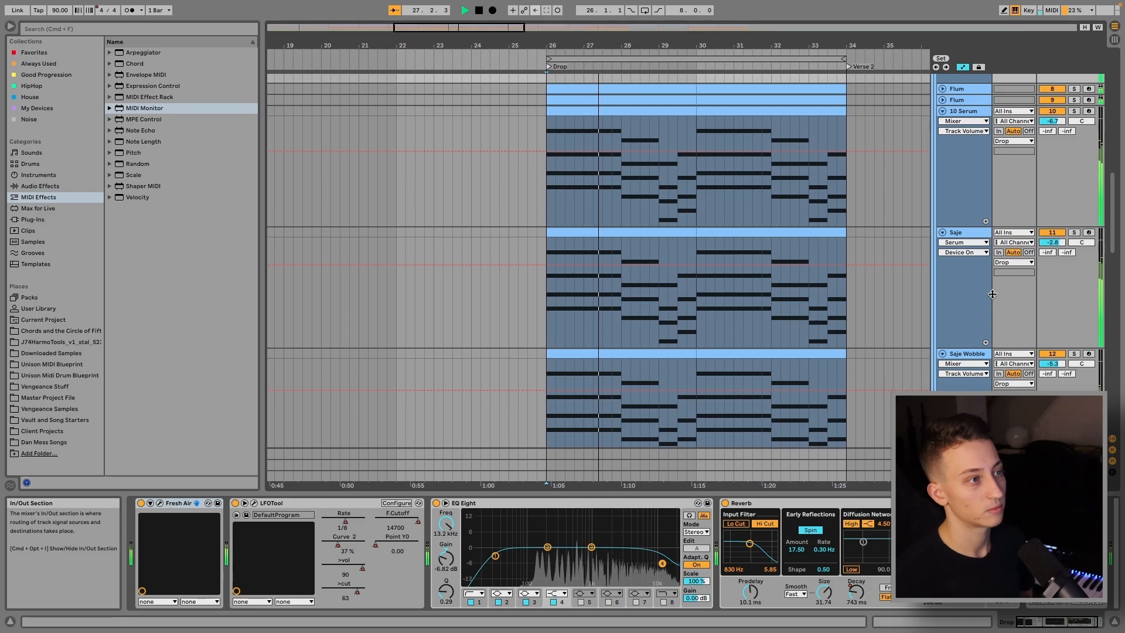
- Solo the Saje Wobble track, show its devices, and play it from bar 26
scroll(992, 294, up, 4)
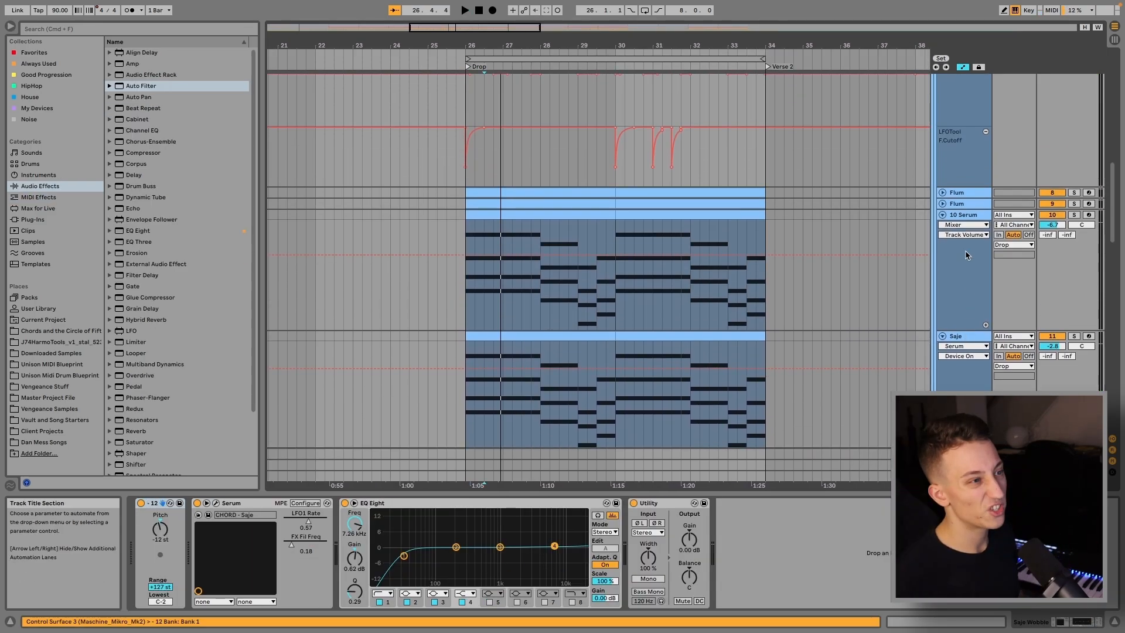
scroll(968, 254, up, 3)
scroll(968, 264, down, 8)
scroll(970, 334, up, 2)
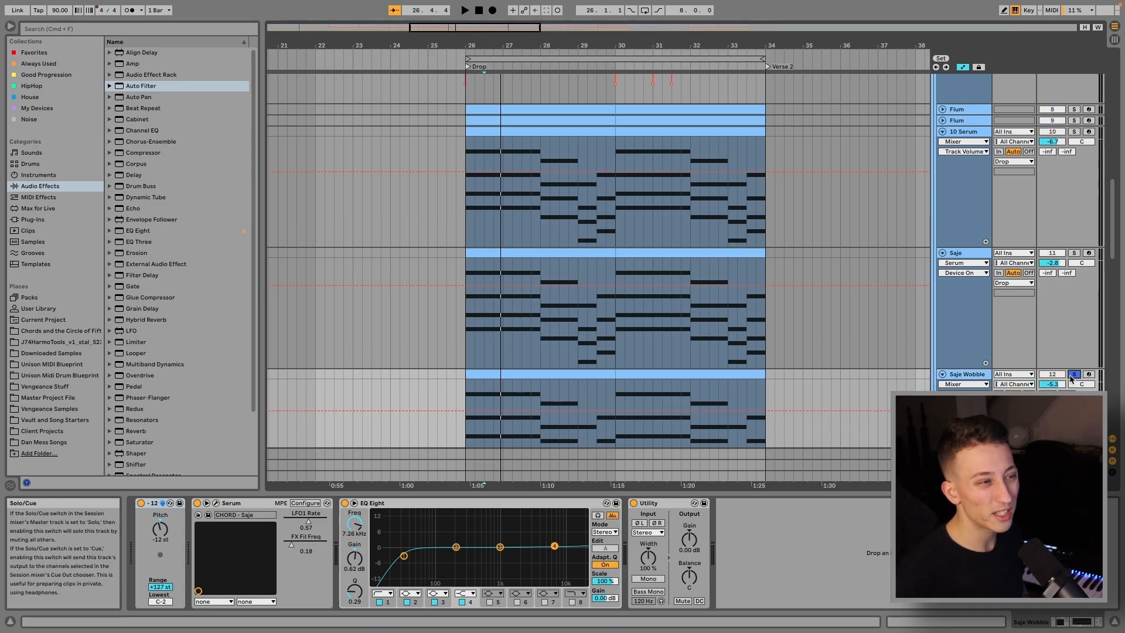
scroll(1002, 359, down, 2)
click(973, 326)
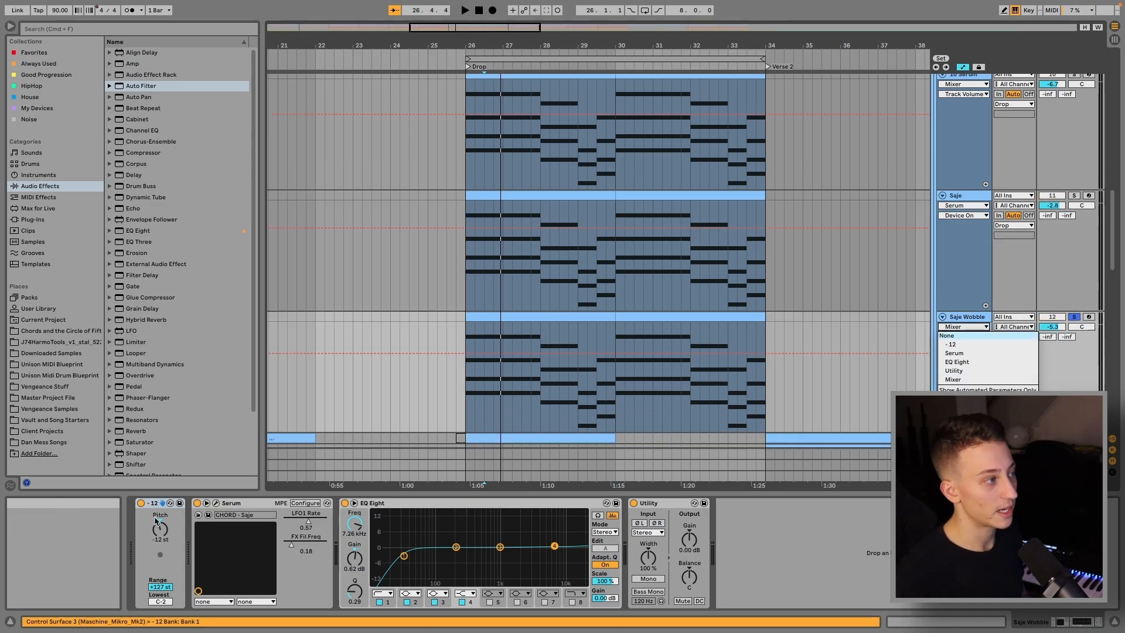
click(450, 402)
click(467, 402)
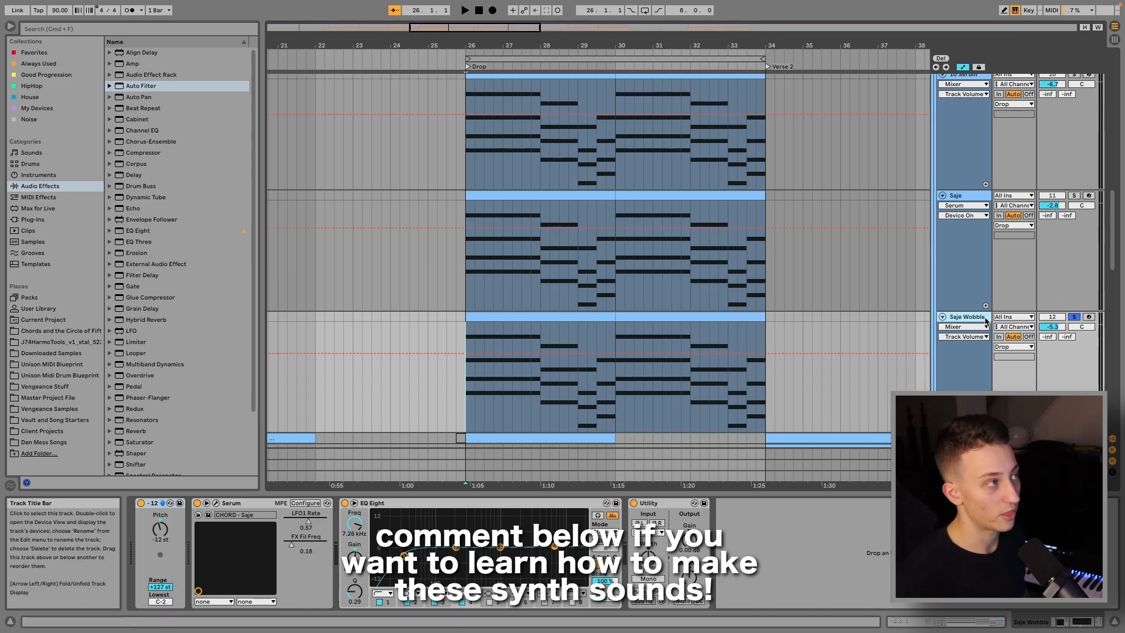
key(space)
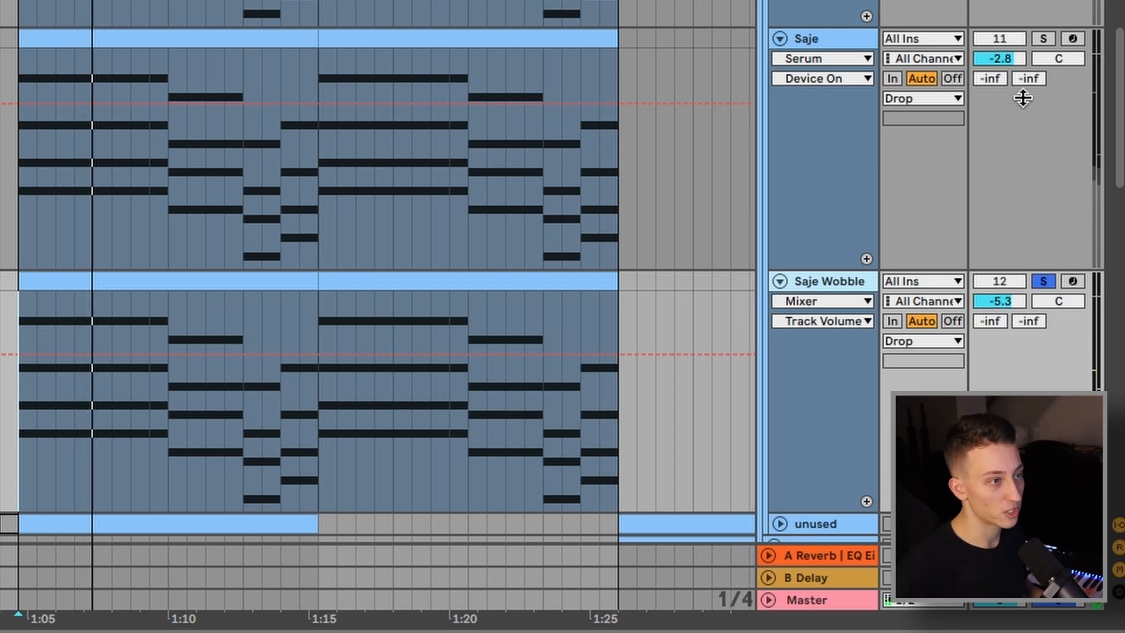
- Solo the Saje chord track instead and play it from the start of the drop
click(1043, 36)
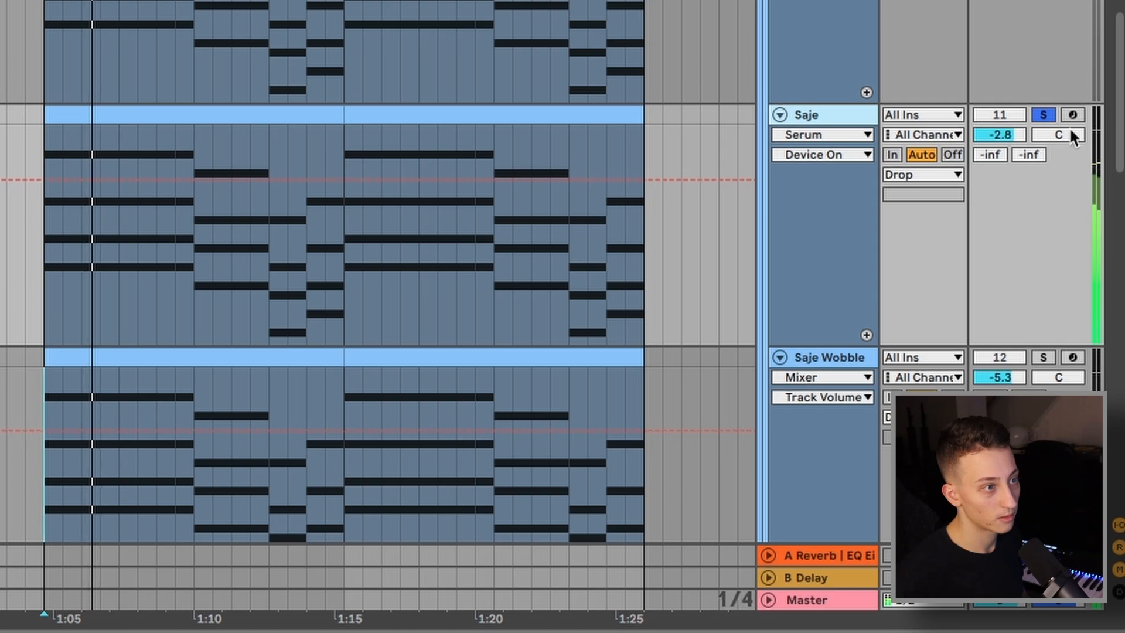
scroll(991, 246, up, 5)
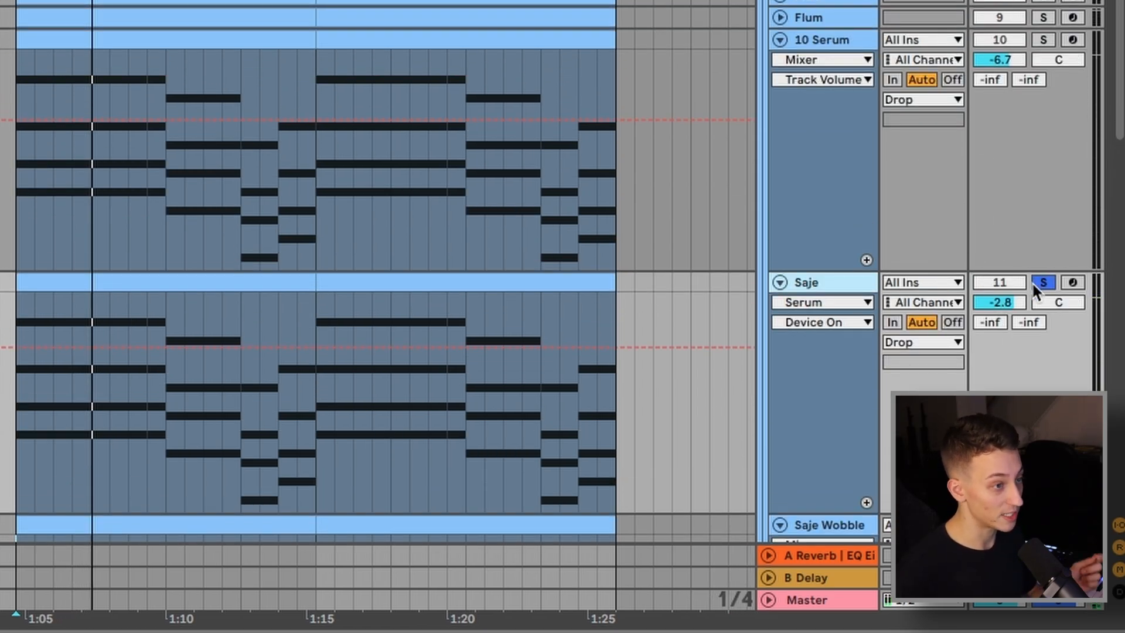
scroll(1024, 285, down, 4)
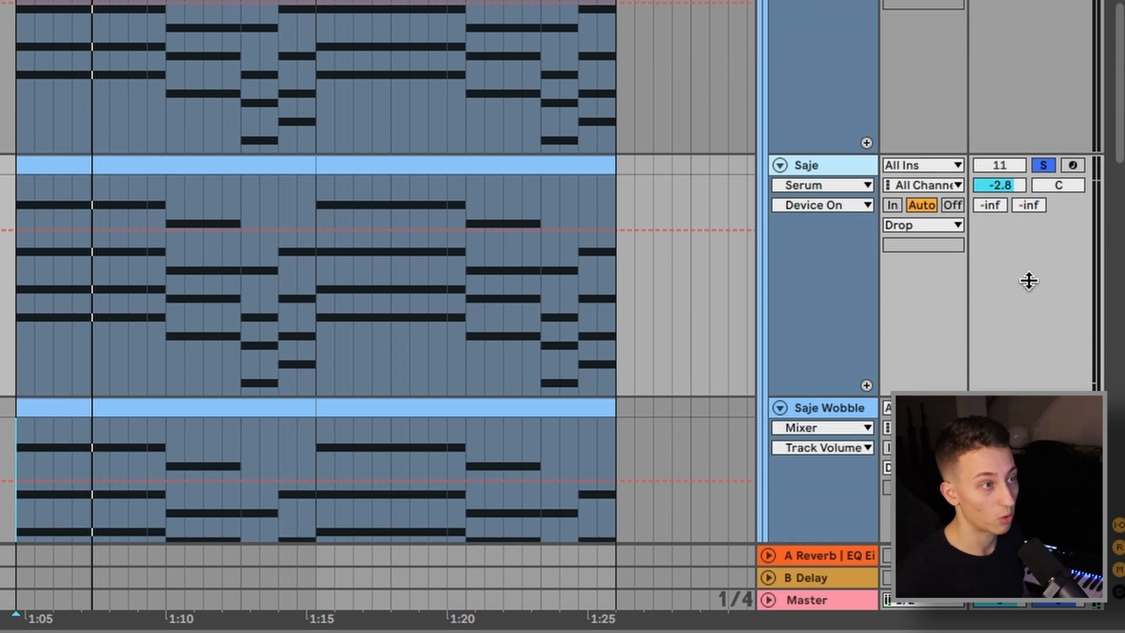
- Play the 10 Serum chord track soloed from the start of the drop, unsolo it, and stop playback
scroll(1028, 279, up, 5)
click(1044, 75)
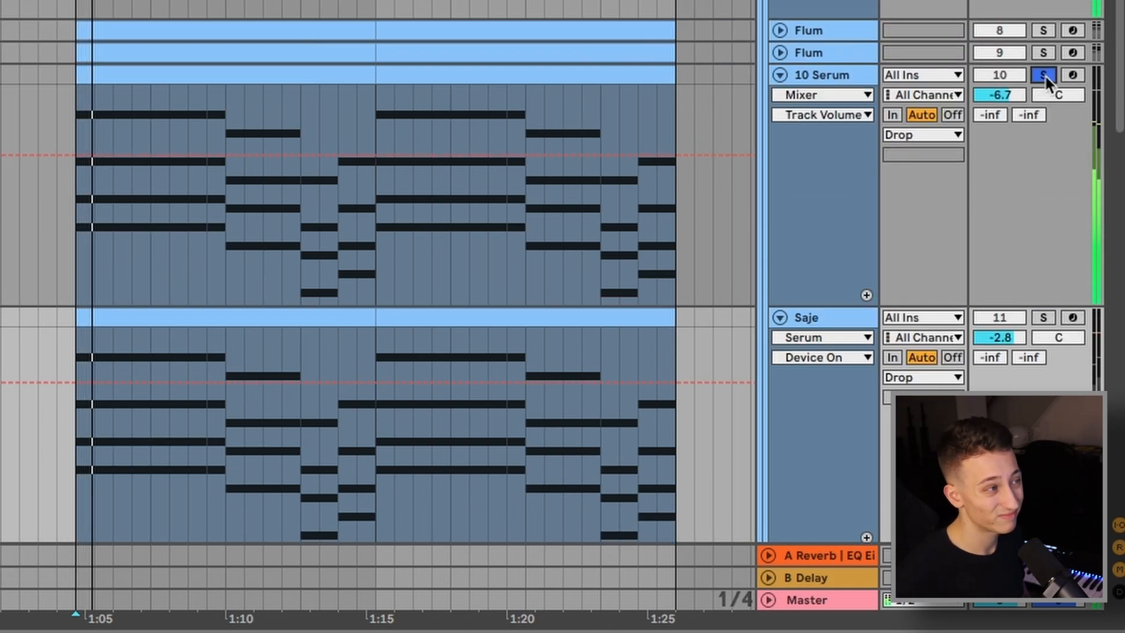
click(1044, 75)
key(space)
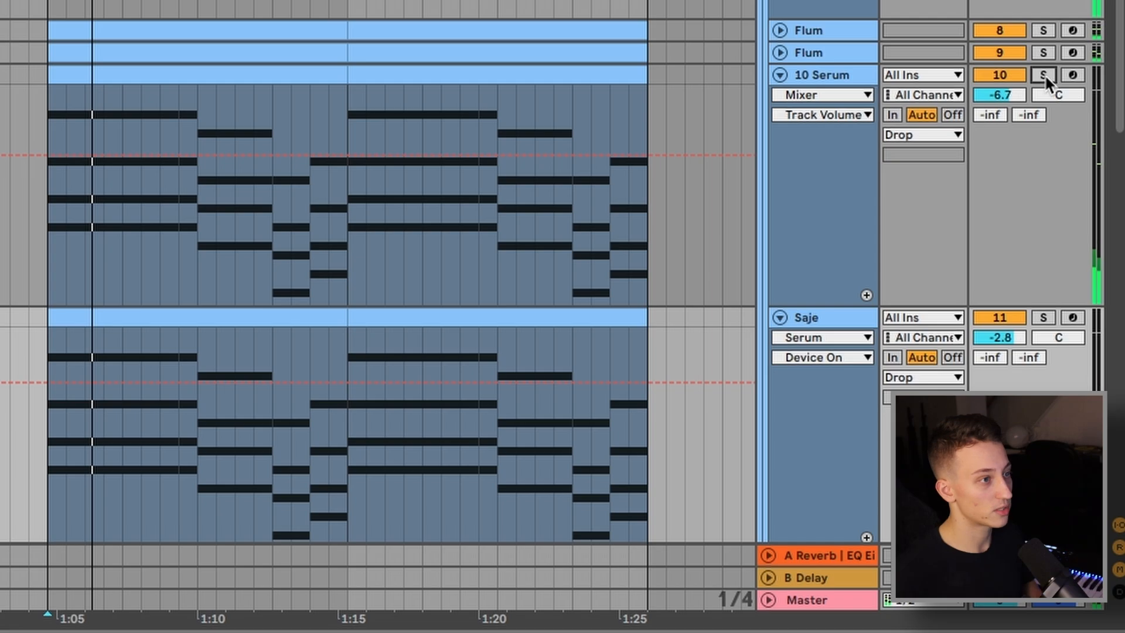
- Examine the Drop group's LFOTool automation lanes, open the LFOTool window to show its curve, and close it
scroll(736, 167, up, 10)
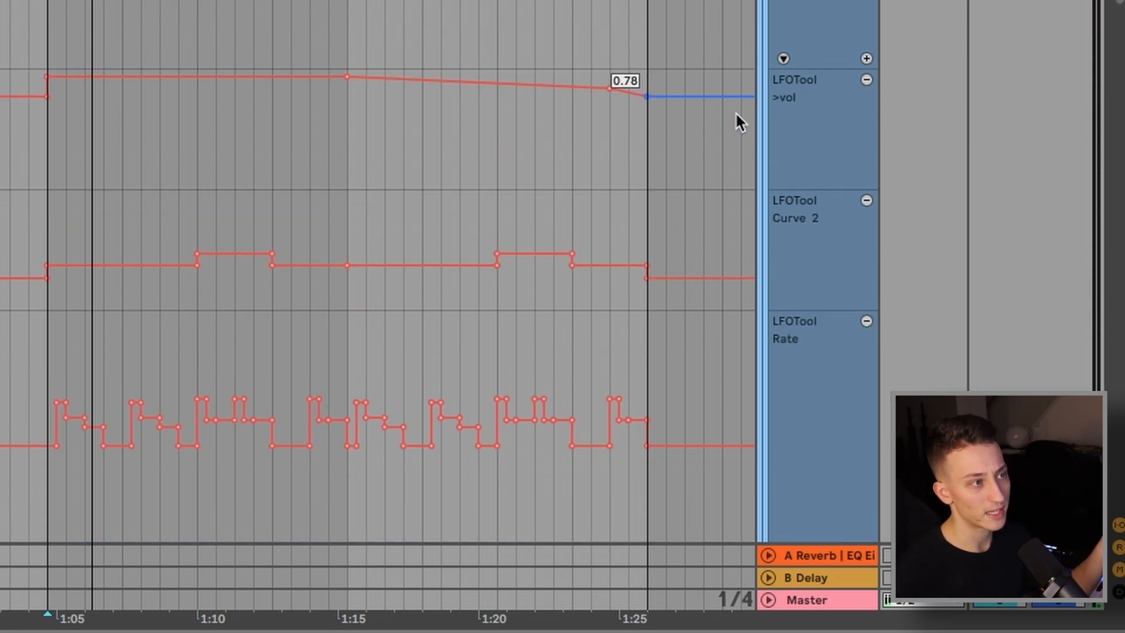
scroll(378, 271, down, 10)
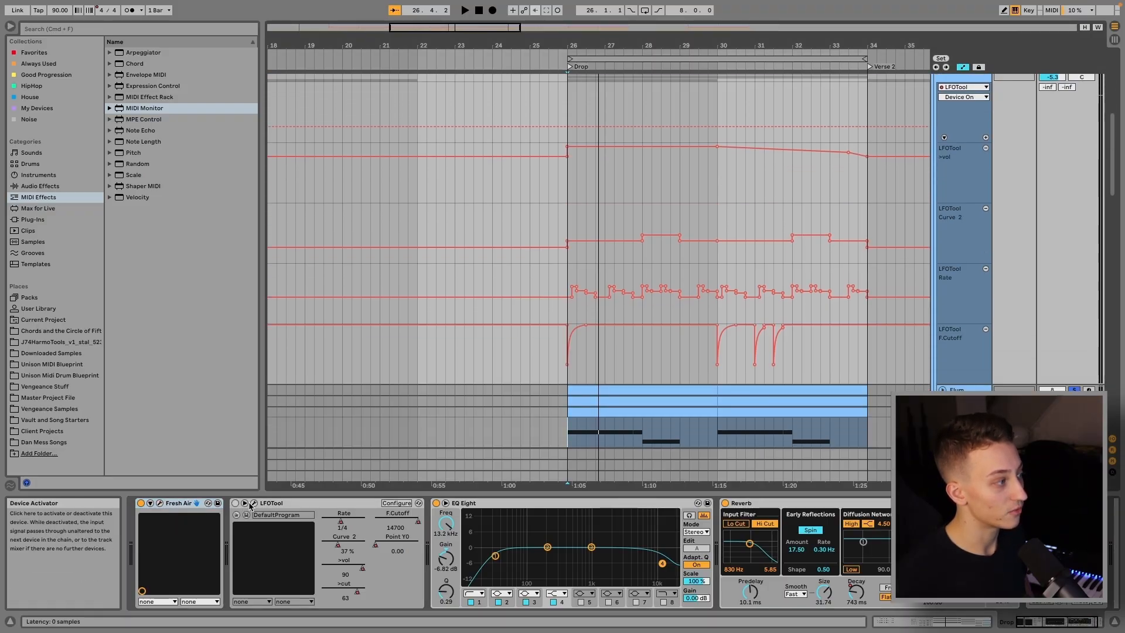
click(254, 503)
drag(371, 158, 396, 218)
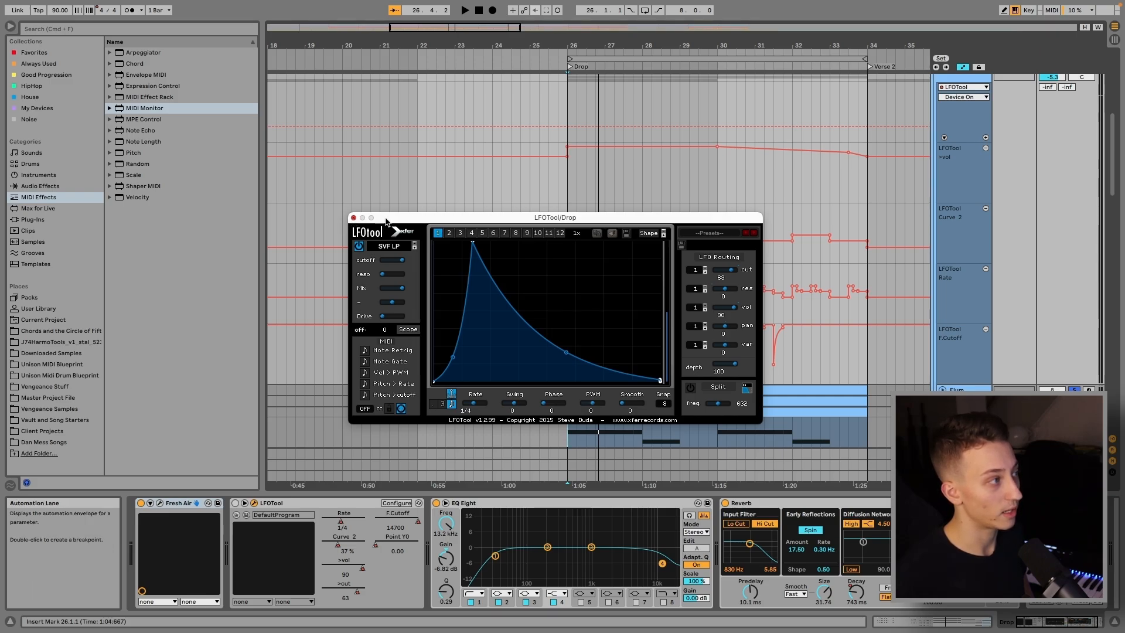
click(353, 218)
- Play the soloed Drop group from bar 26 with LFOTool bypassed, stop, and reactivate the LFOTool device
key(space)
scroll(850, 258, up, 2)
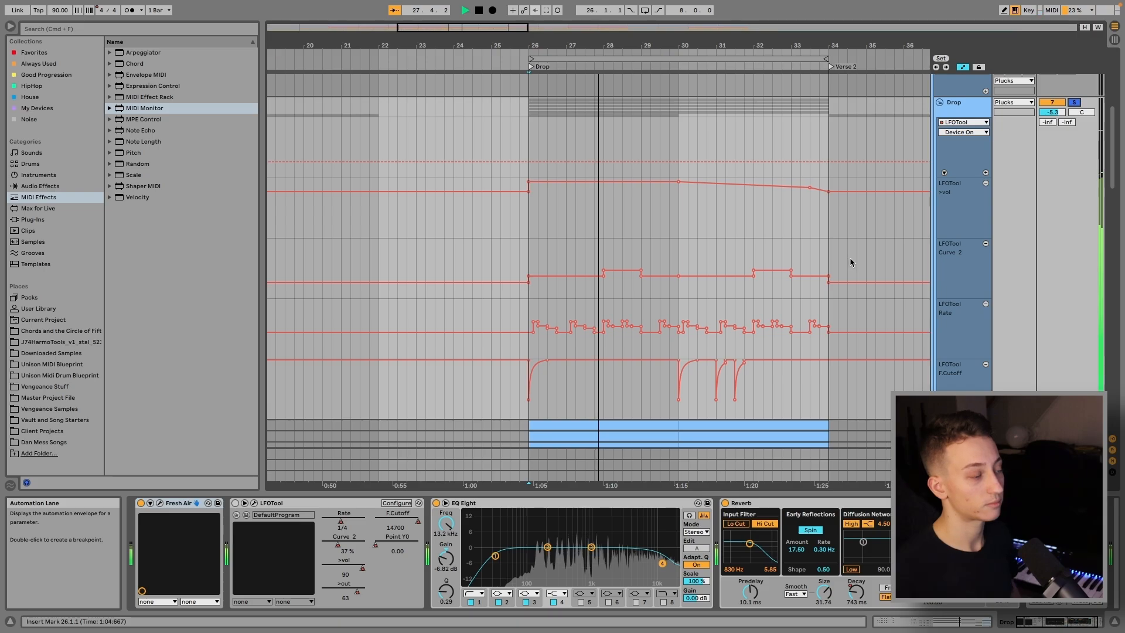
scroll(850, 258, down, 2)
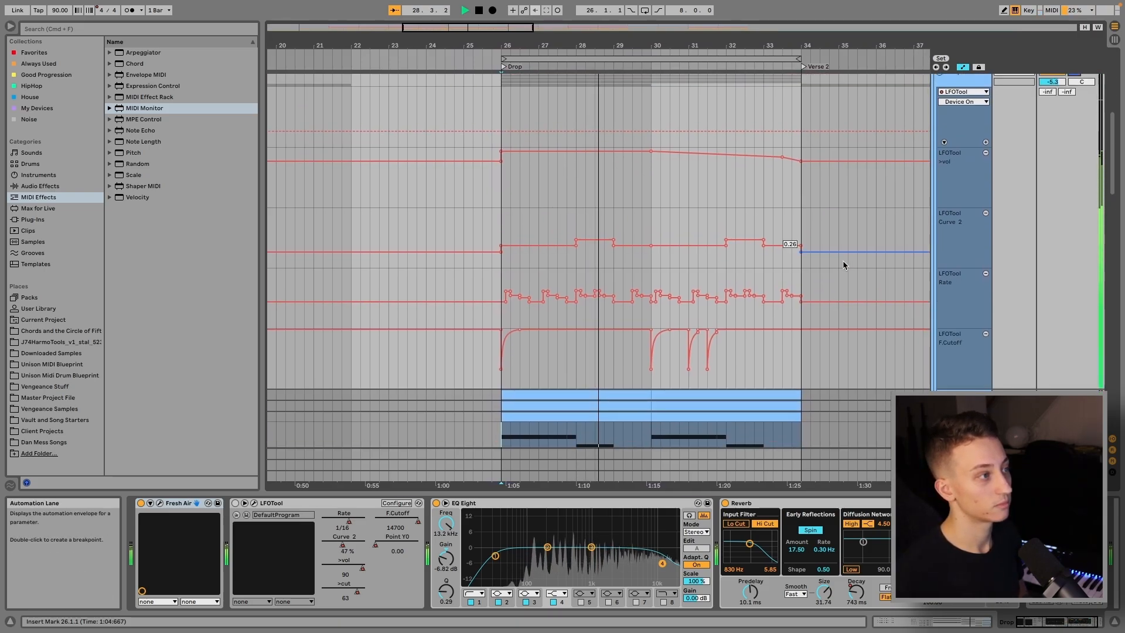
scroll(843, 264, up, 2)
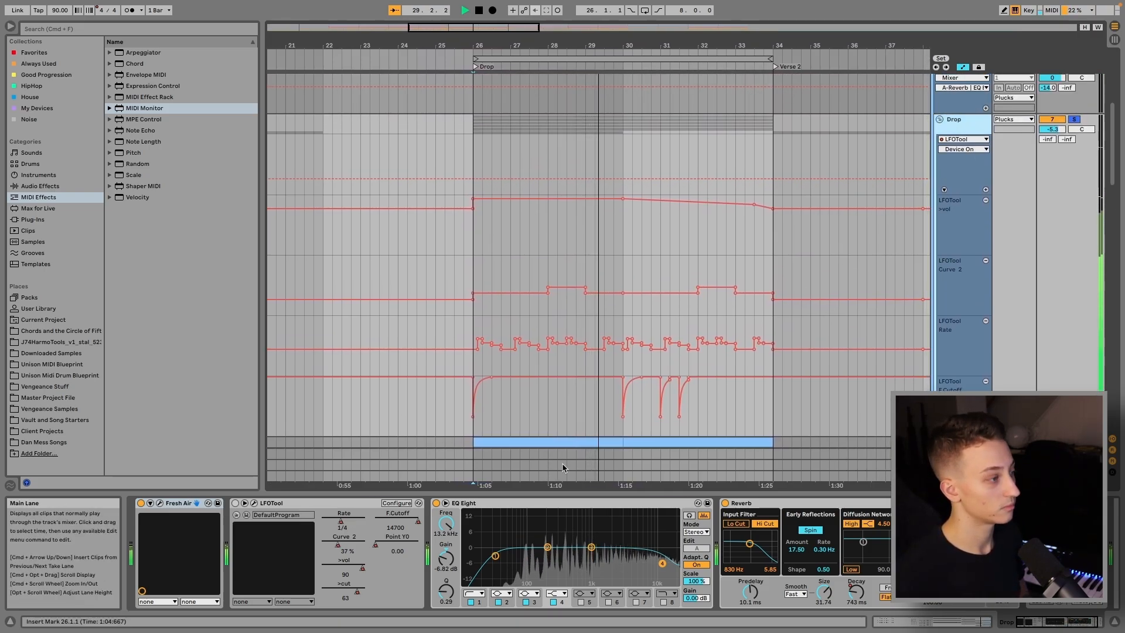
key(space)
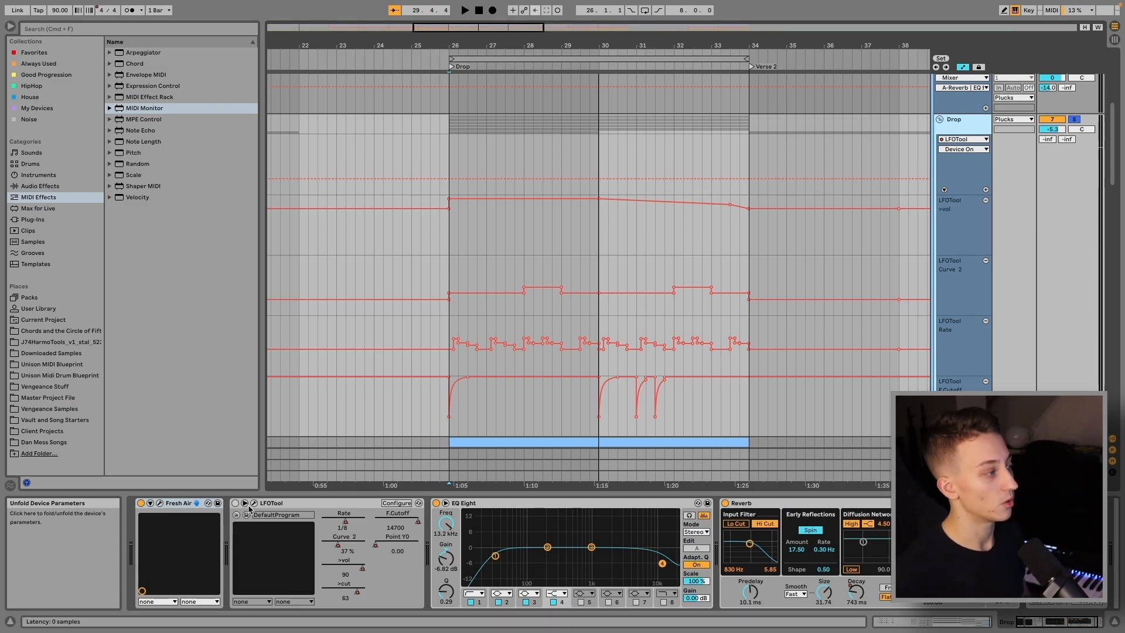
click(235, 504)
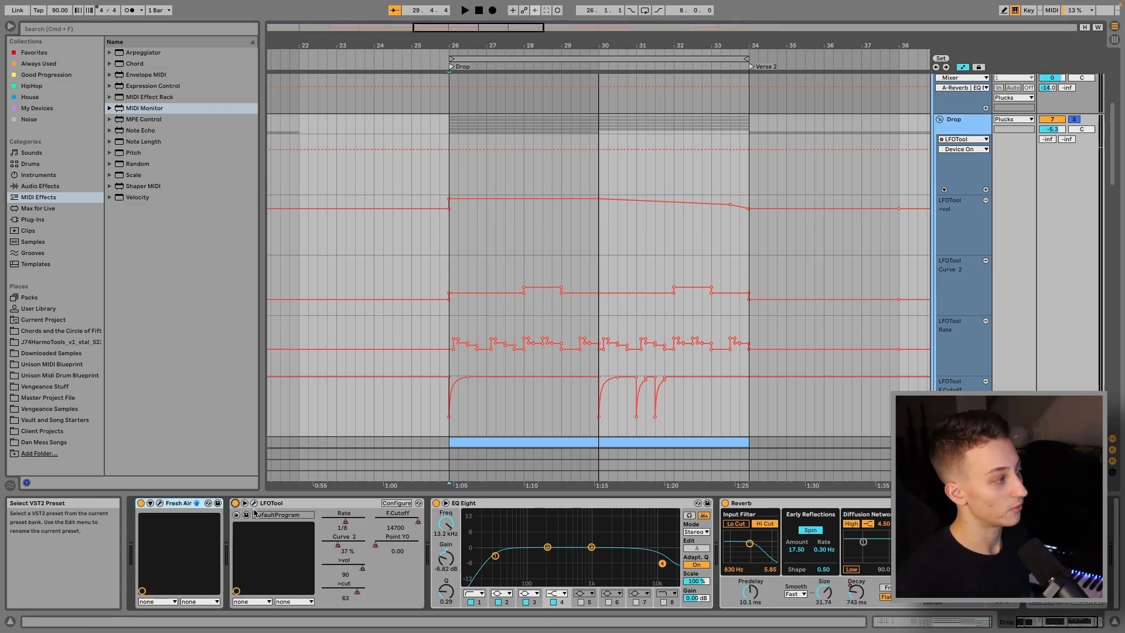
click(263, 505)
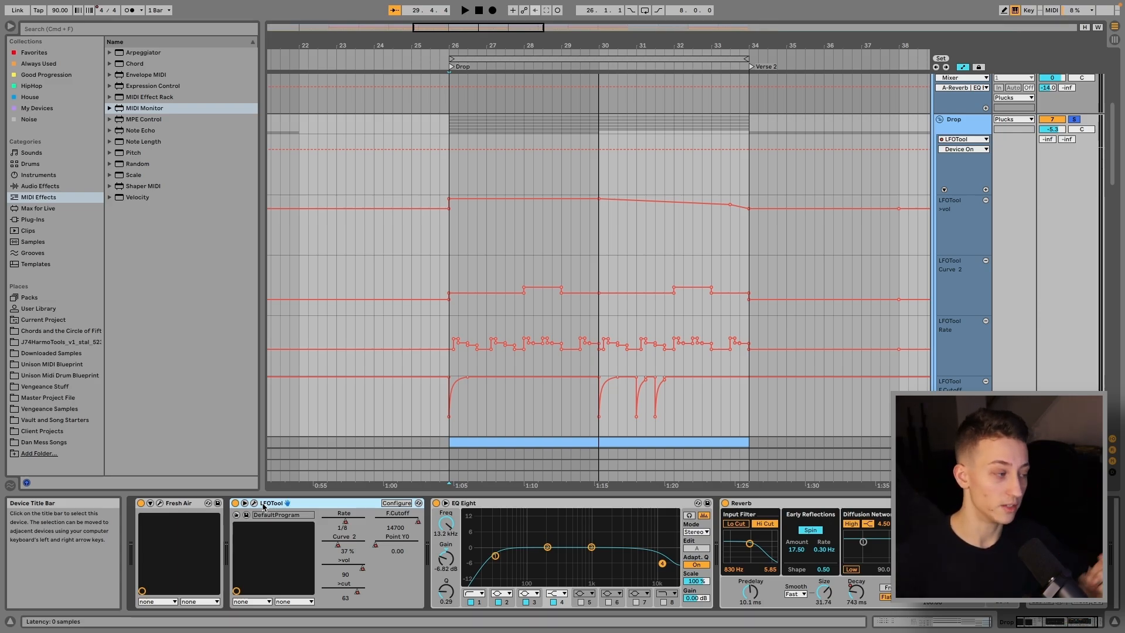
- Select the Drop group's time range from bar 26 to about the end of bar 33 and open its LFOTool window
click(449, 170)
scroll(424, 284, down, 1)
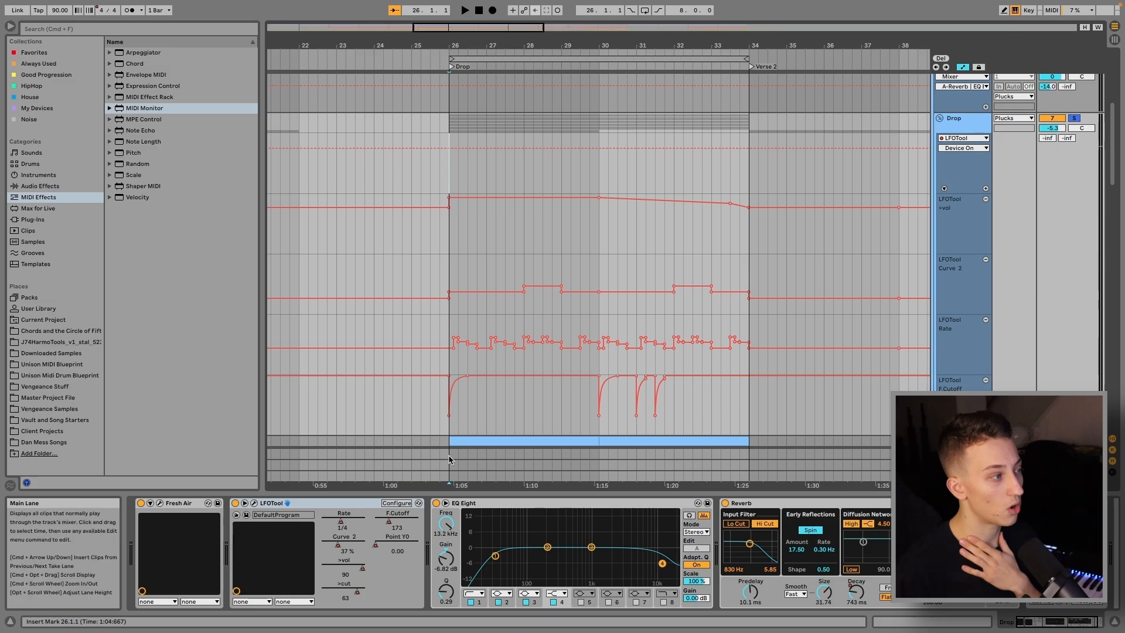
drag(450, 434, 743, 125)
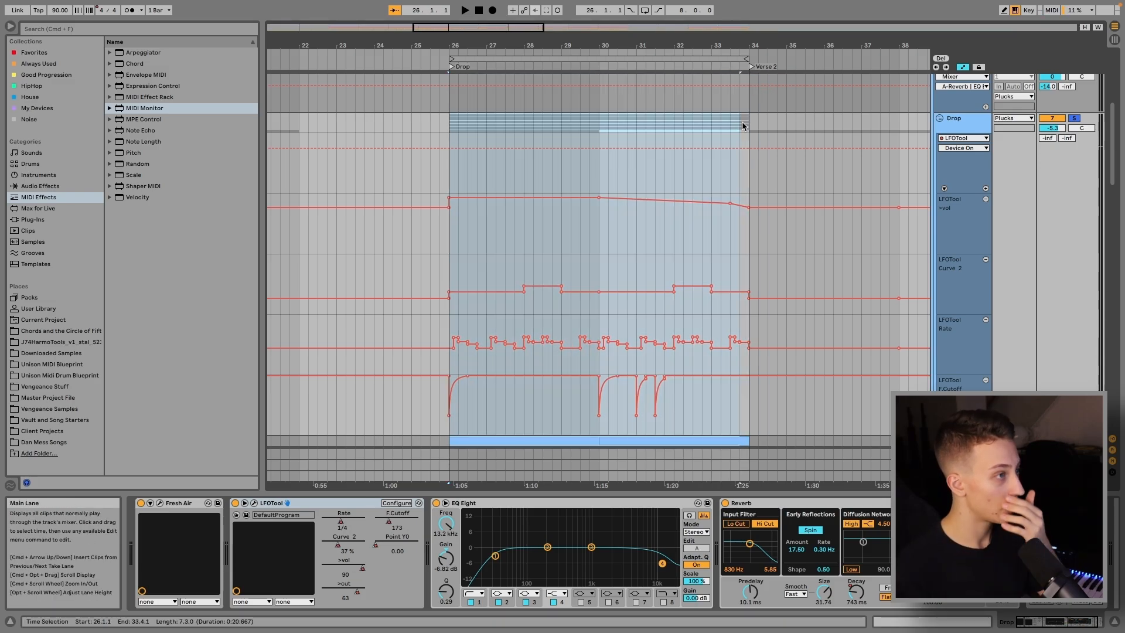
click(722, 126)
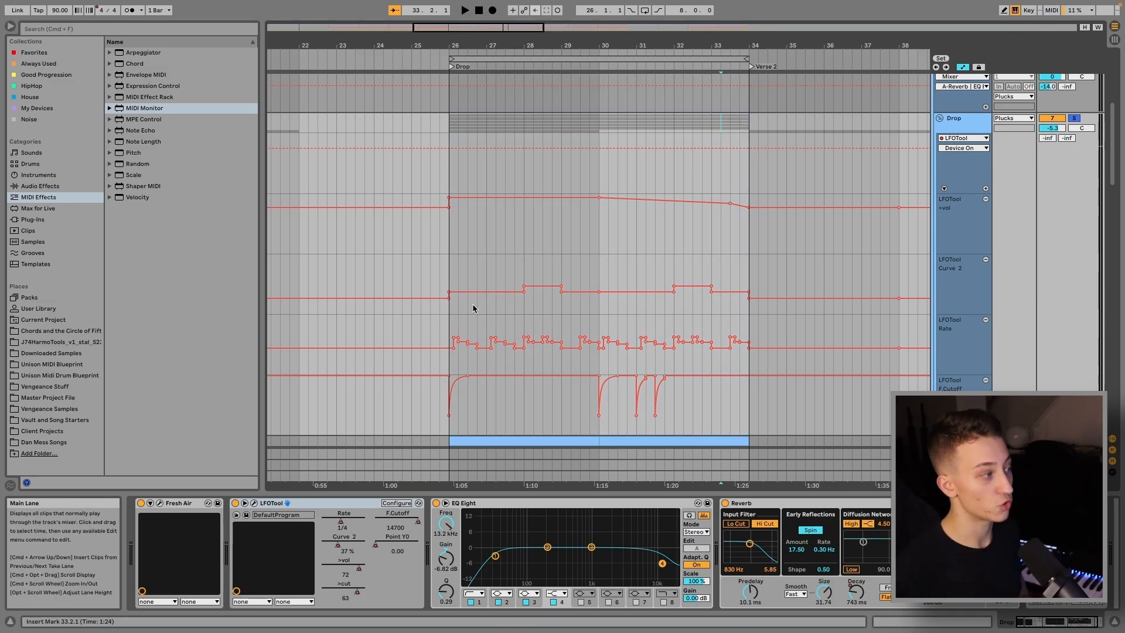
click(254, 504)
click(254, 504)
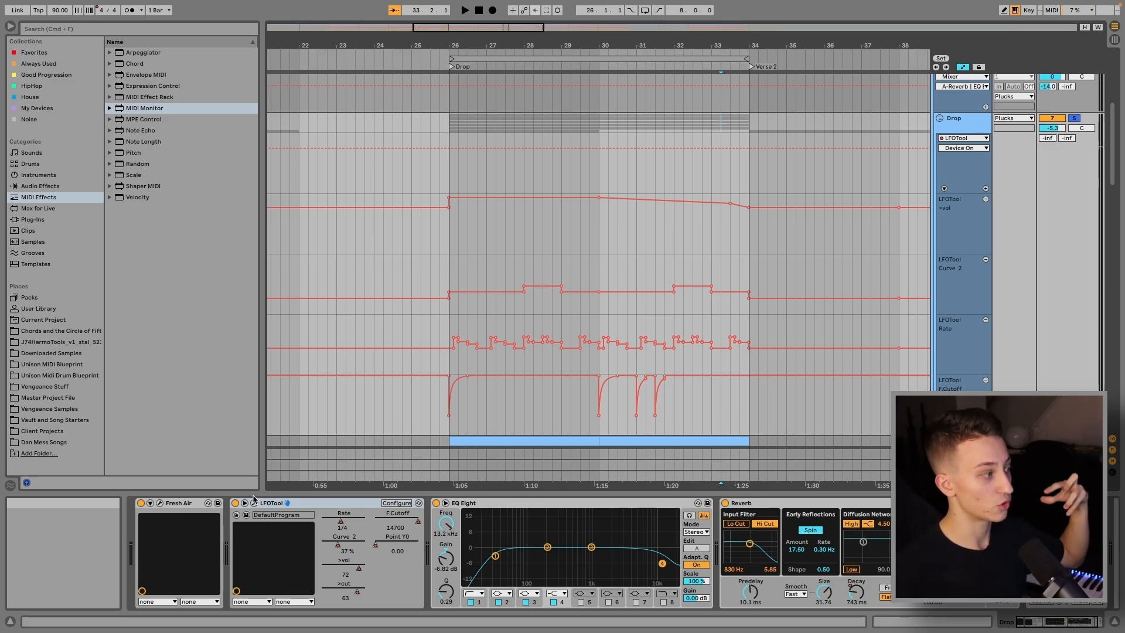
click(254, 504)
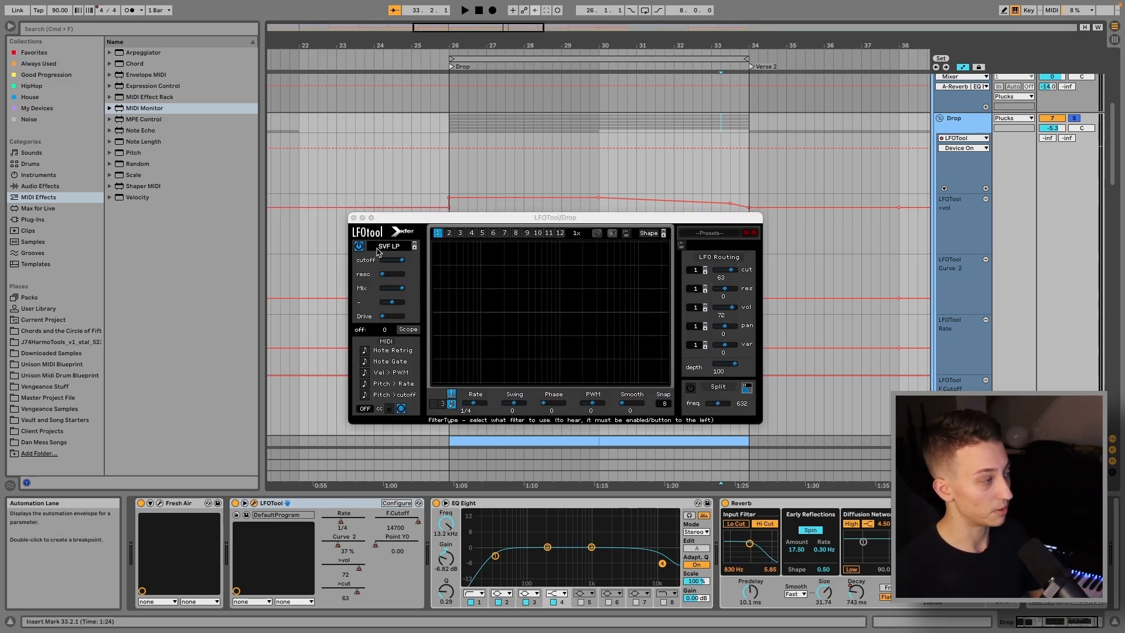
- Select the Drop group's F.Cutoff automation from bar 26 to 34 and play the start of the drop
drag(421, 417, 718, 418)
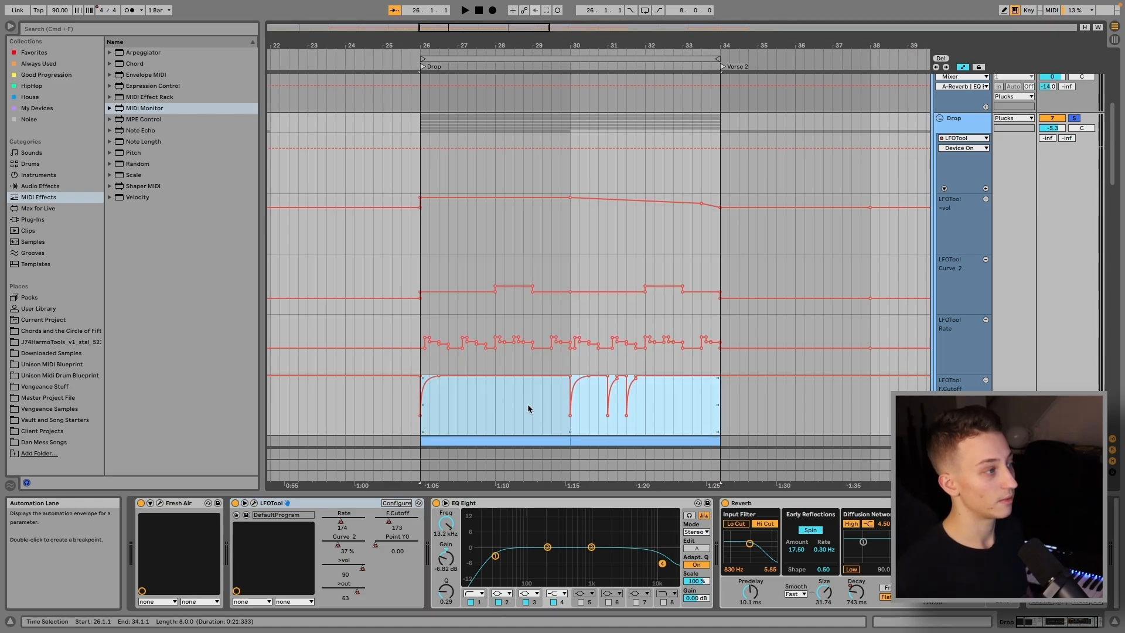
scroll(557, 414, down, 1)
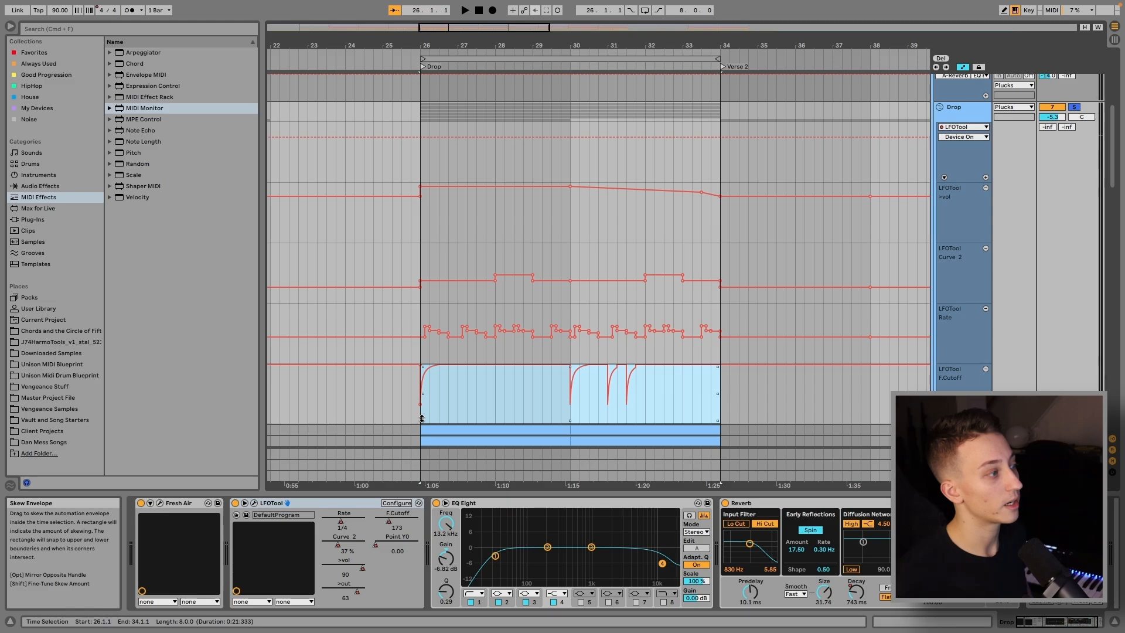
key(space)
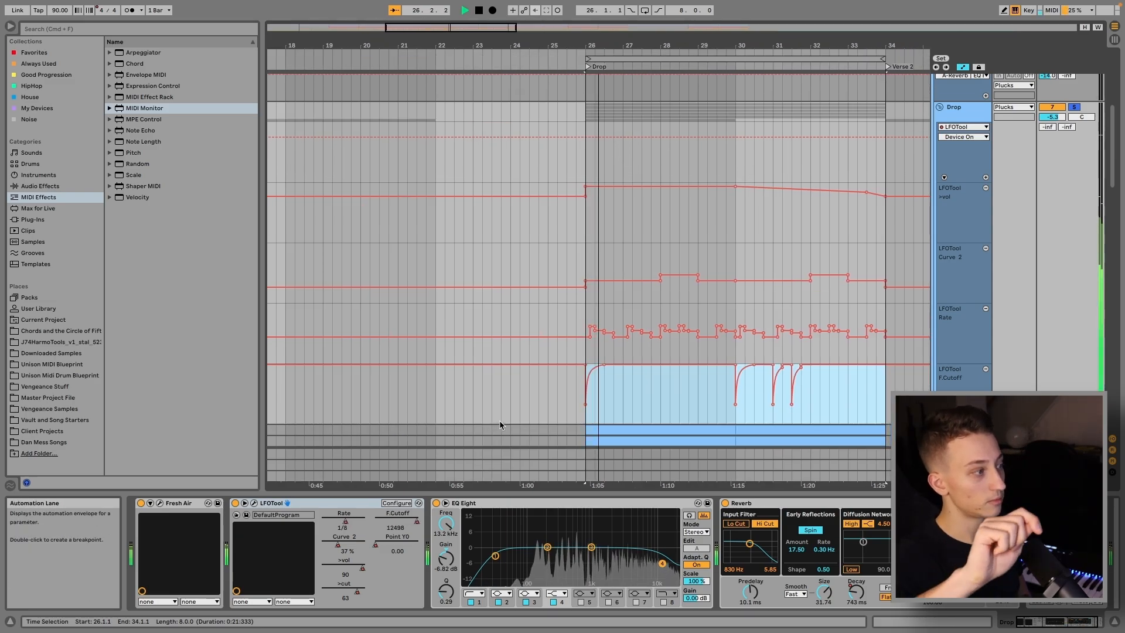
key(space)
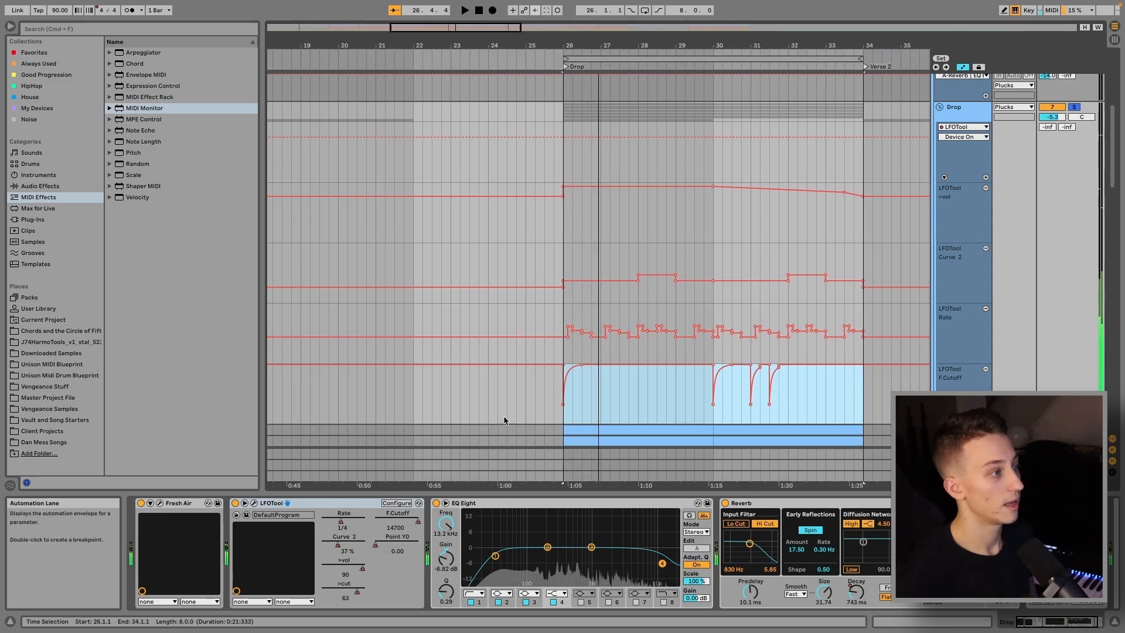
- Enlarge the LFOTool Rate automation lane around the start of the drop and play from bar 28
click(561, 349)
key(plus)
key(plus)
scroll(564, 350, right, 5)
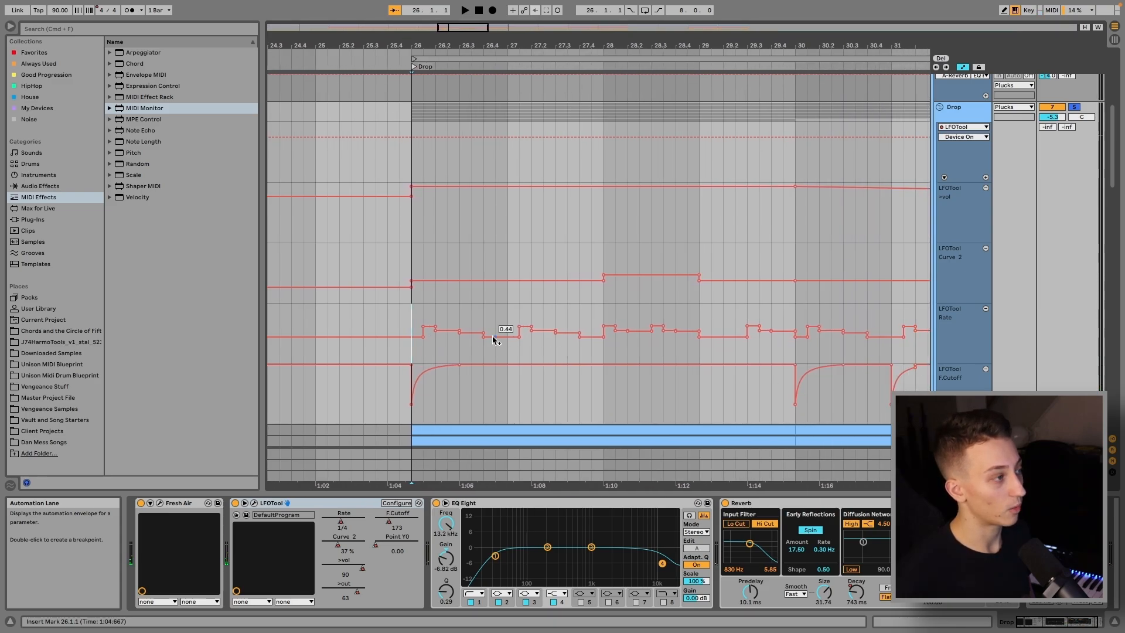
drag(967, 362, 967, 423)
key(space)
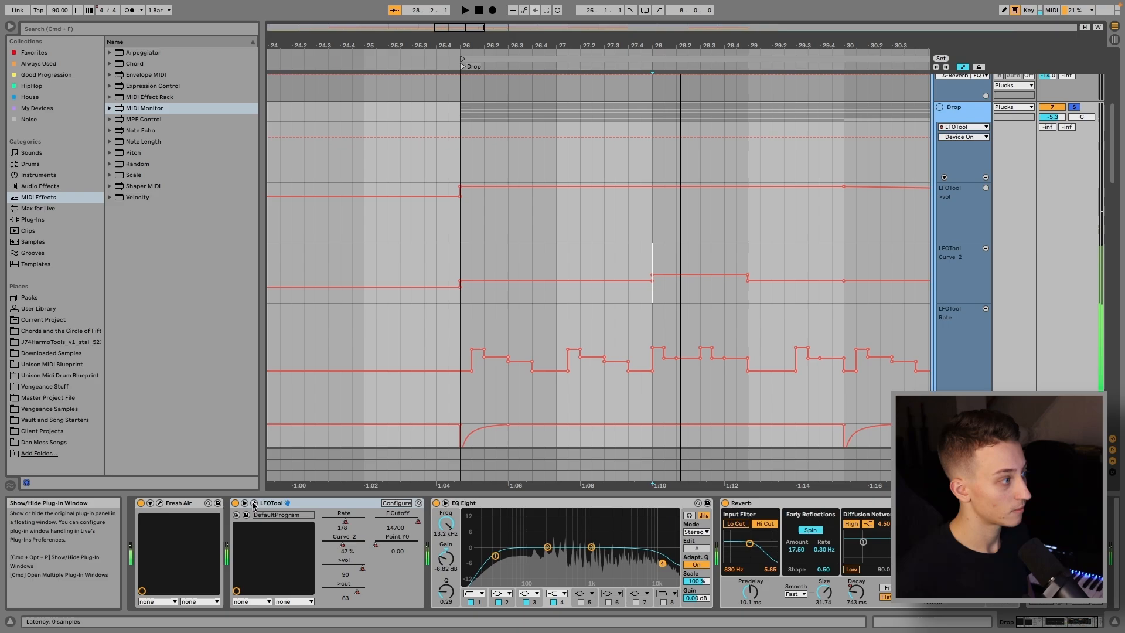
- Open the LFOTool window beside the automation lanes and play across the Curve 2 change at bar 28
click(194, 235)
drag(691, 218, 363, 203)
click(642, 261)
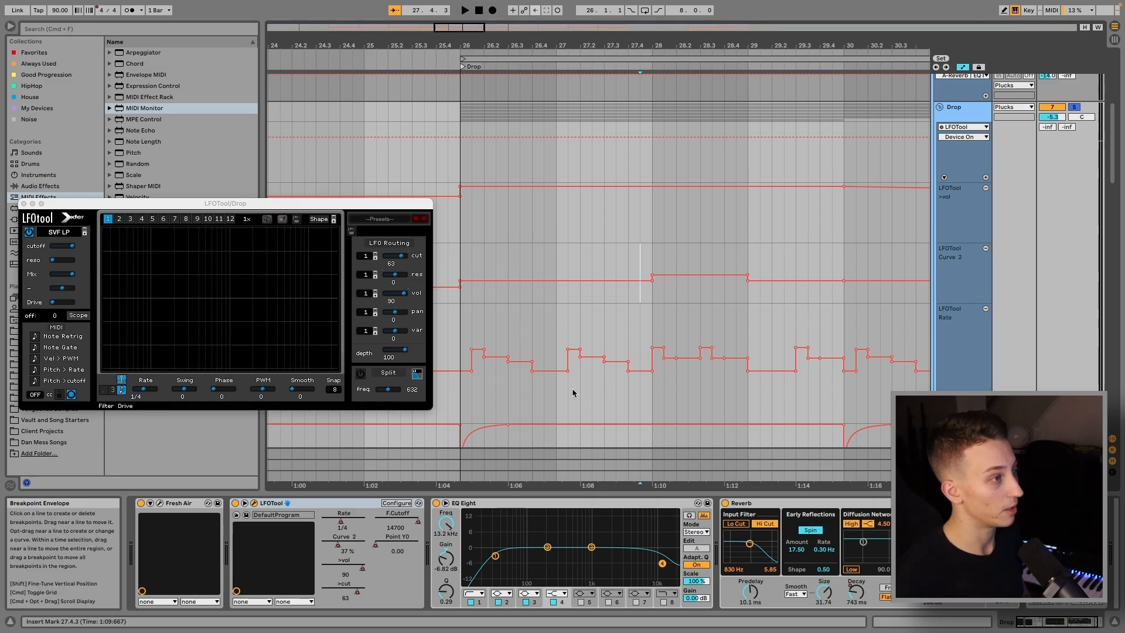
click(625, 265)
key(space)
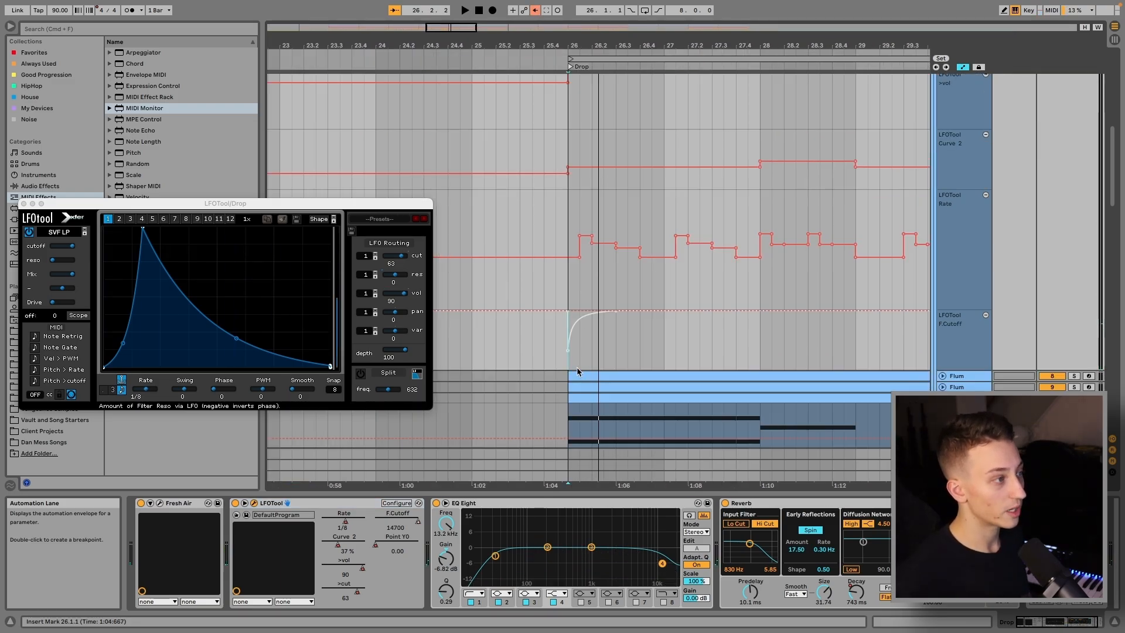
- Play the start of the drop repeatedly to compare the LFOTool curve with its Rate and F.Cutoff automation, and close its window
scroll(577, 367, up, 1)
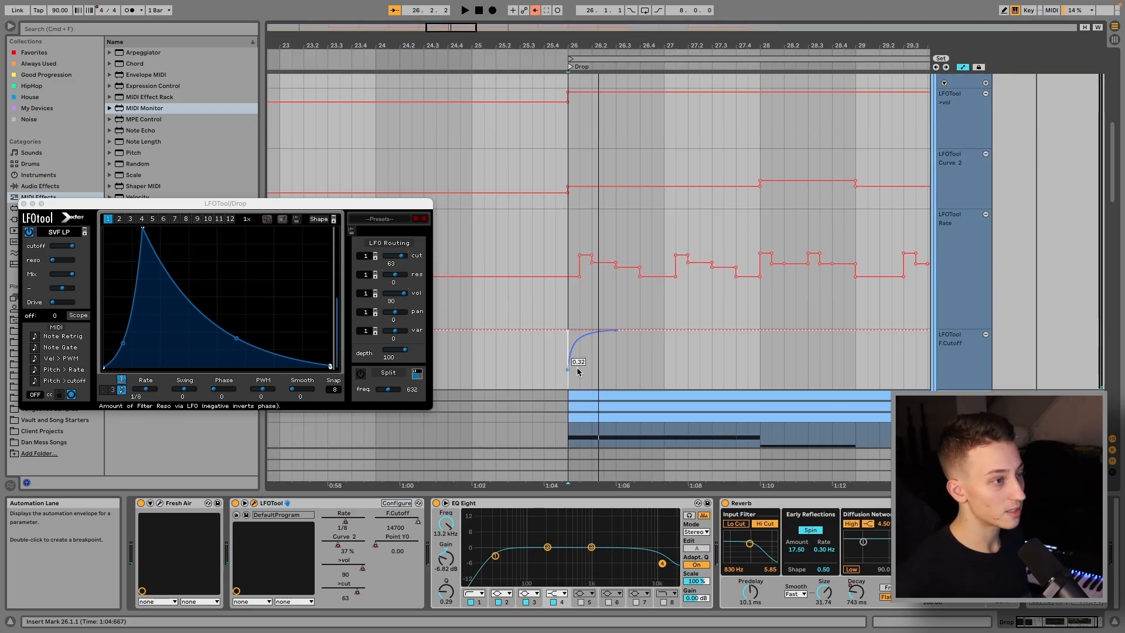
scroll(577, 367, right, 2)
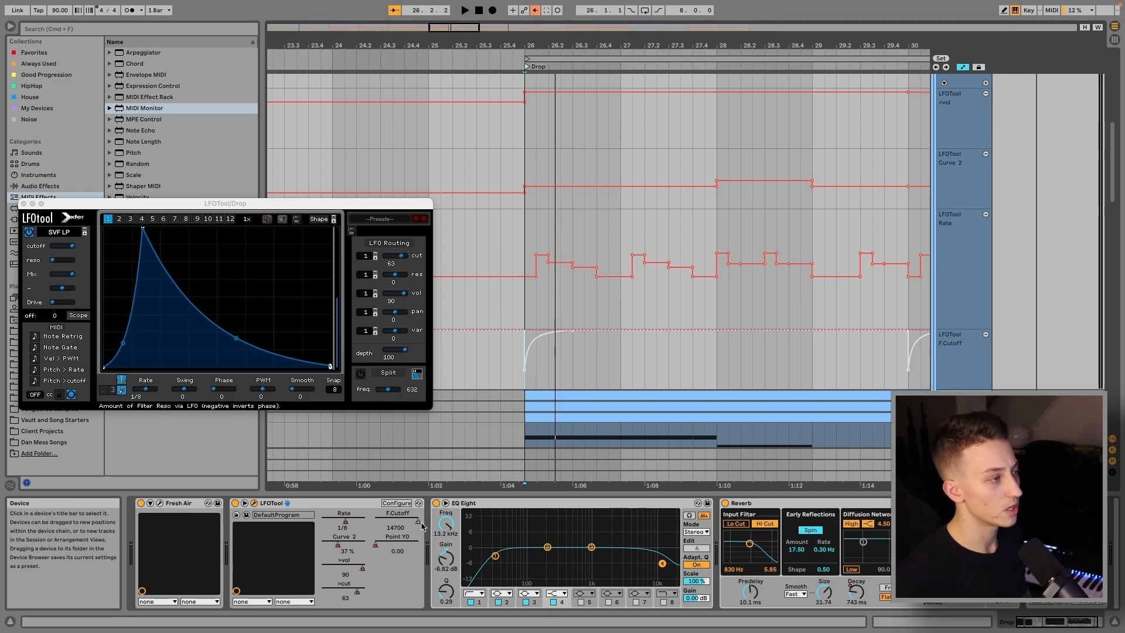
key(space)
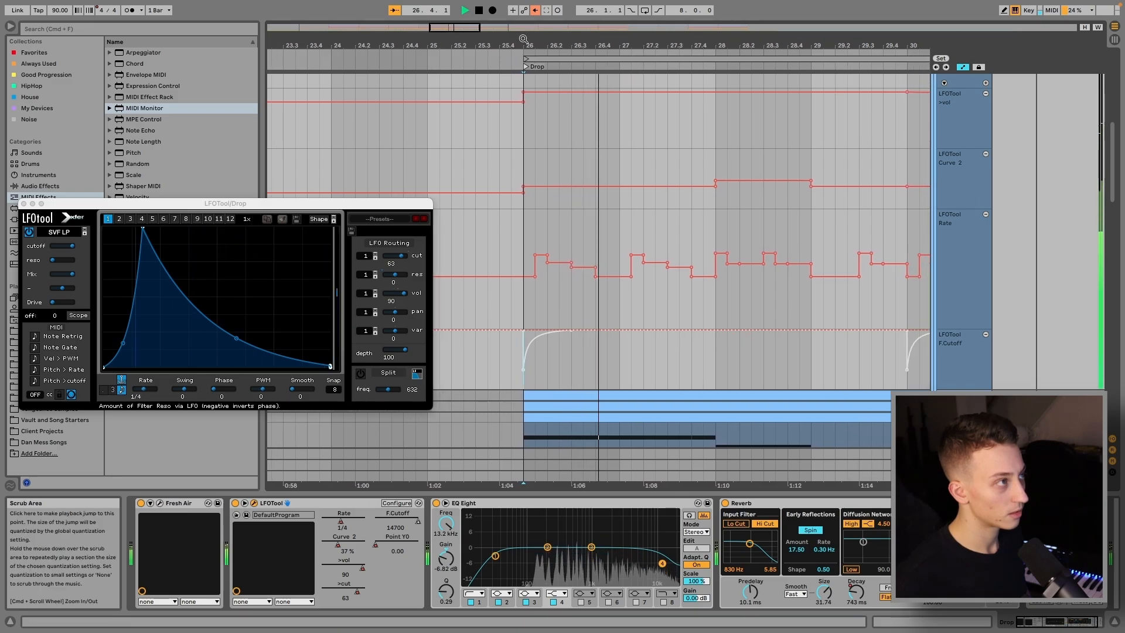
key(space)
key(space)
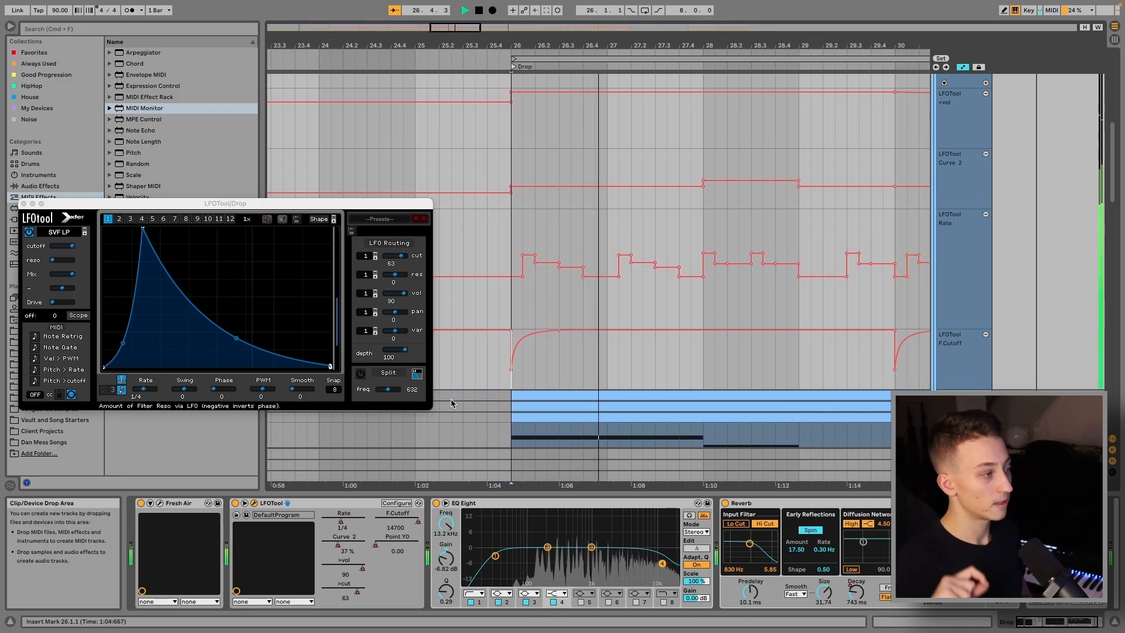
key(space)
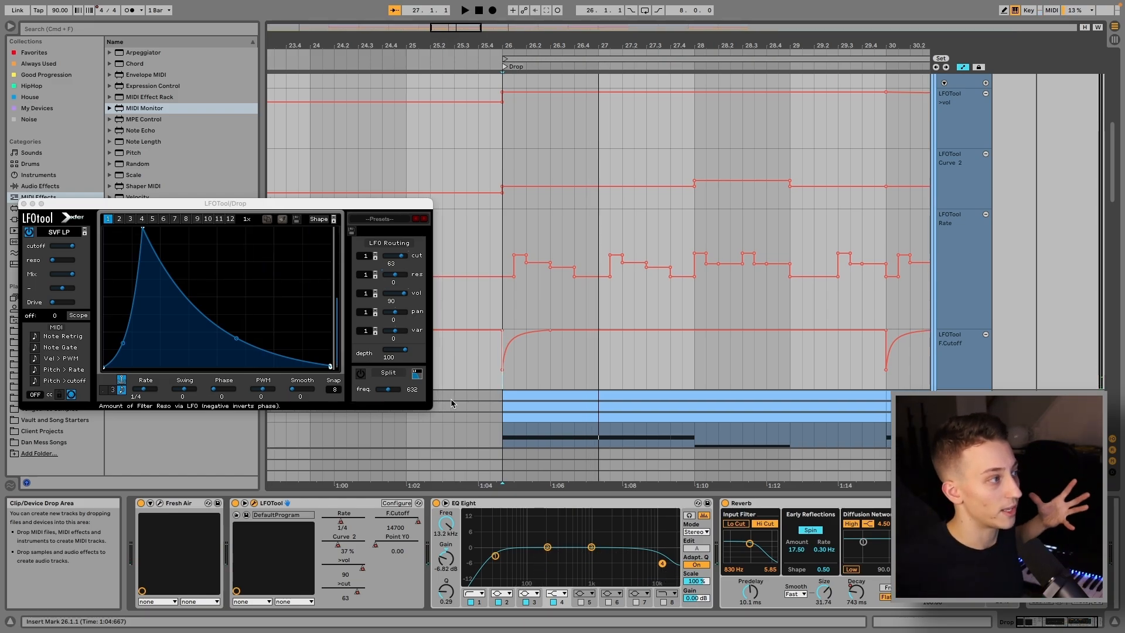
click(24, 203)
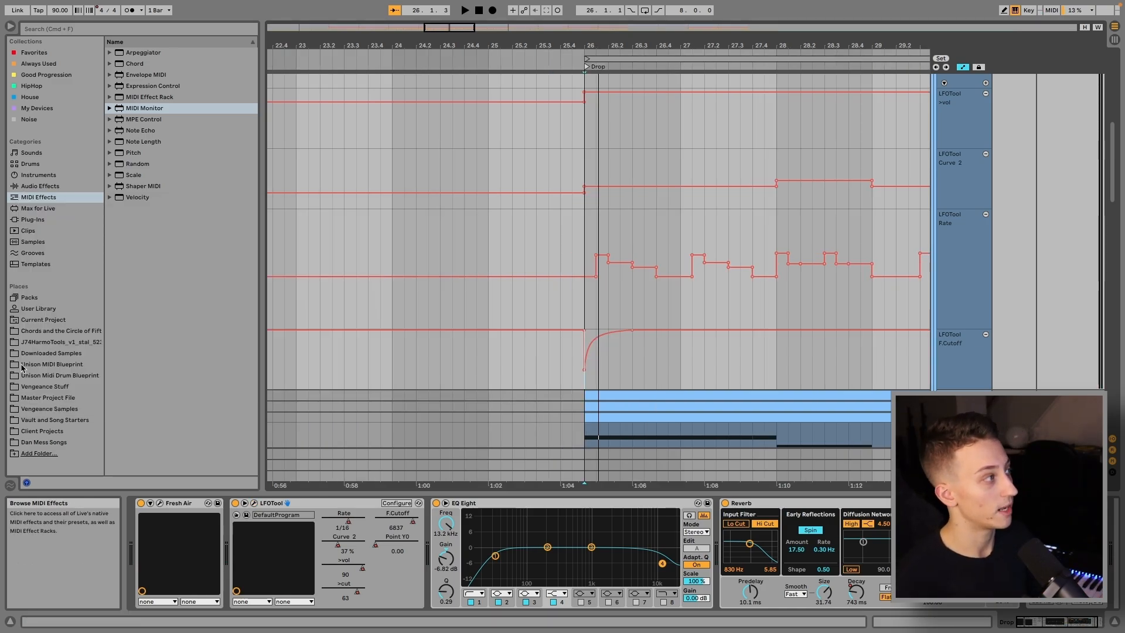
- Add an Auto Filter to the Drop group and set its LFO shape to falling sawtooth
click(36, 186)
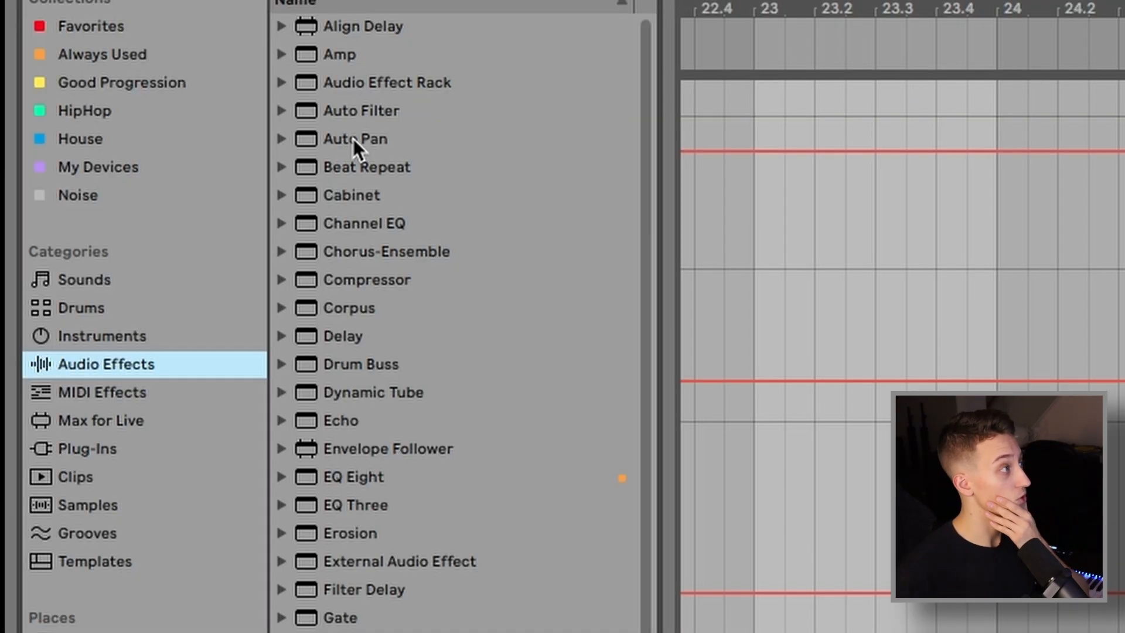
double_click(357, 113)
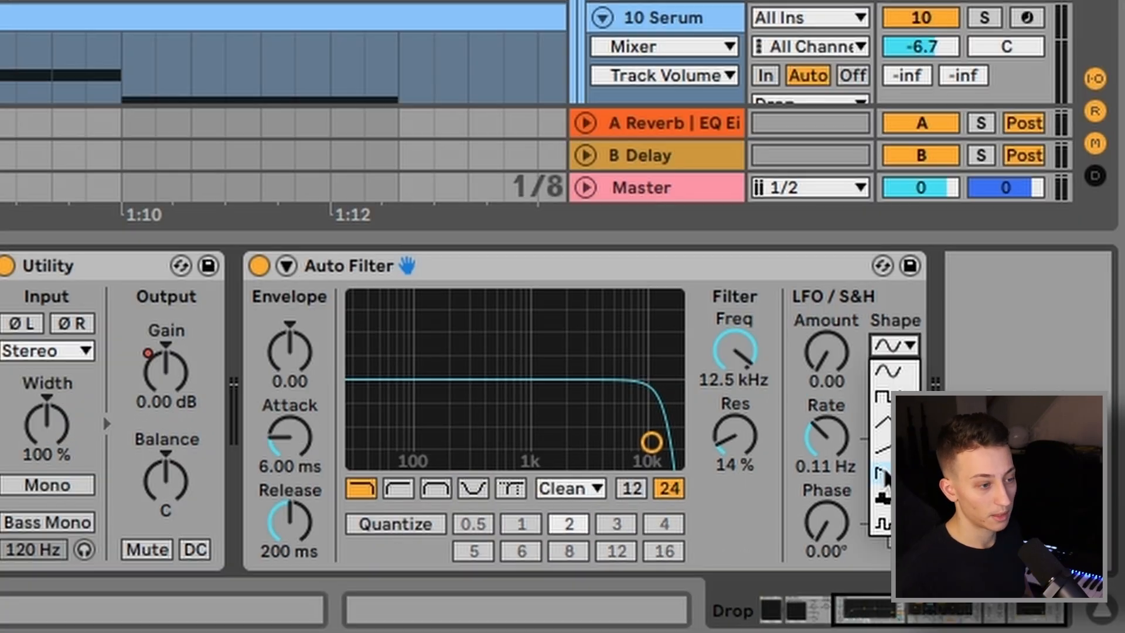
click(880, 472)
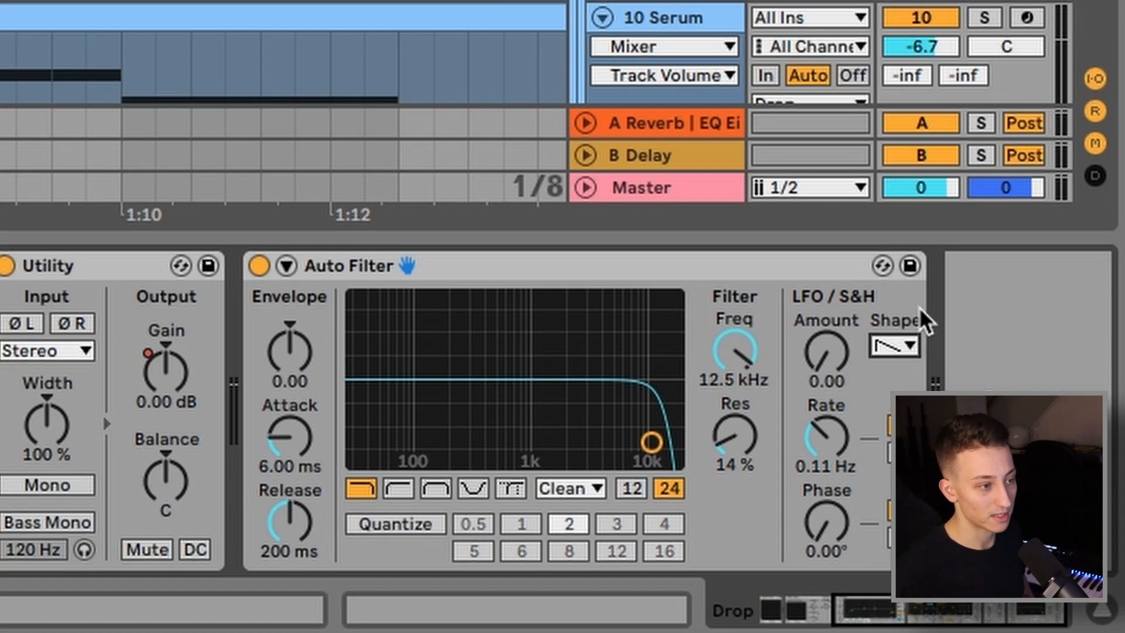
- Set the Auto Filter's LFO amount to 30, its synced rate to 1/16 and the filter frequency to 19.9 kHz
drag(826, 352, 826, 333)
drag(740, 351, 739, 386)
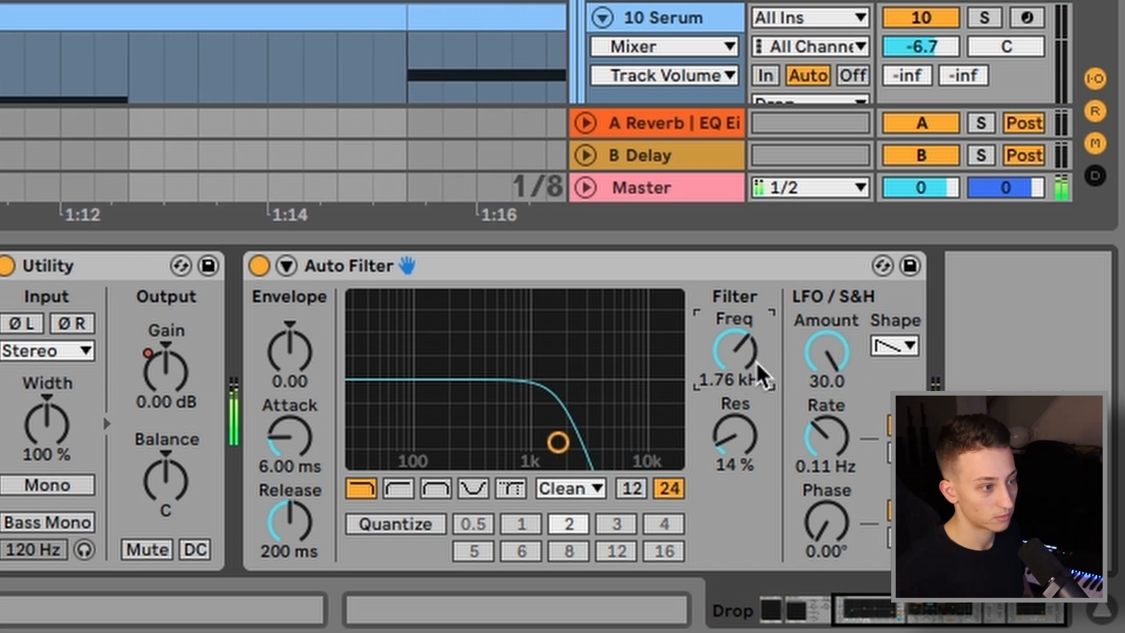
click(888, 453)
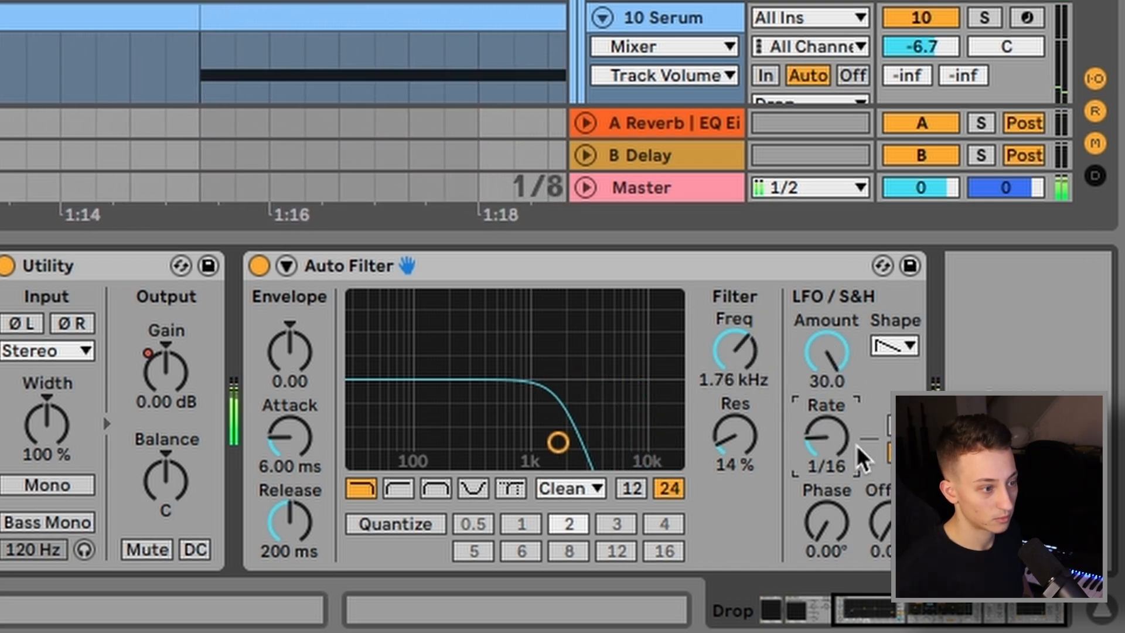
drag(558, 443, 674, 448)
- Delete the Auto Filter from the Drop group and play the drop without it
click(413, 266)
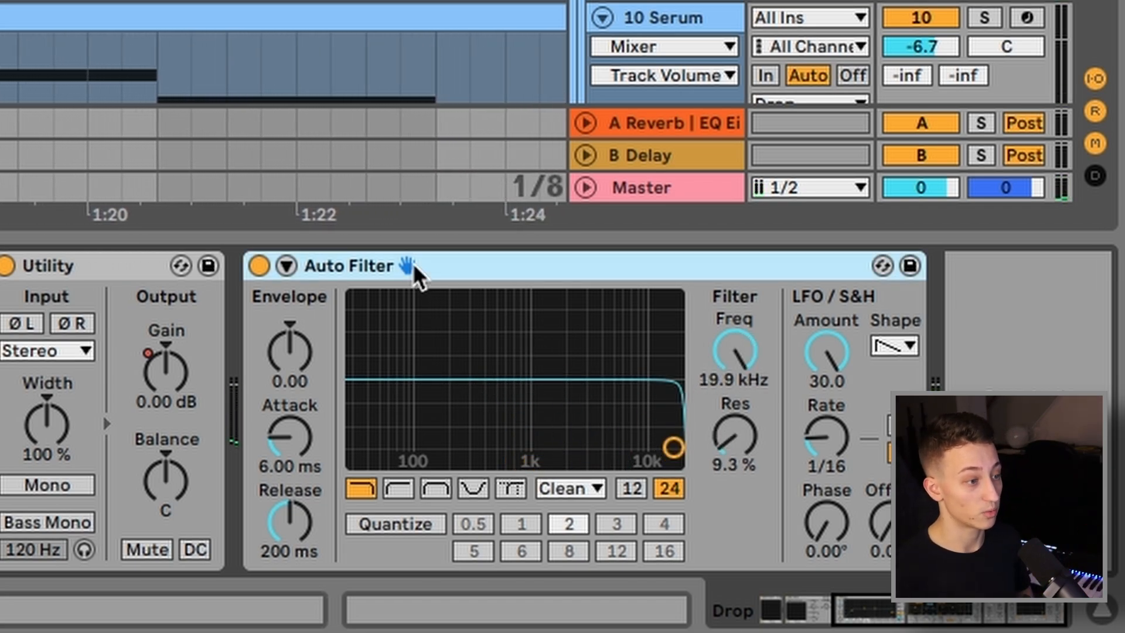
mouse_move(825, 387)
mouse_down()
mouse_move(825, 433)
mouse_move(825, 381)
mouse_up()
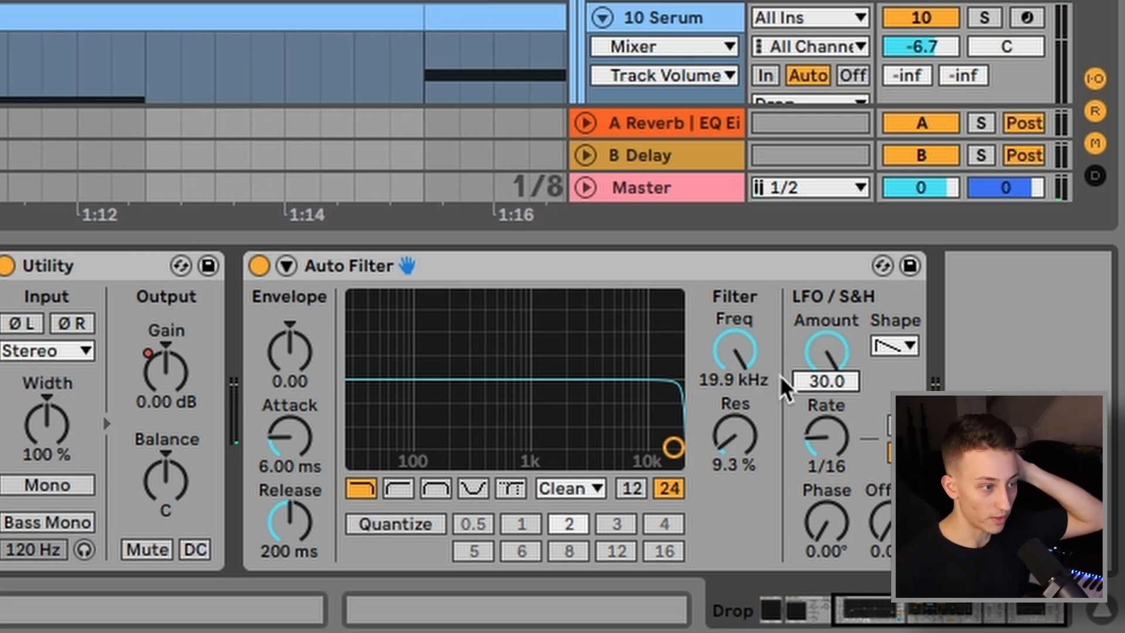
drag(824, 366, 823, 372)
click(785, 268)
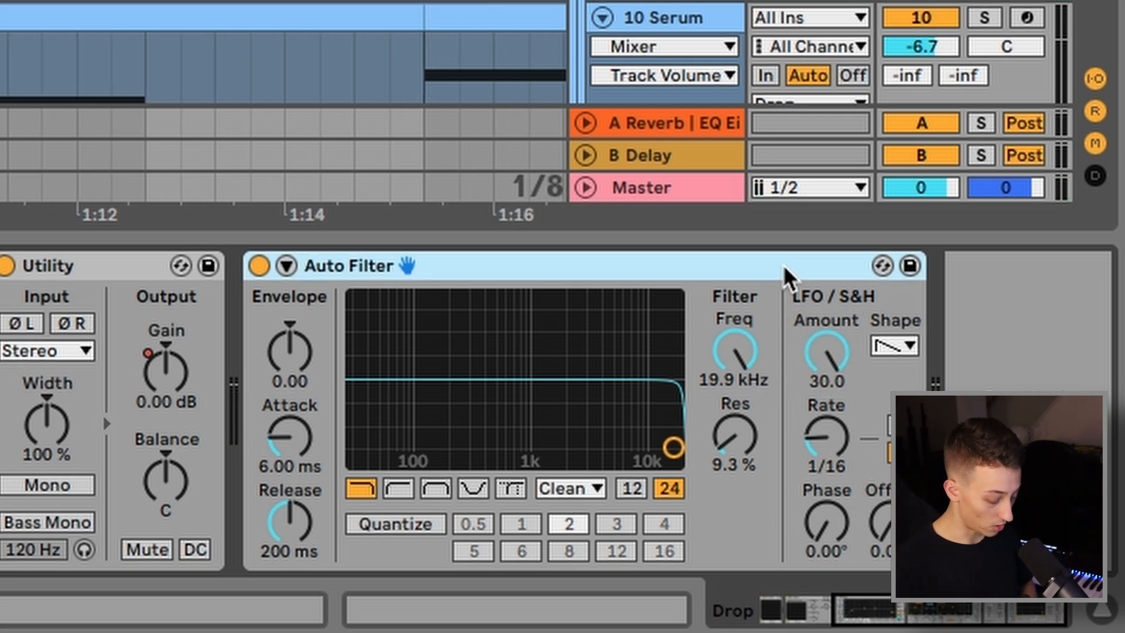
key(Delete)
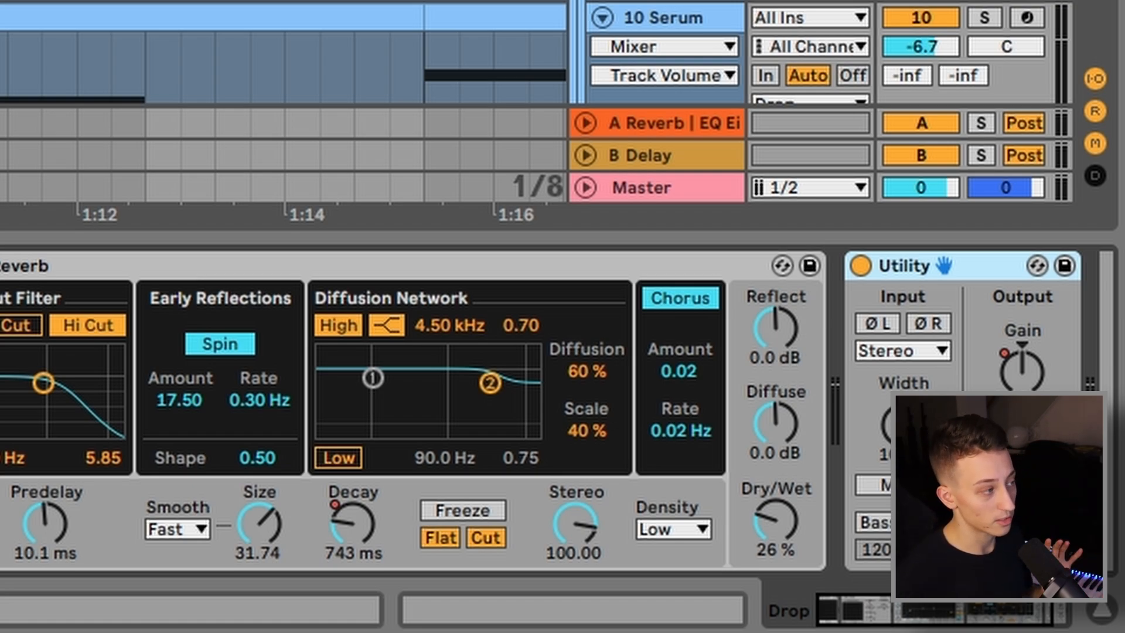
key(space)
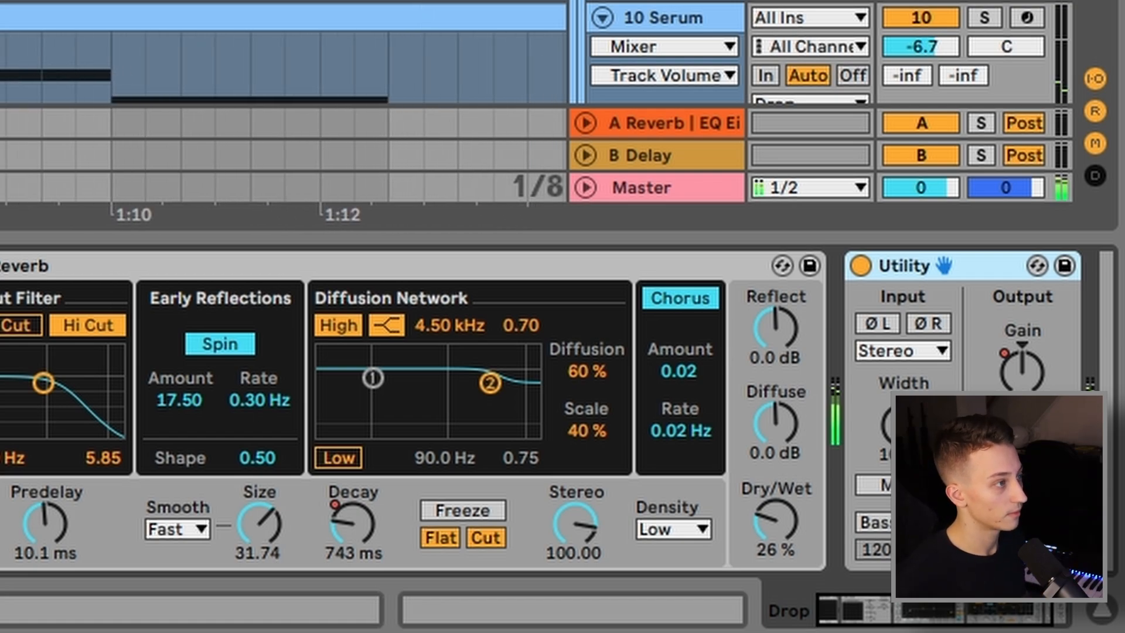
- Solo the 25 SCVNGR vocal chop track in the Leads group and play it from bar 26
scroll(284, 111, down, 3)
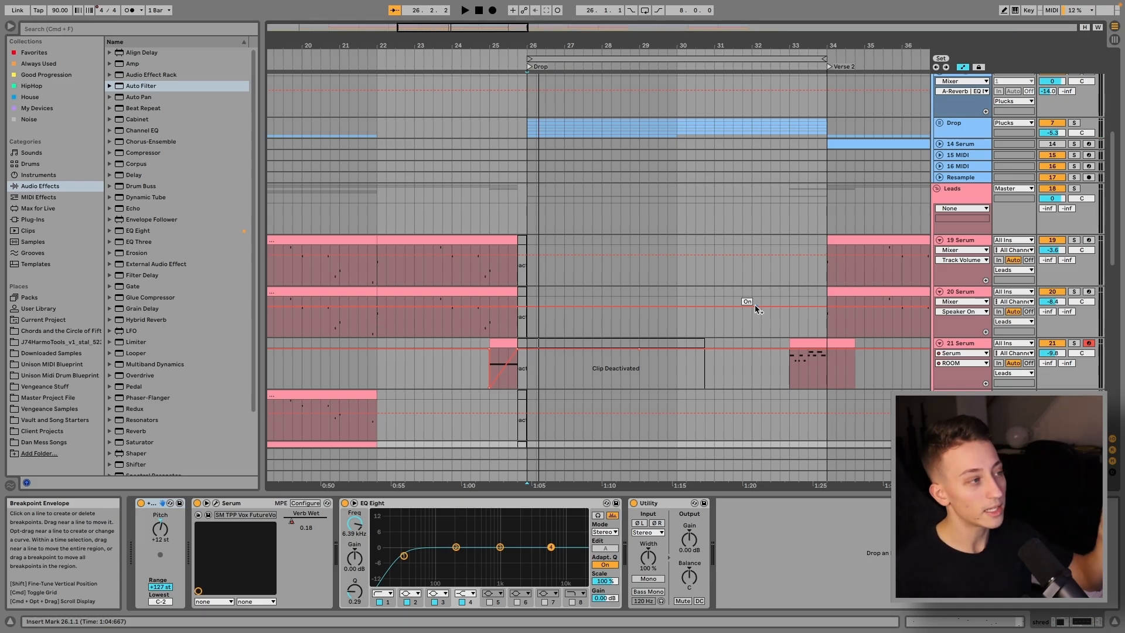
scroll(756, 306, down, 10)
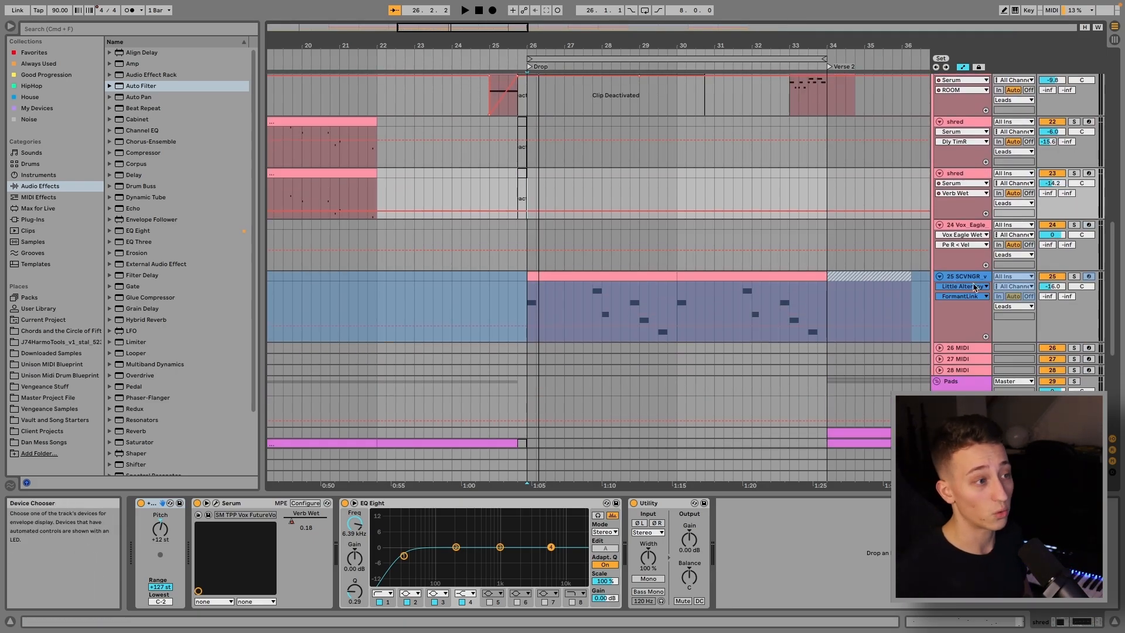
click(973, 280)
click(1074, 278)
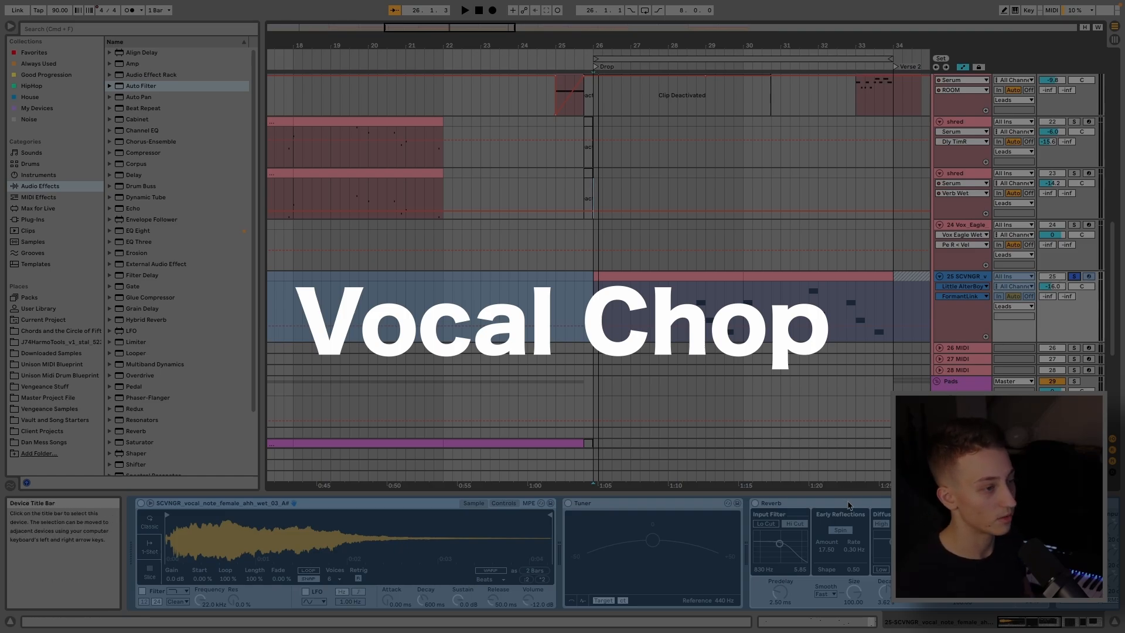
key(space)
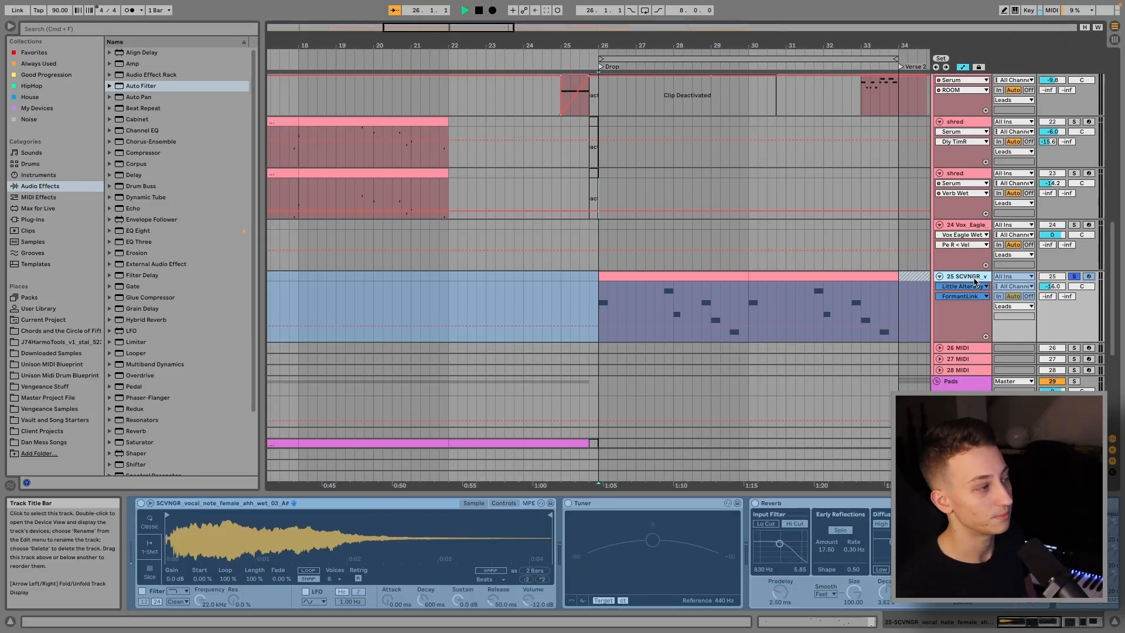
- Unfreeze the 25 SCVNGR vocal chop track
right_click(966, 278)
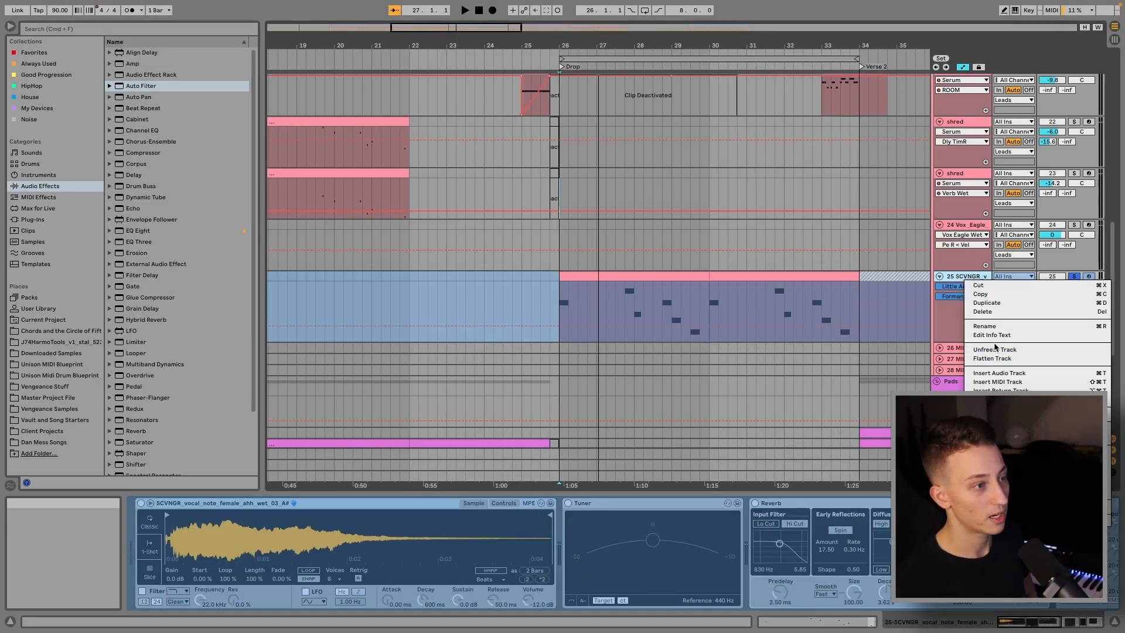
key(Escape)
right_click(957, 276)
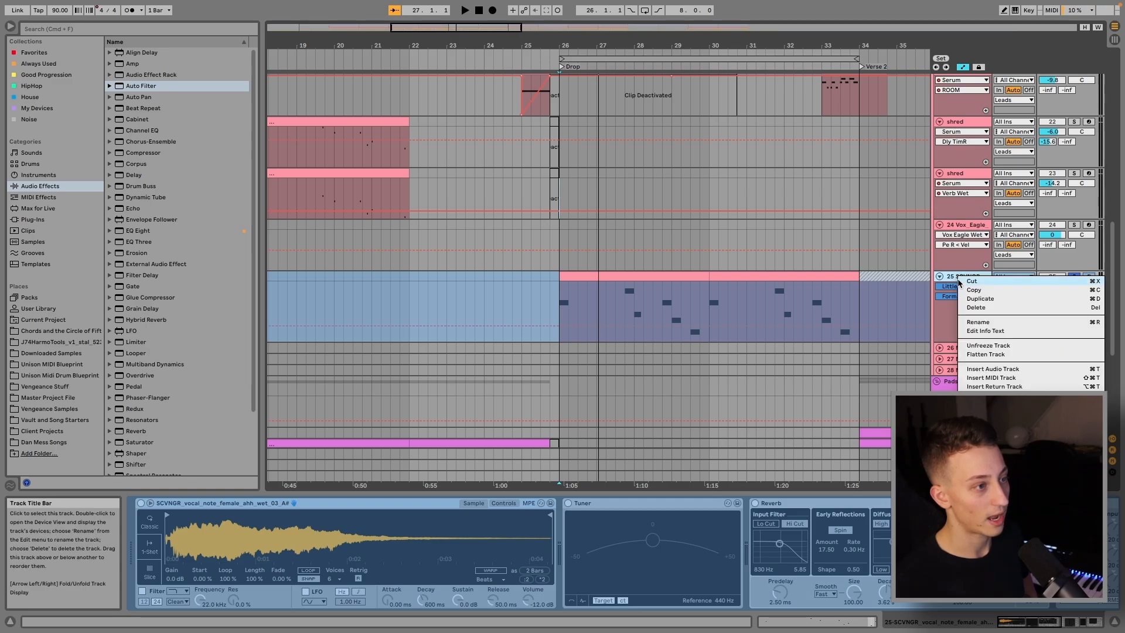
click(973, 344)
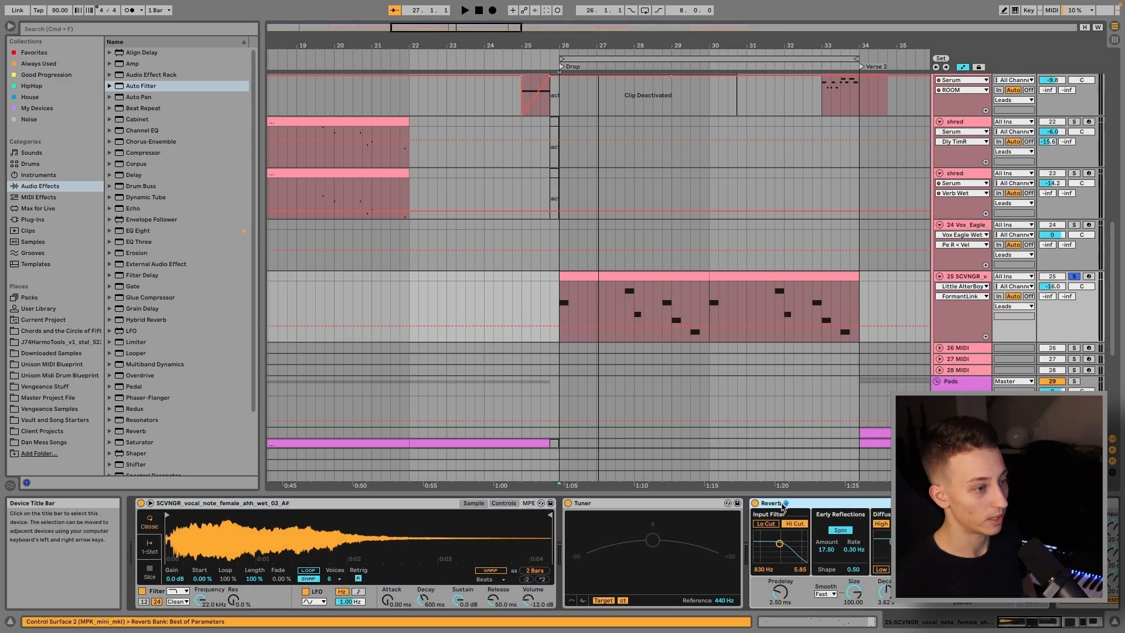
- Group the vocal chop's effects from Reverb onward into an Audio Effect Rack and switch the rack off
scroll(780, 516, right, 10)
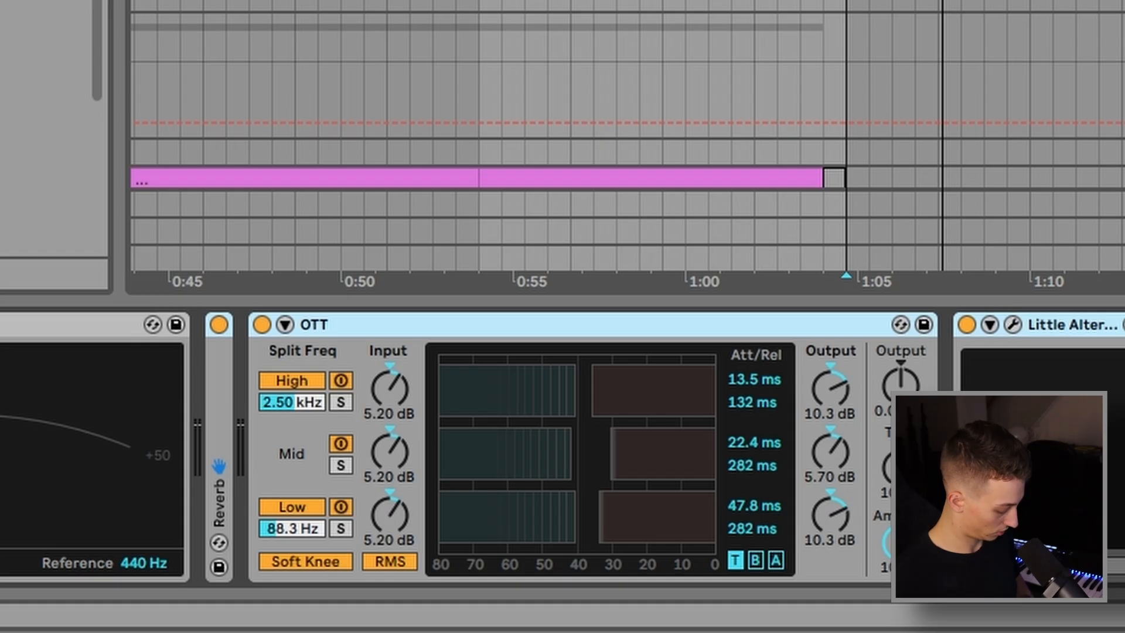
key(ctrl+g)
scroll(863, 395, left, 5)
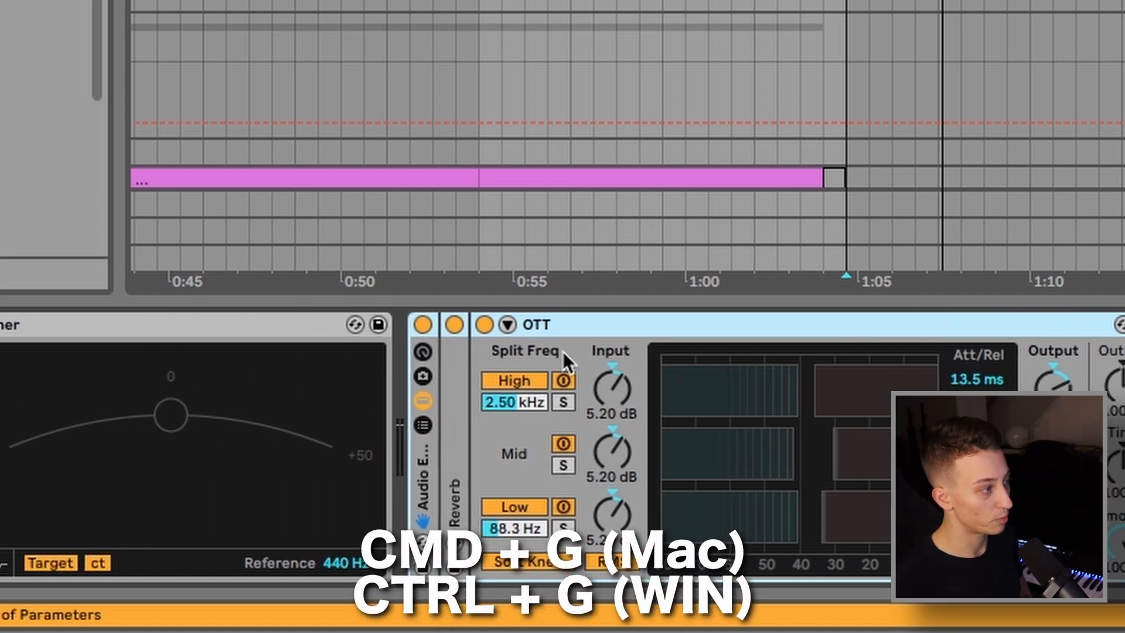
click(424, 326)
- Show the SCVNGR vocal note sample in the sampler at the start of the track's device chain
scroll(555, 336, left, 5)
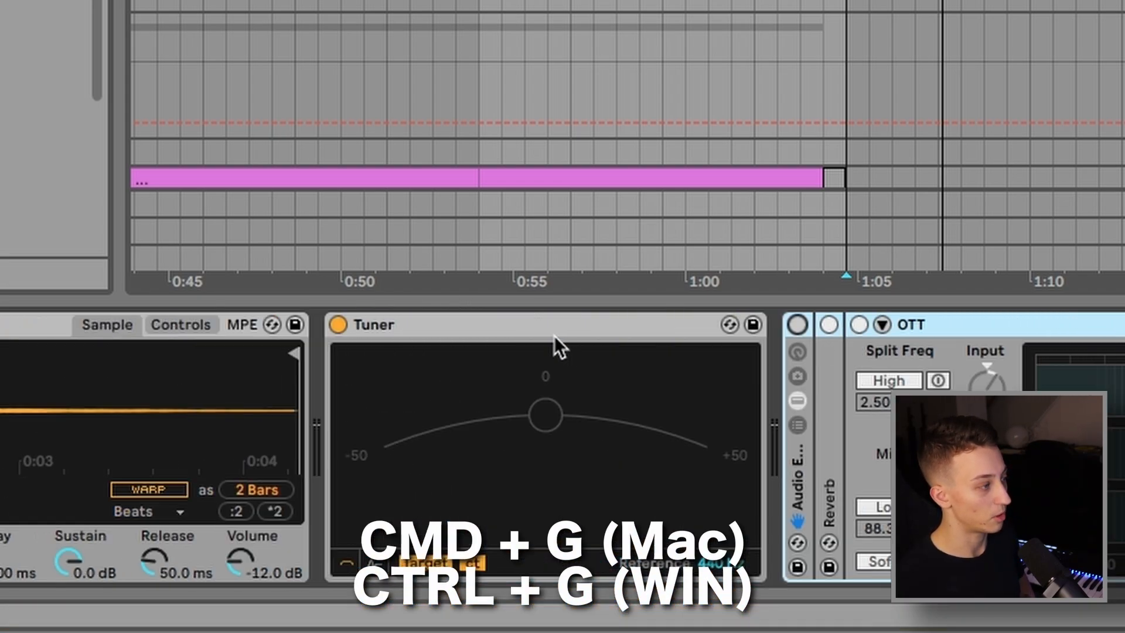
scroll(545, 182, left, 2)
scroll(794, 261, right, 1)
scroll(717, 346, left, 4)
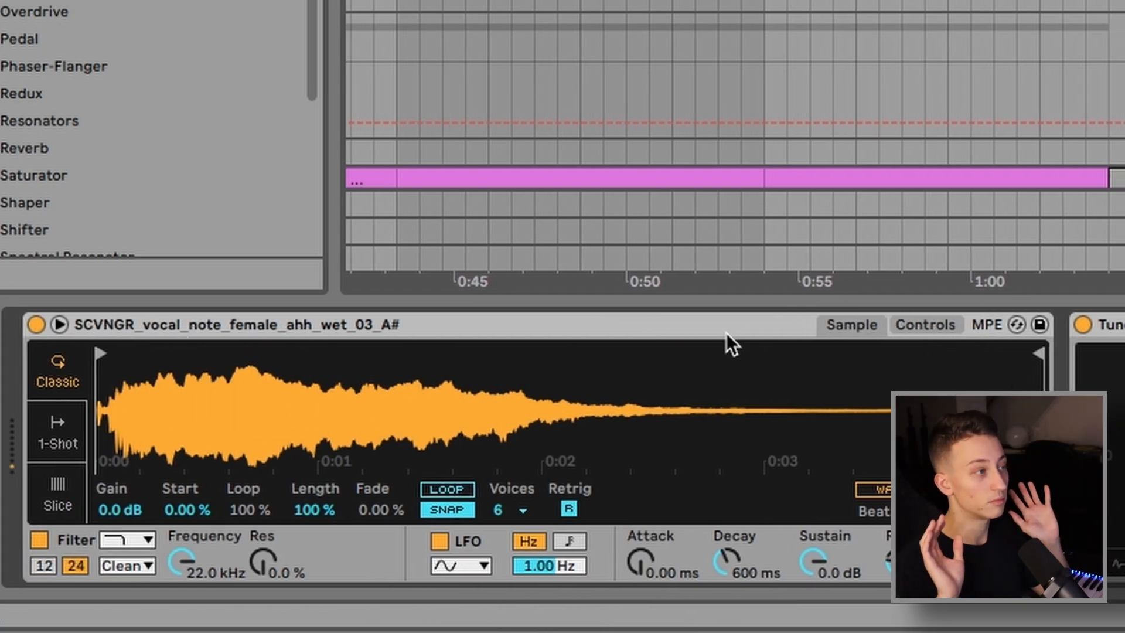
scroll(602, 343, right, 5)
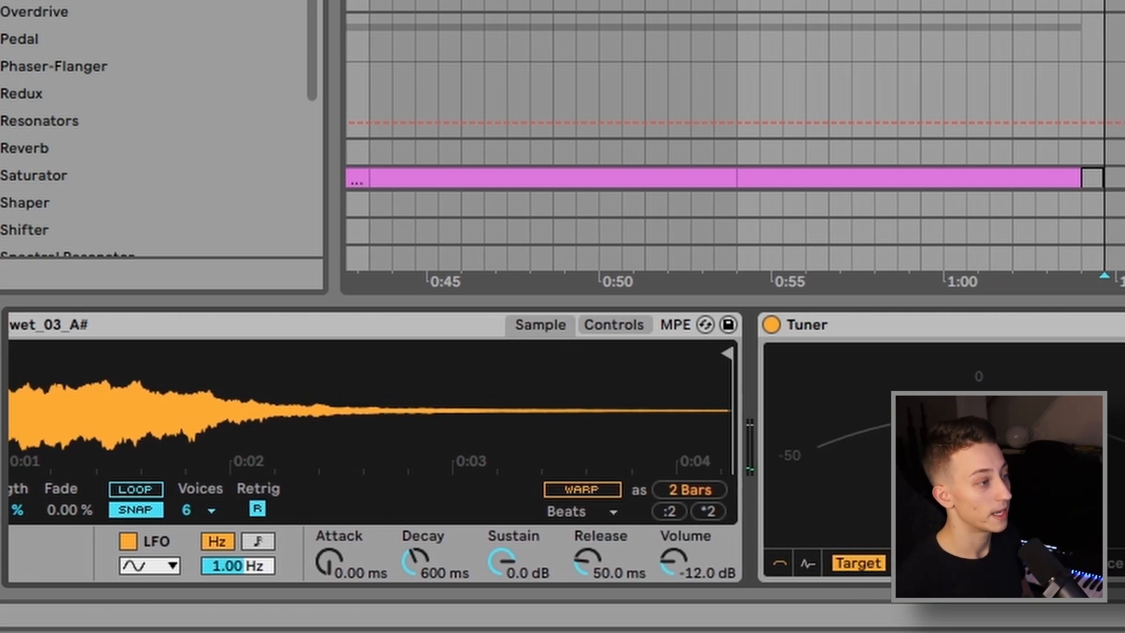
- Switch the effect rack back on with only its Reverb active
click(1103, 326)
click(1123, 325)
scroll(1114, 346, right, 12)
click(772, 326)
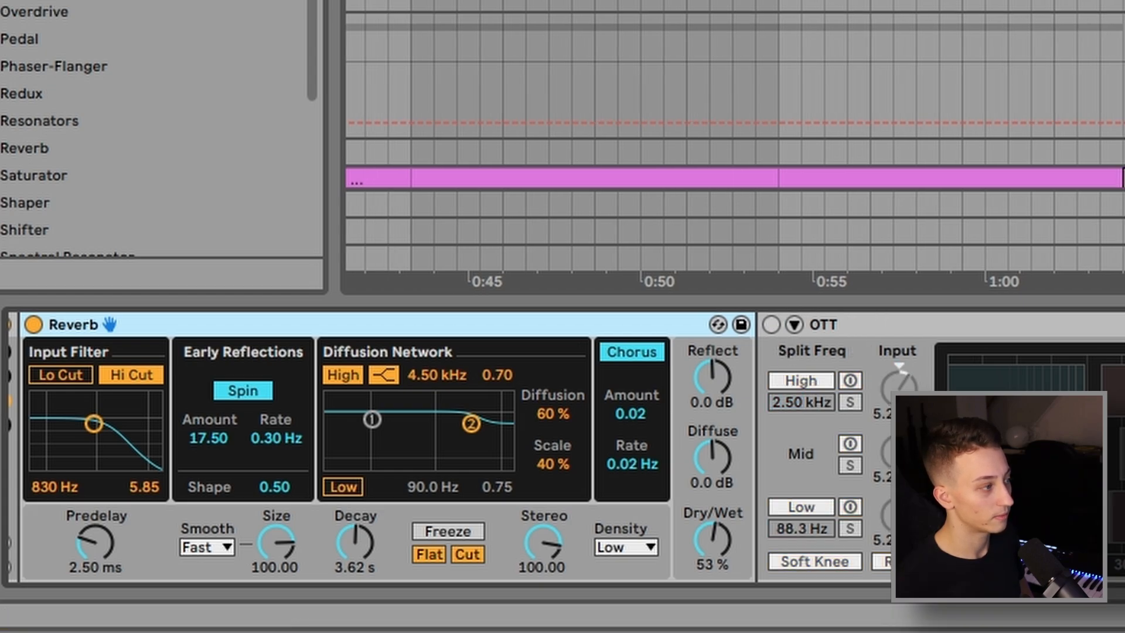
- Activate the OTT after the Reverb and play the vocal chop from bar 26 with both effects
scroll(562, 445, left, 10)
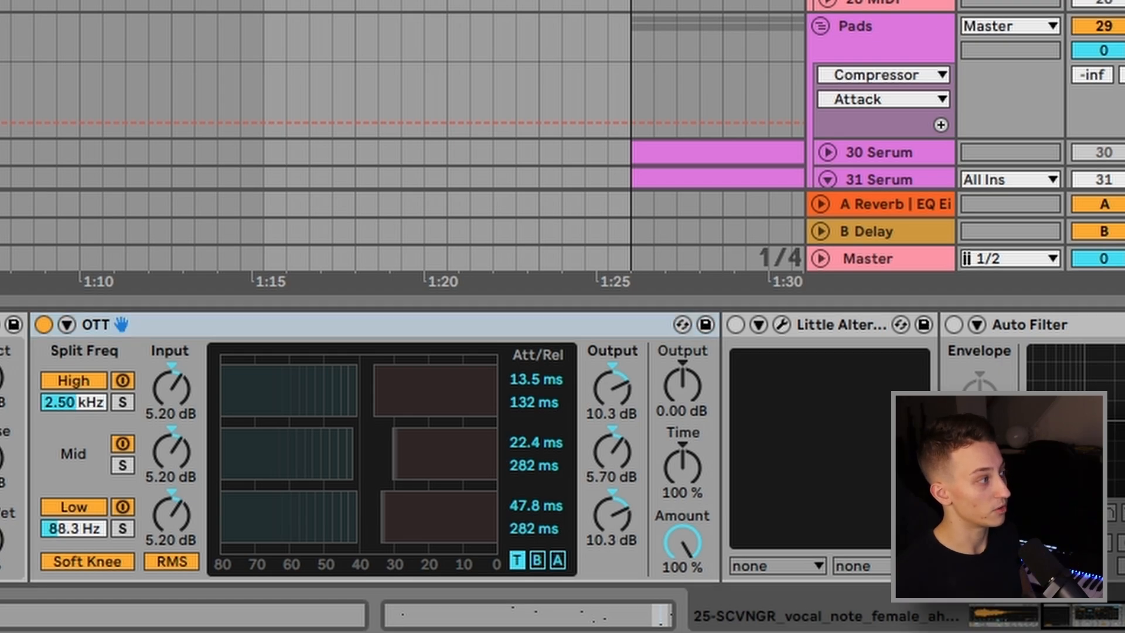
key(ctrl+z)
key(ctrl+z)
scroll(563, 445, right, 5)
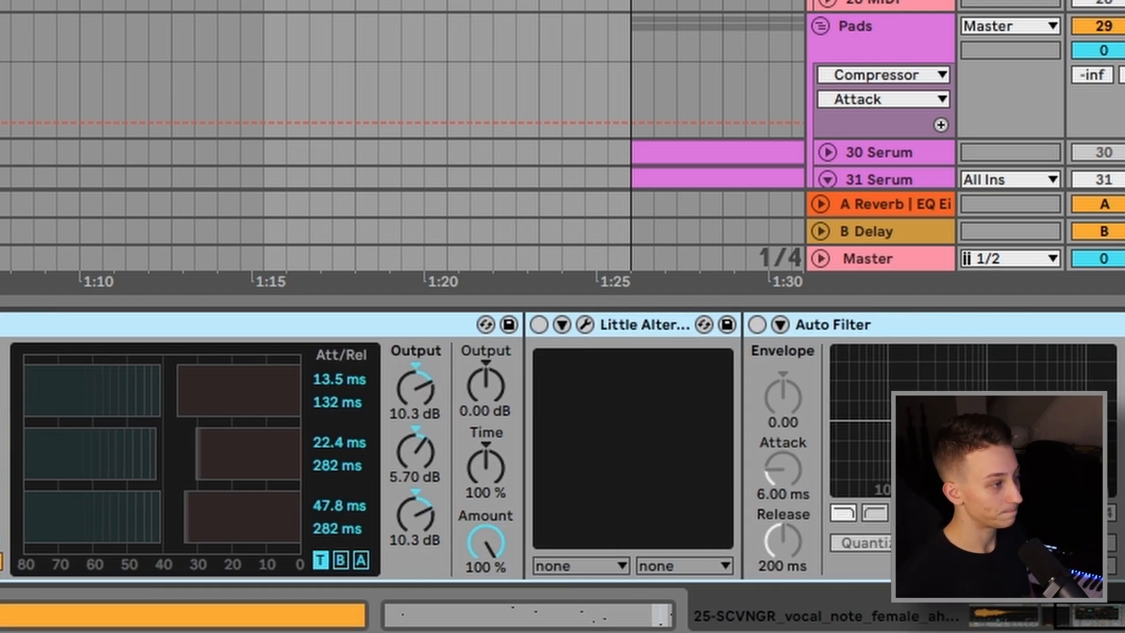
key(ctrl+z)
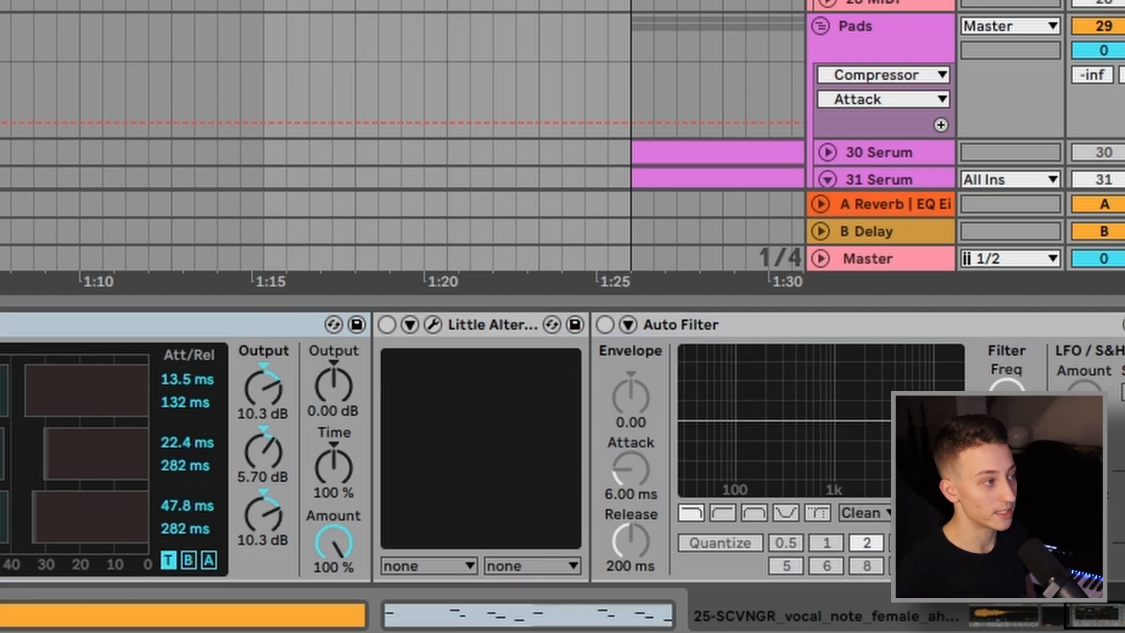
key(space)
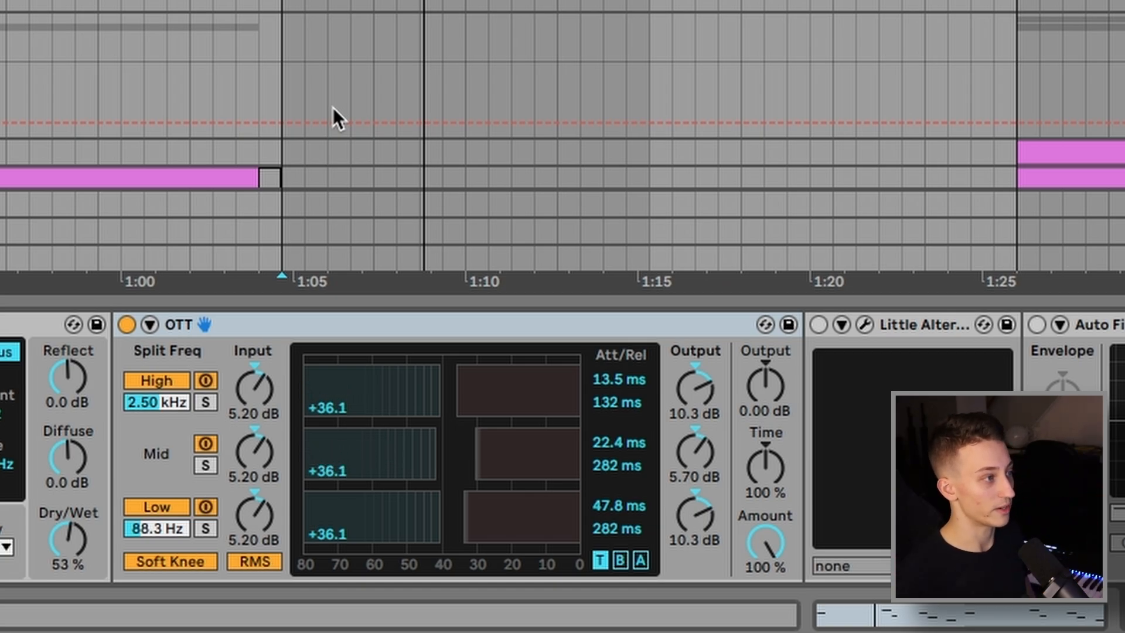
scroll(333, 107, left, 1)
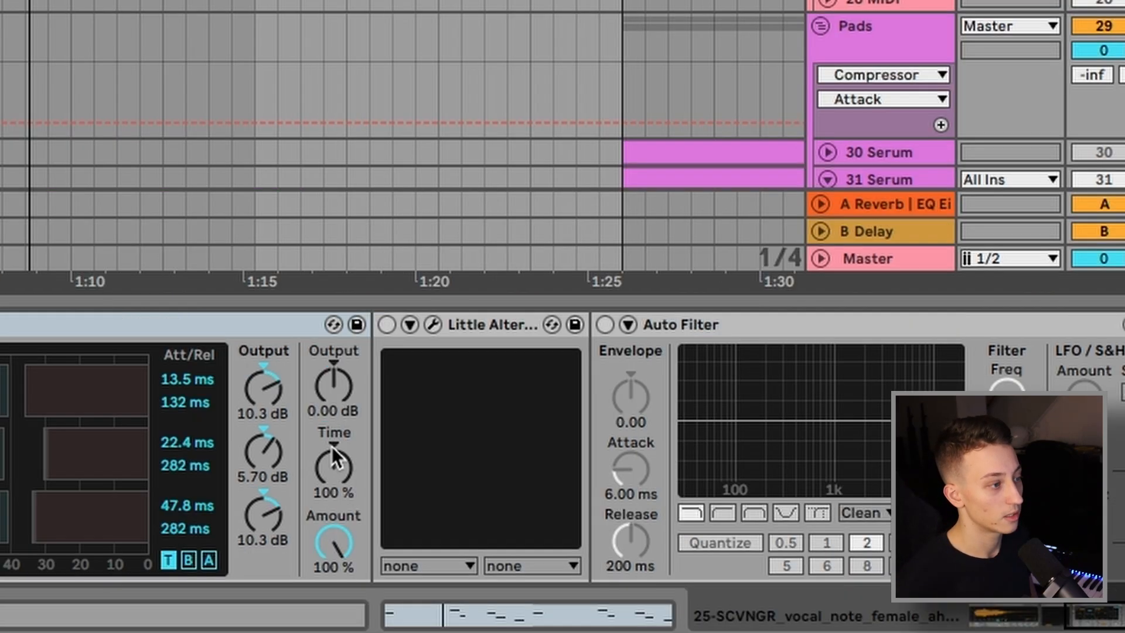
key(space)
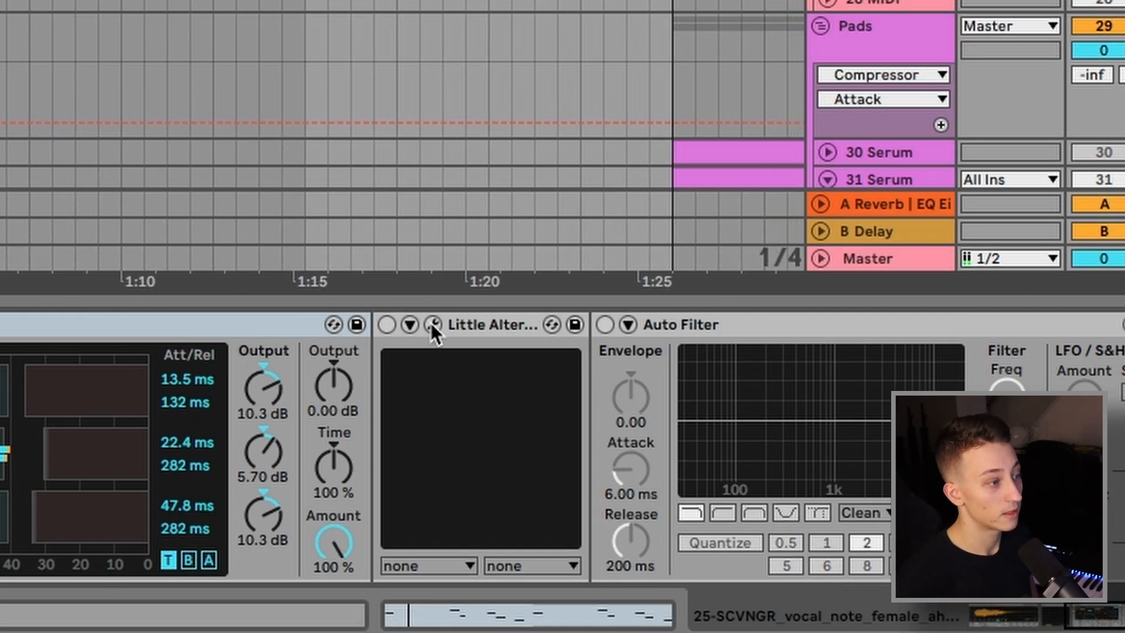
- Show the Little AlterBoy settings, activate the device in the chain, play the vocal chop through it and close its window
click(432, 324)
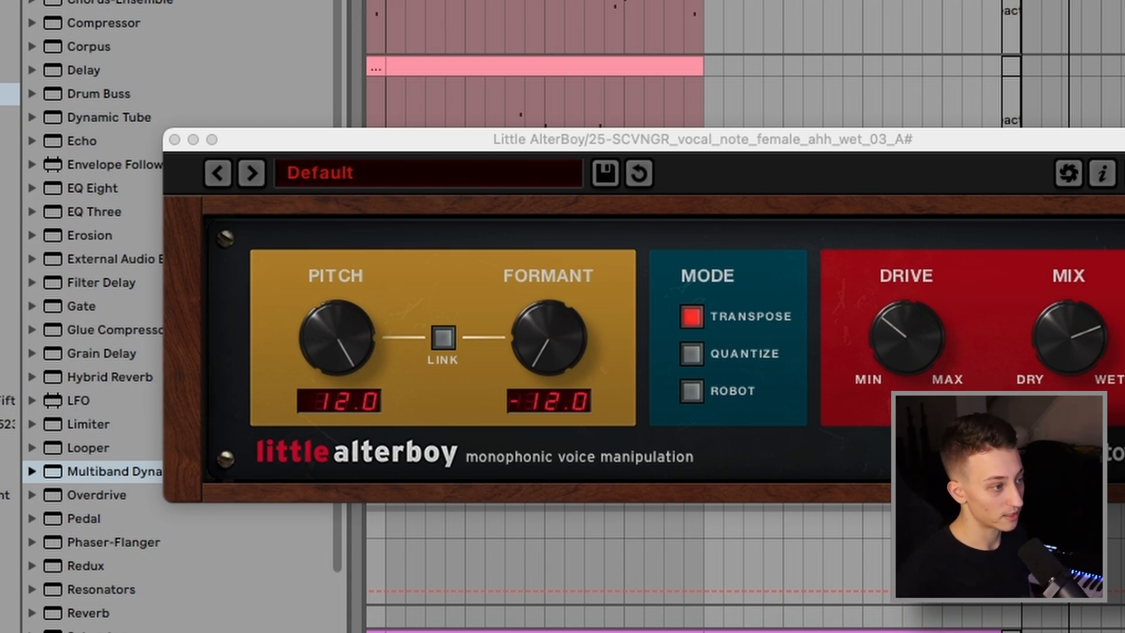
key(space)
key(space)
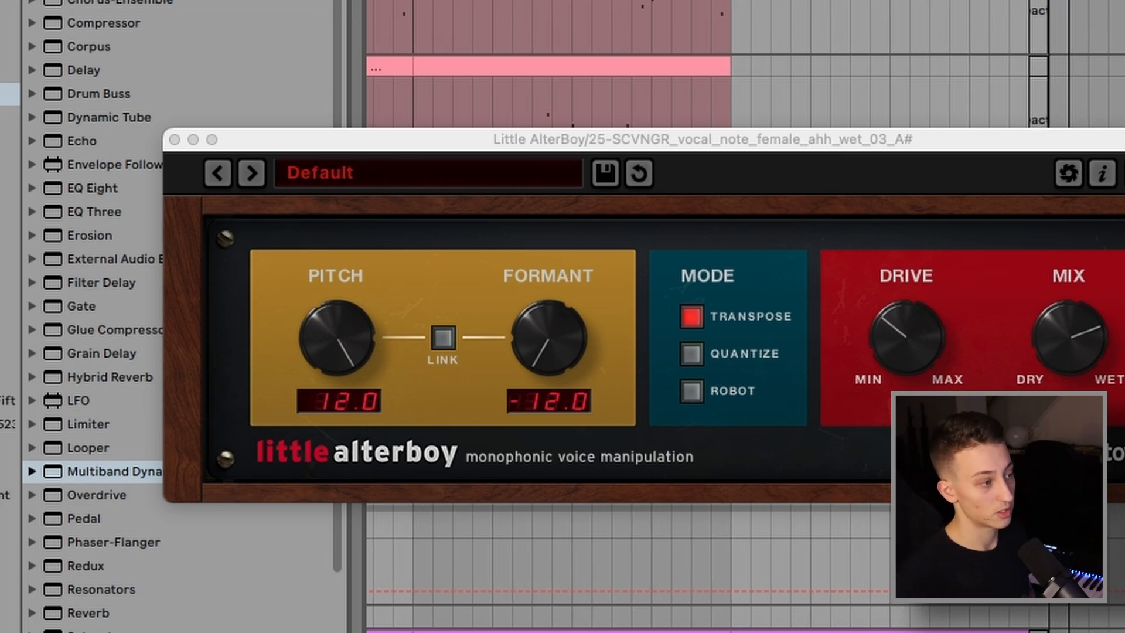
click(523, 264)
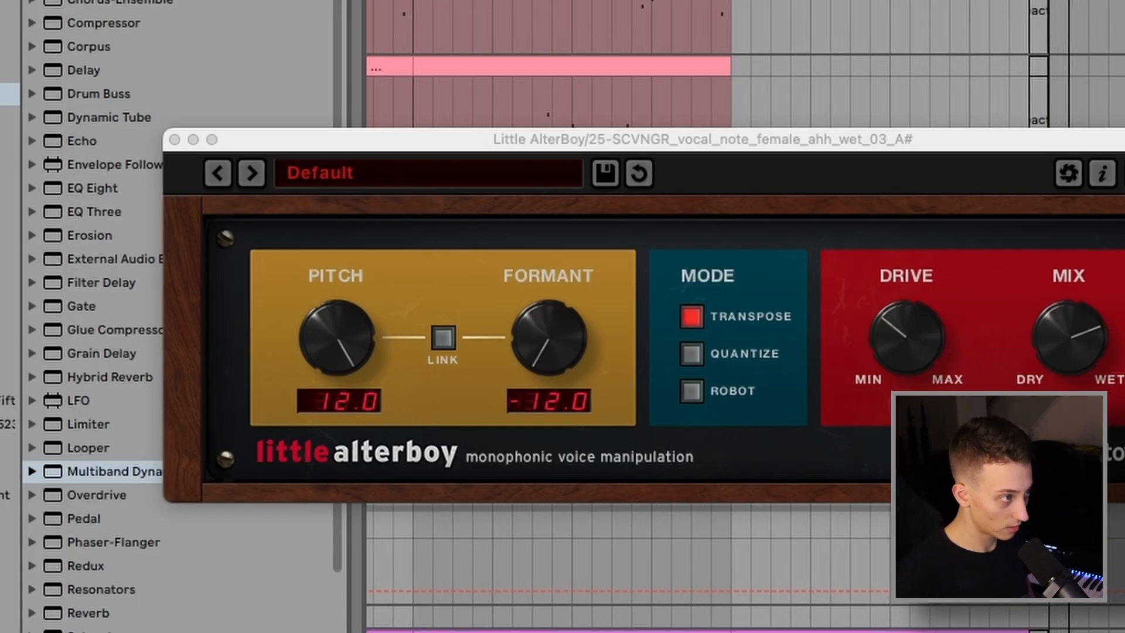
click(1123, 252)
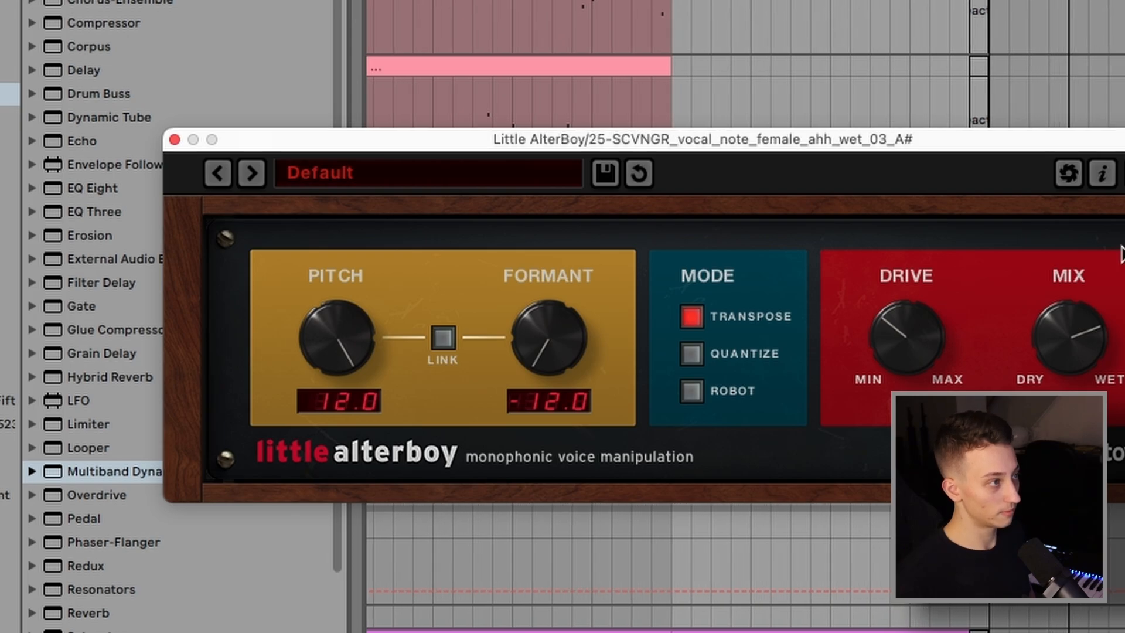
drag(1121, 148, 1124, 617)
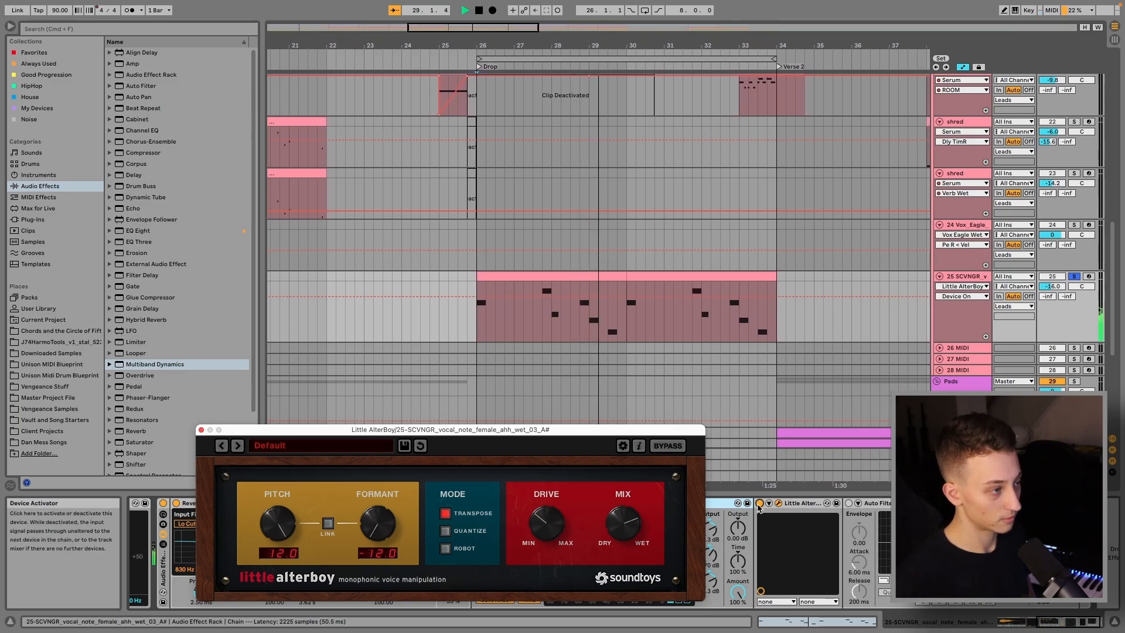
key(space)
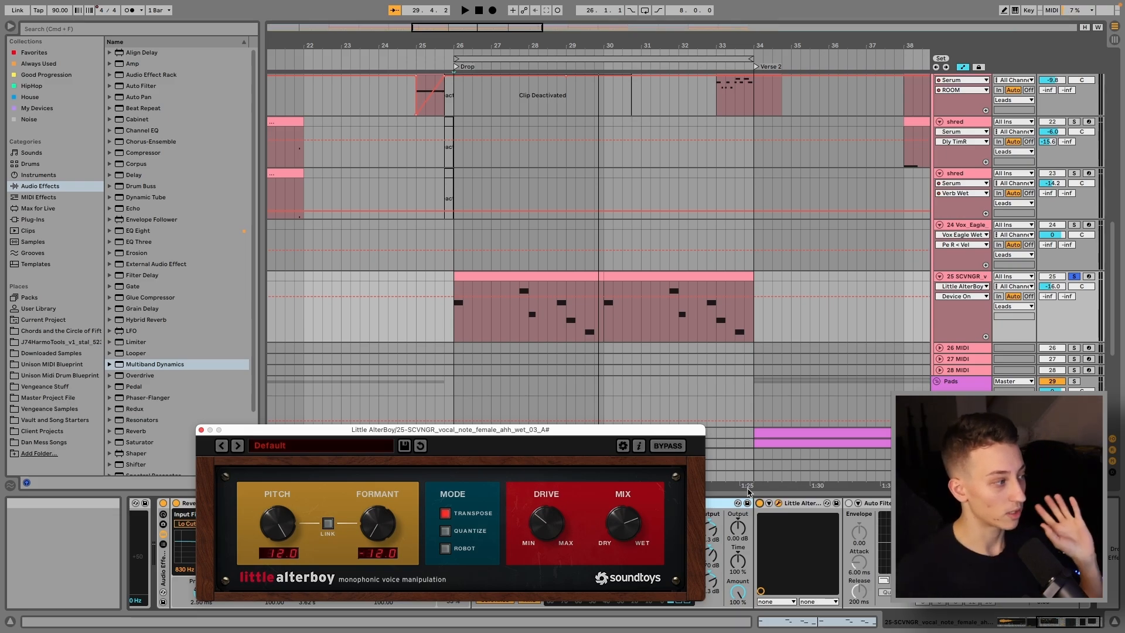
drag(216, 433, 211, 291)
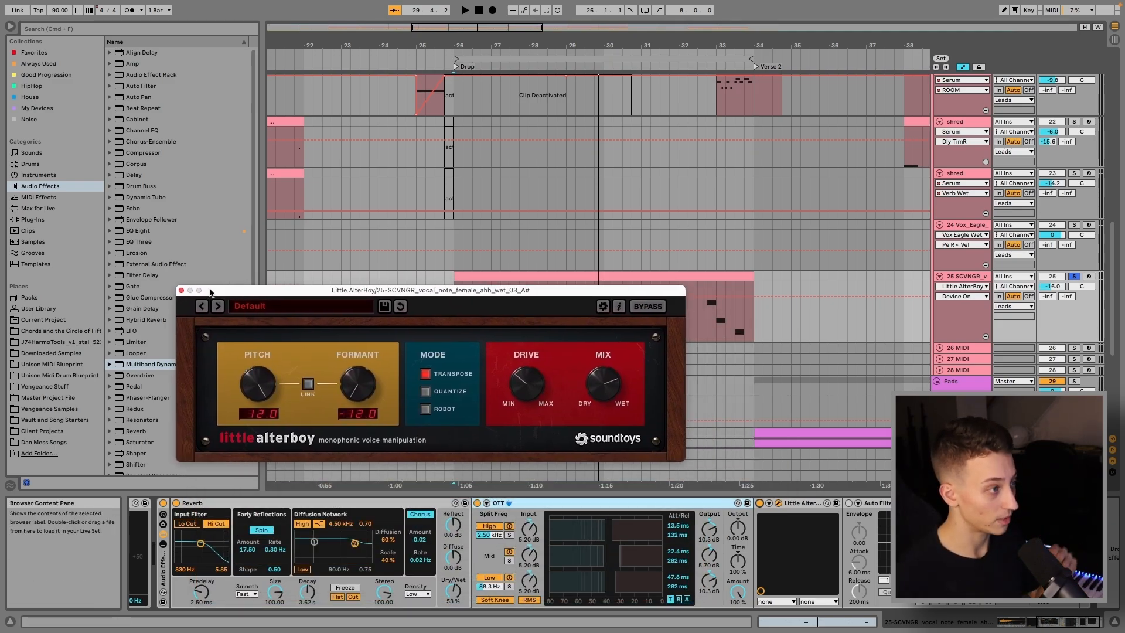
click(181, 290)
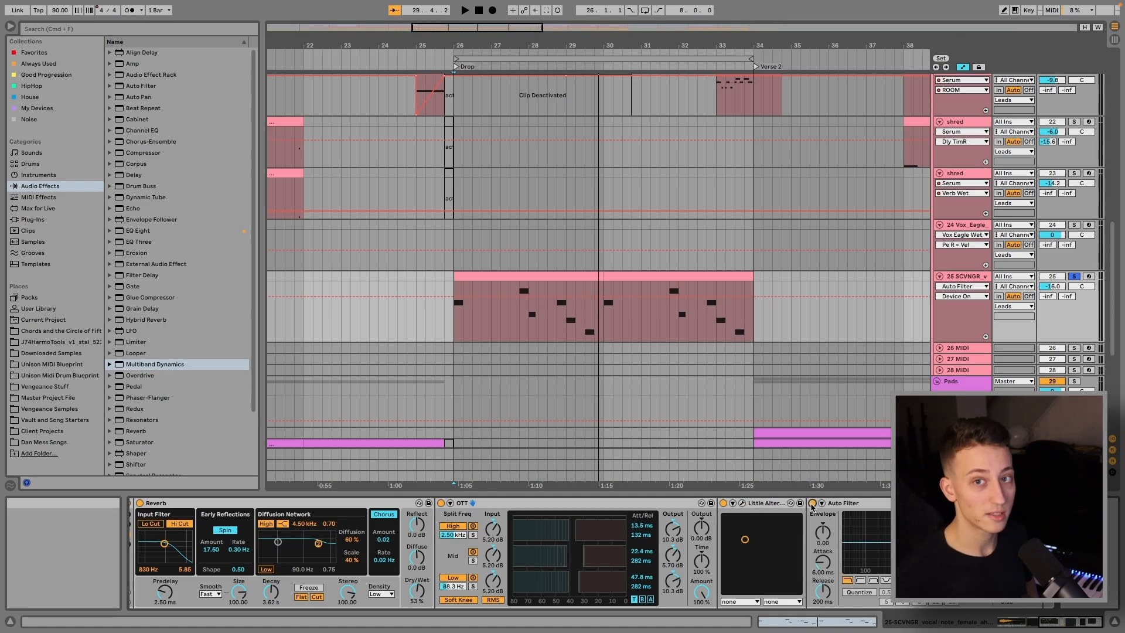
- Play the vocal chop with the Auto Filter also activated, and take the track out of solo
key(space)
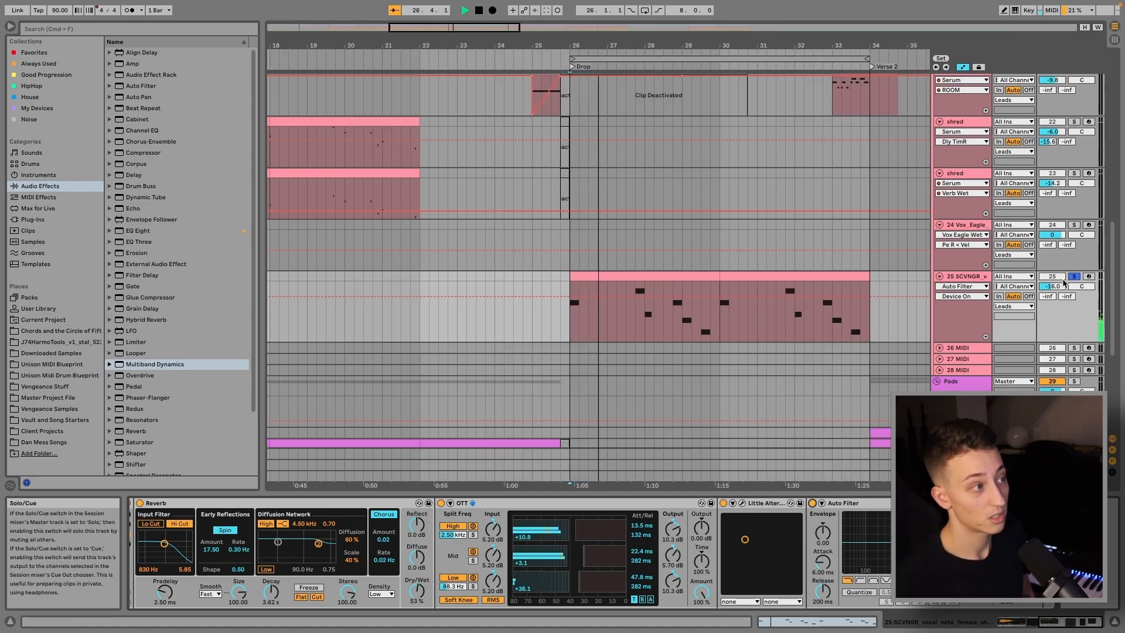
key(space)
click(1079, 279)
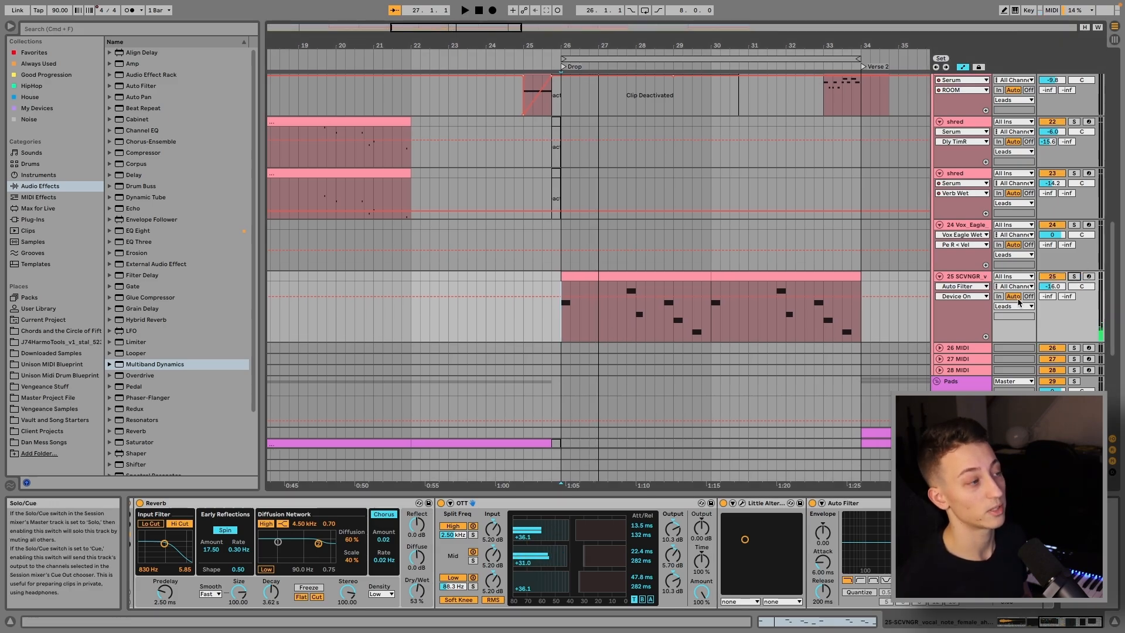
- Play the drop from bar 26 to hear the vocal chop together with all other tracks
click(558, 328)
scroll(558, 328, down, 3)
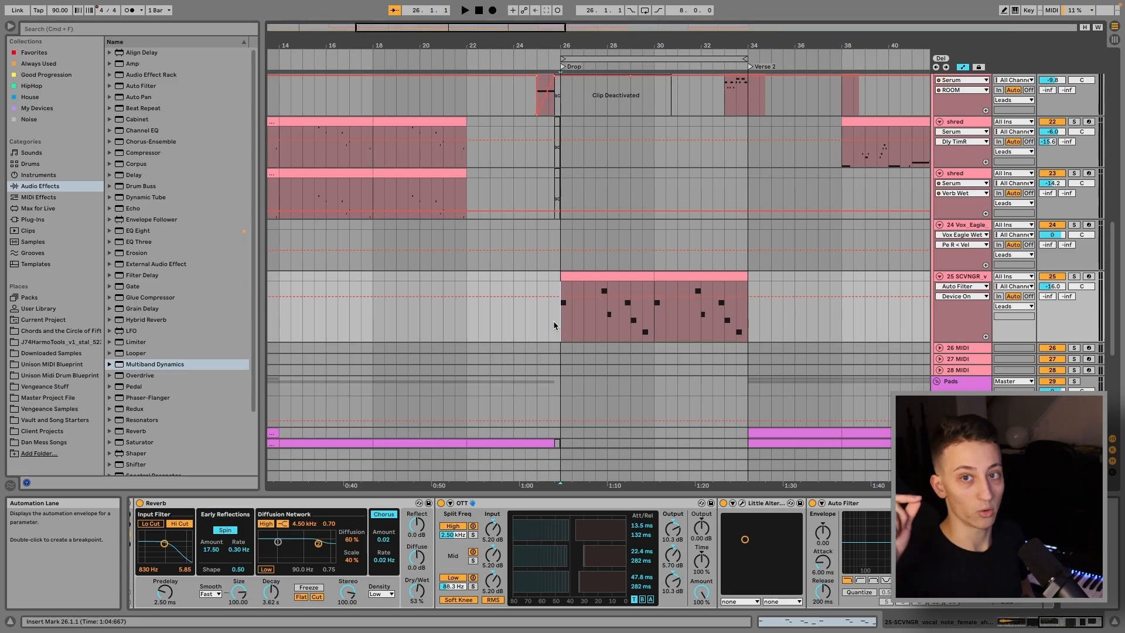
key(space)
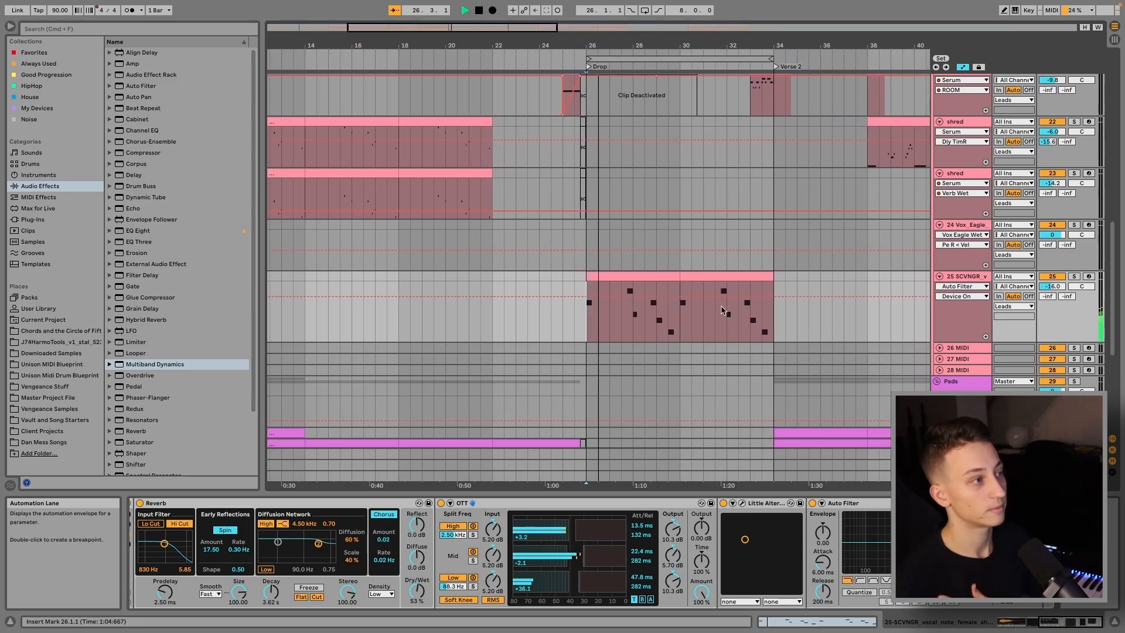
scroll(722, 311, down, 5)
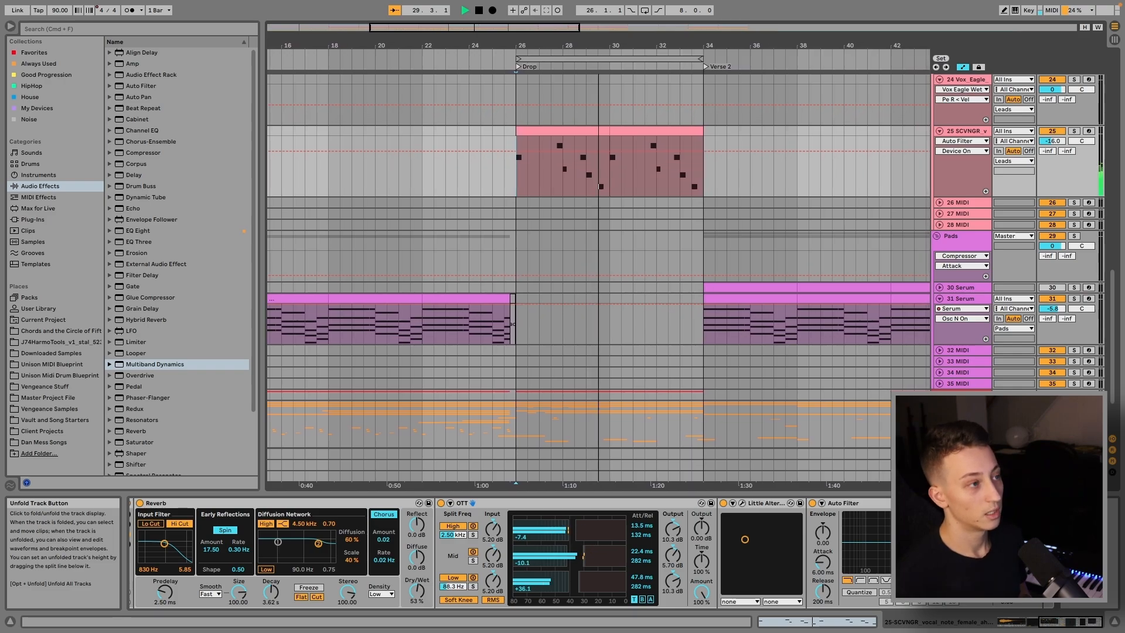
key(space)
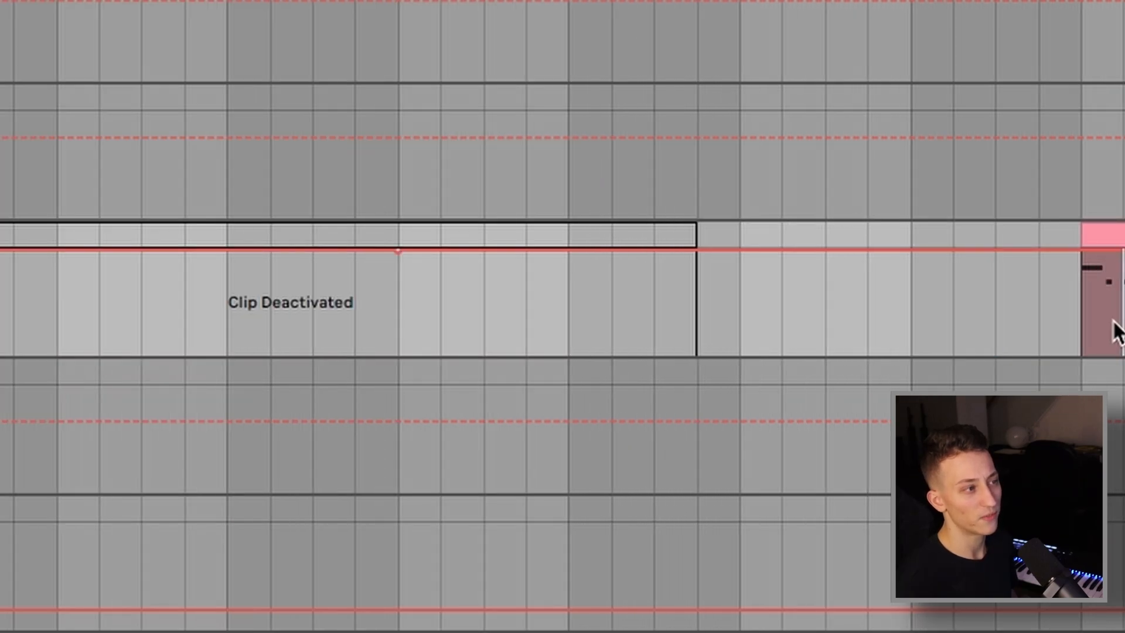
- Play the short lead clip at the end of the drop that leads into Verse 2
click(1095, 317)
key(space)
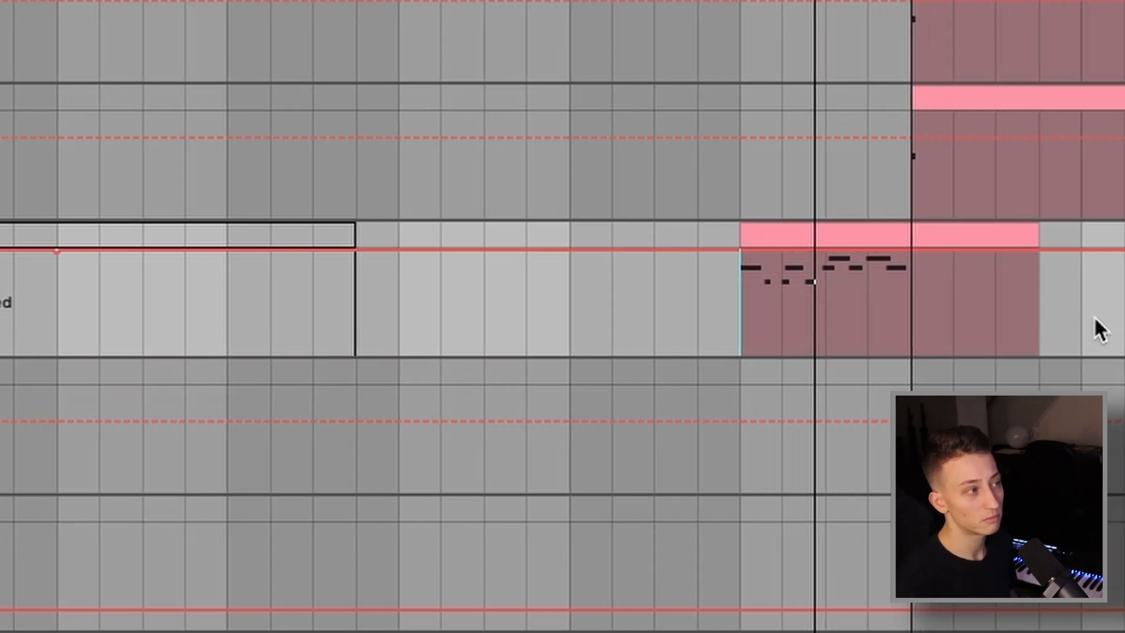
key(space)
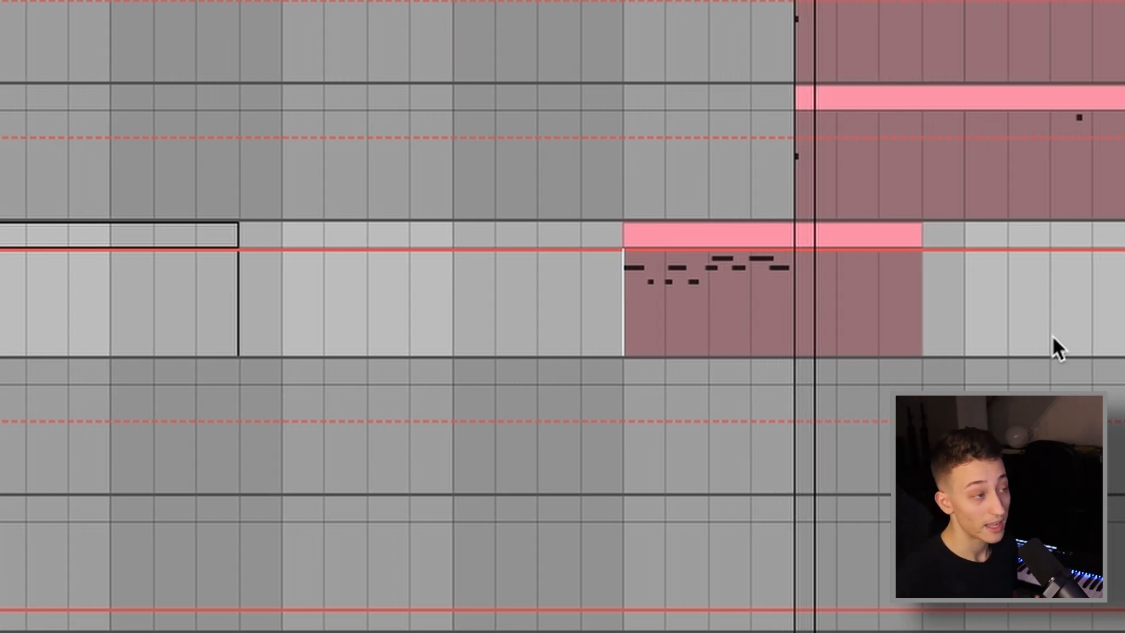
- Solo the Bass group and play the drop bass from bar 26
key(minus)
key(minus)
scroll(1052, 328, right, 5)
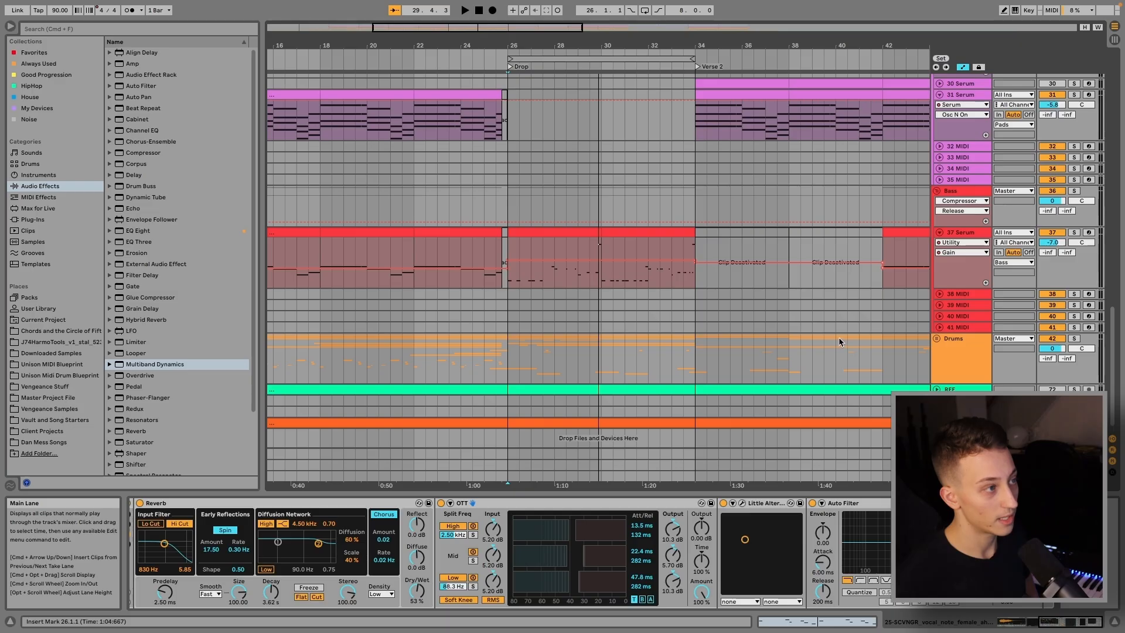
scroll(1074, 201, up, 1)
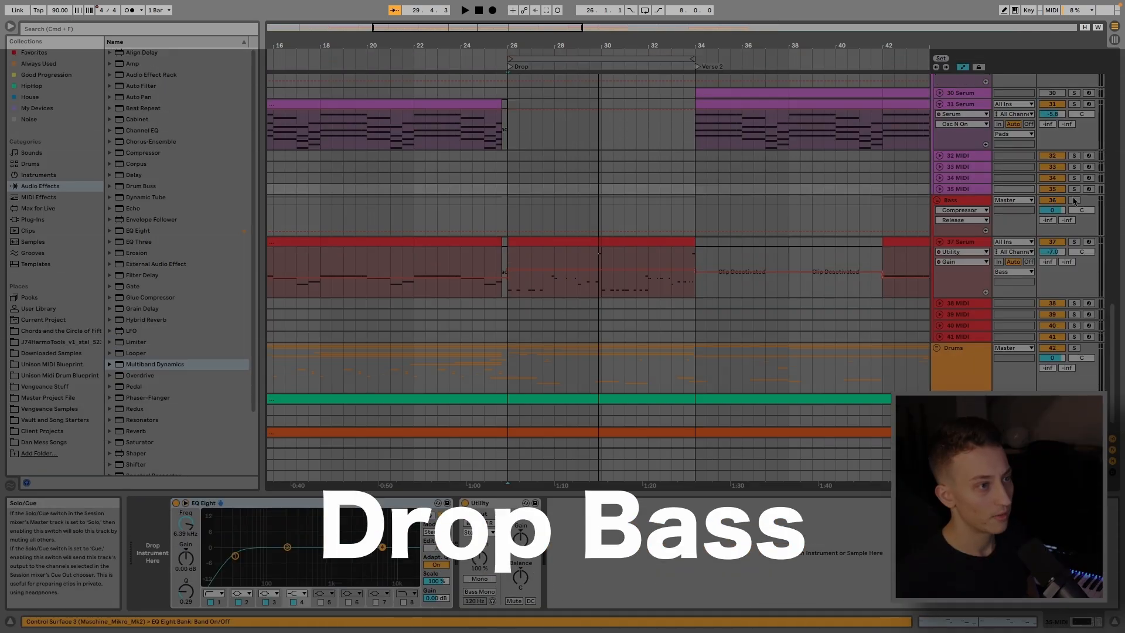
click(1074, 201)
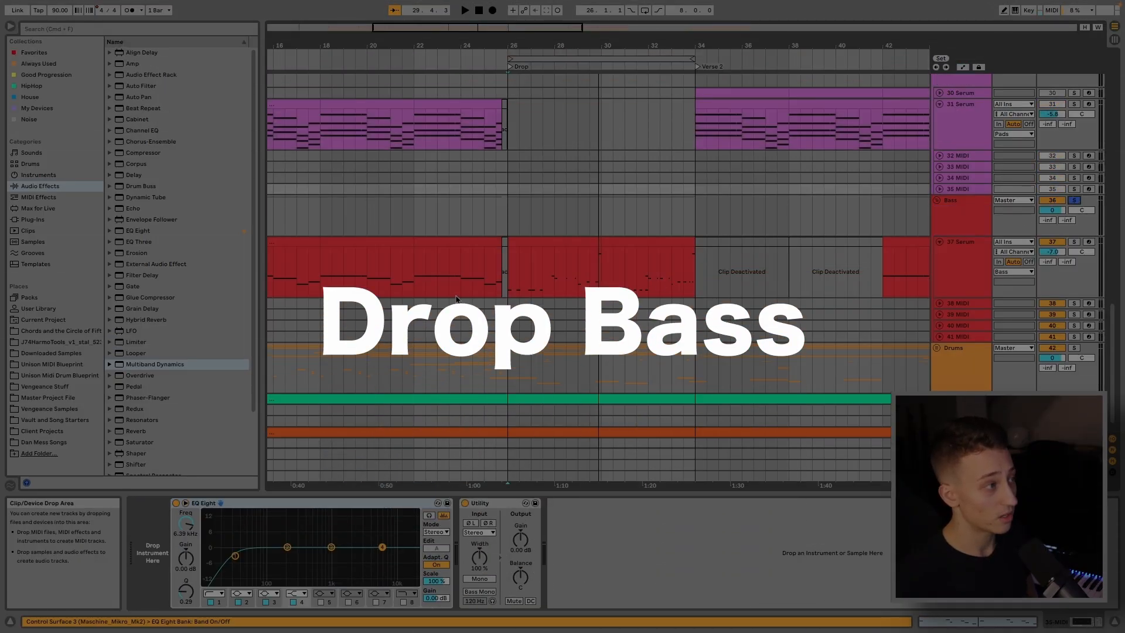
click(508, 271)
key(space)
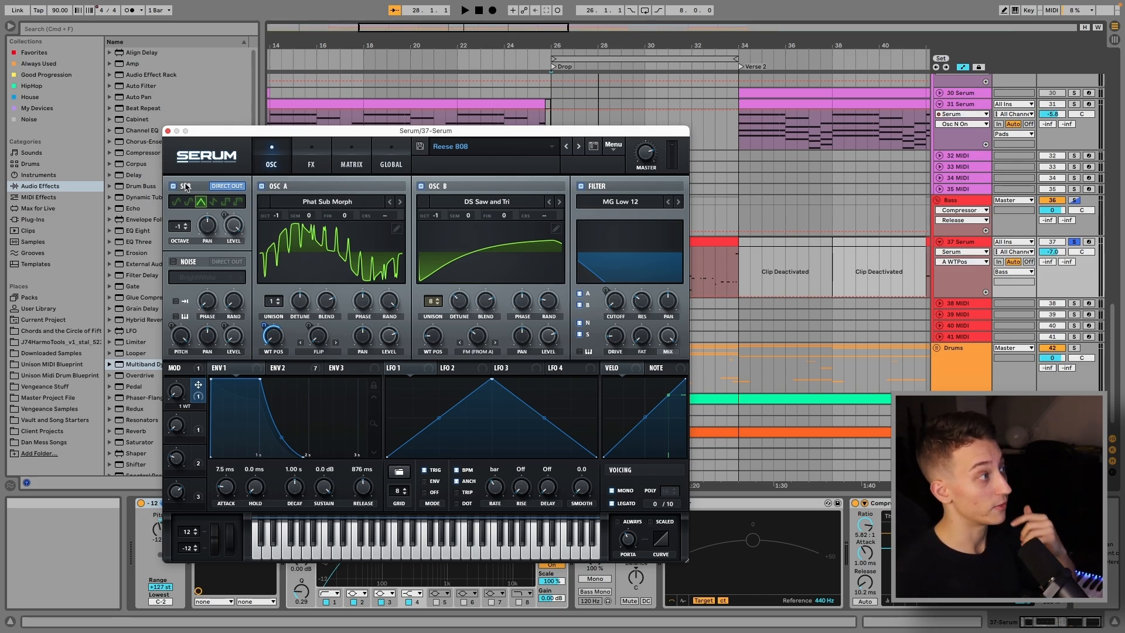
- Play the Reese 808 bass with only the sub oscillator active, and switch oscillators A and B back on
click(262, 187)
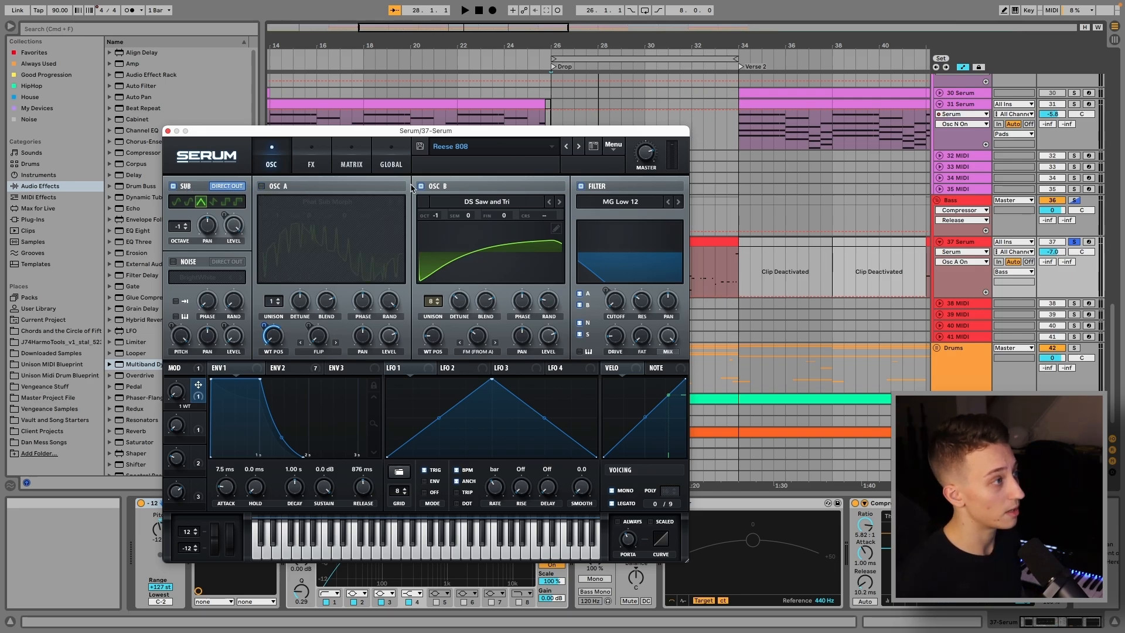
click(421, 186)
key(space)
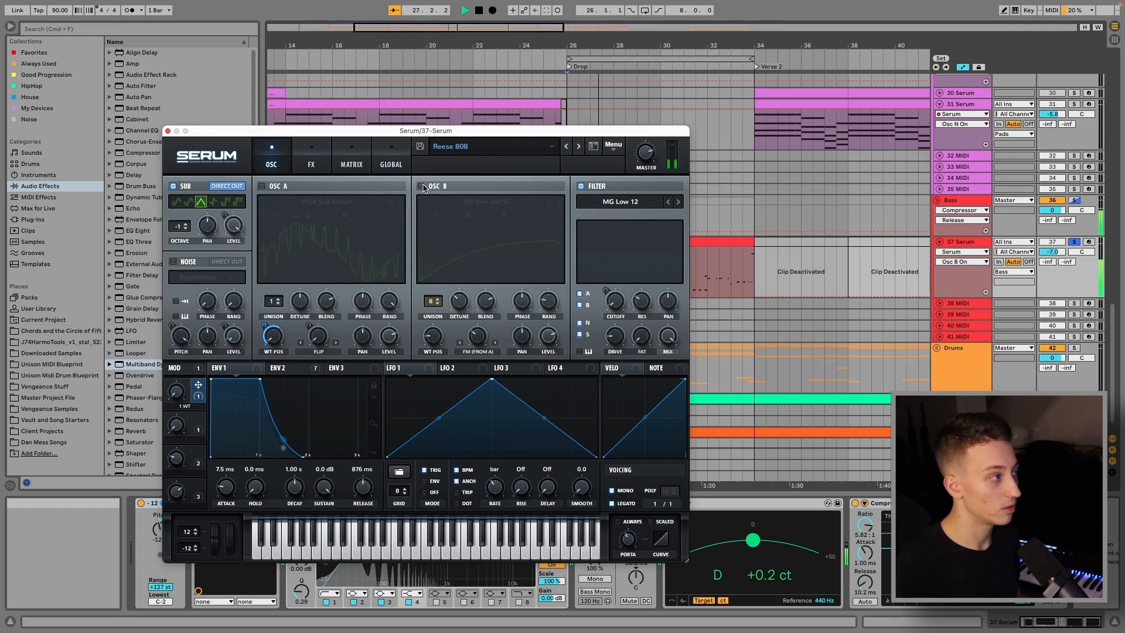
key(space)
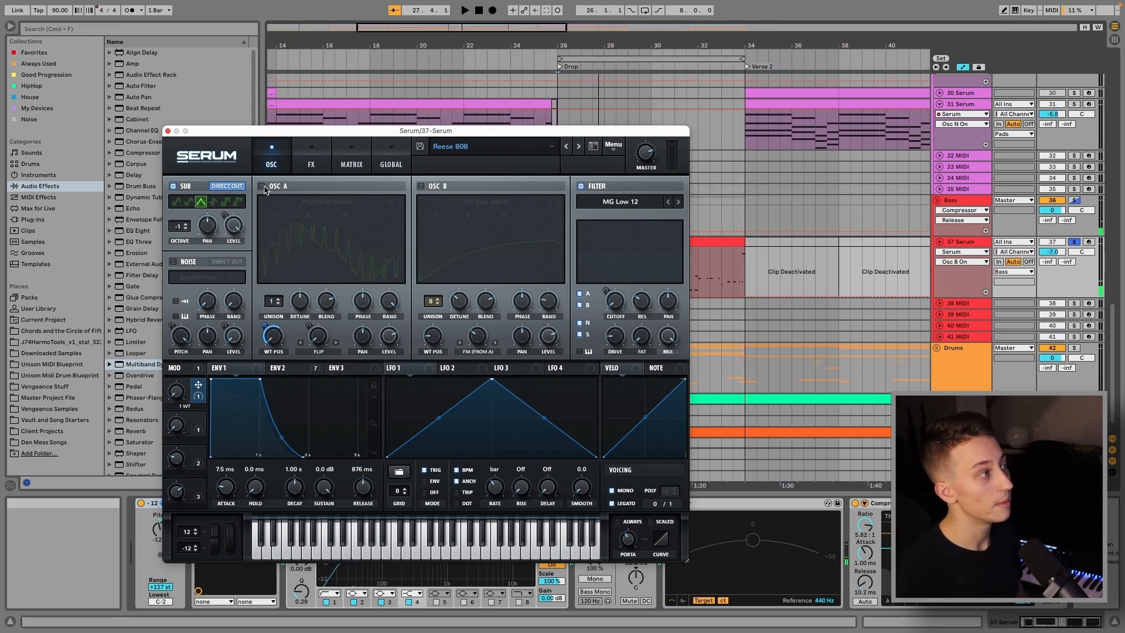
click(262, 186)
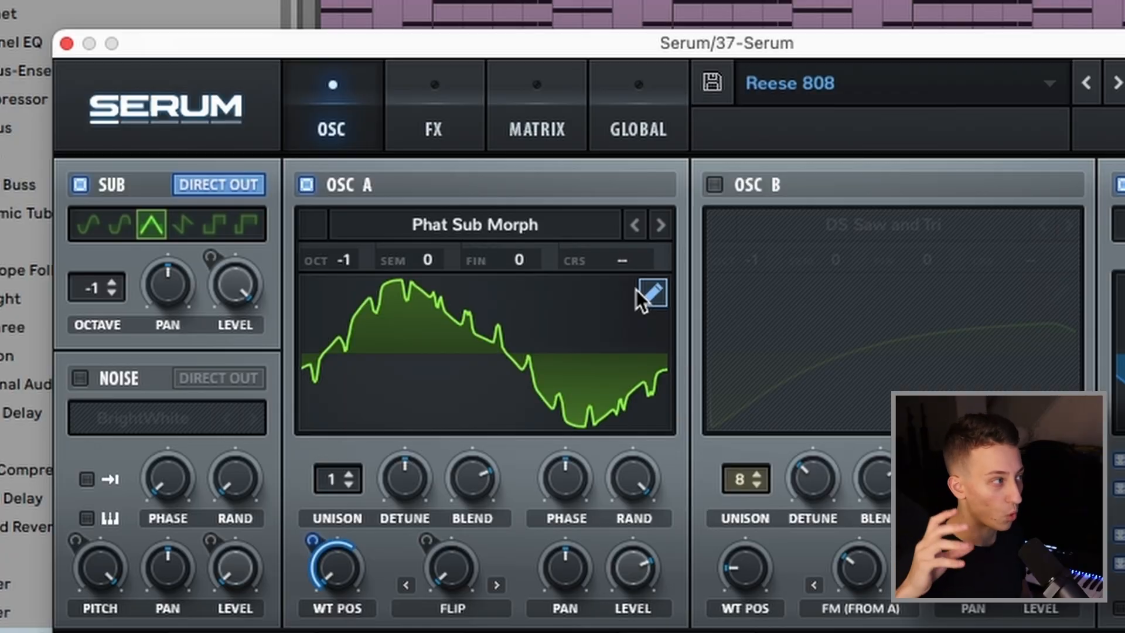
click(714, 185)
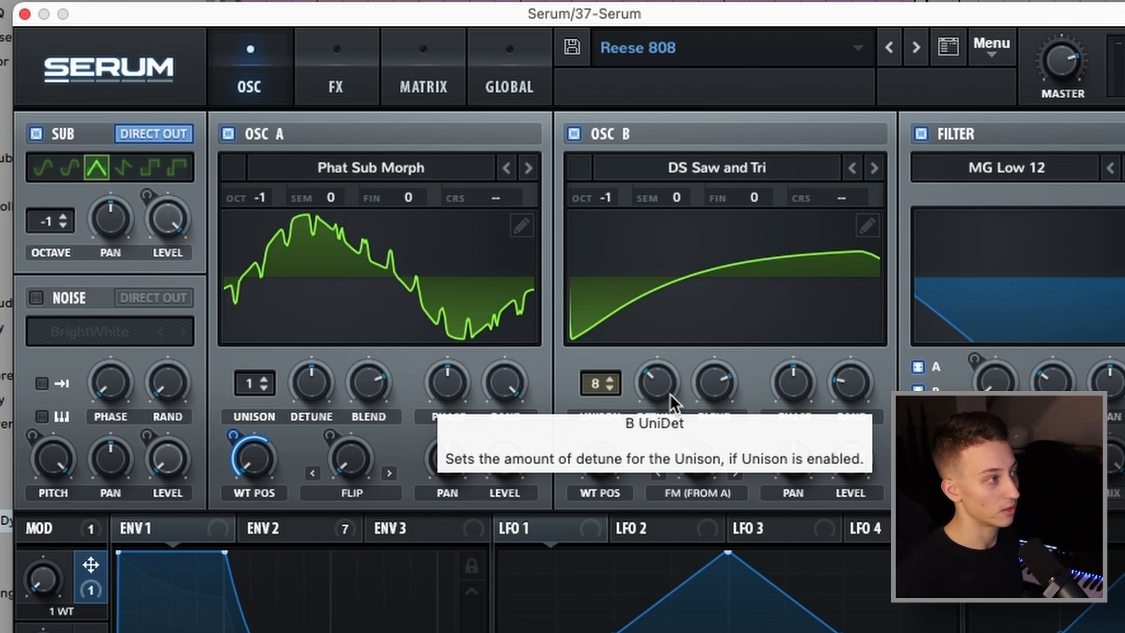
- Play the bass with only oscillator B active, restore the sub and oscillator A, and close the Serum window
click(228, 134)
click(37, 133)
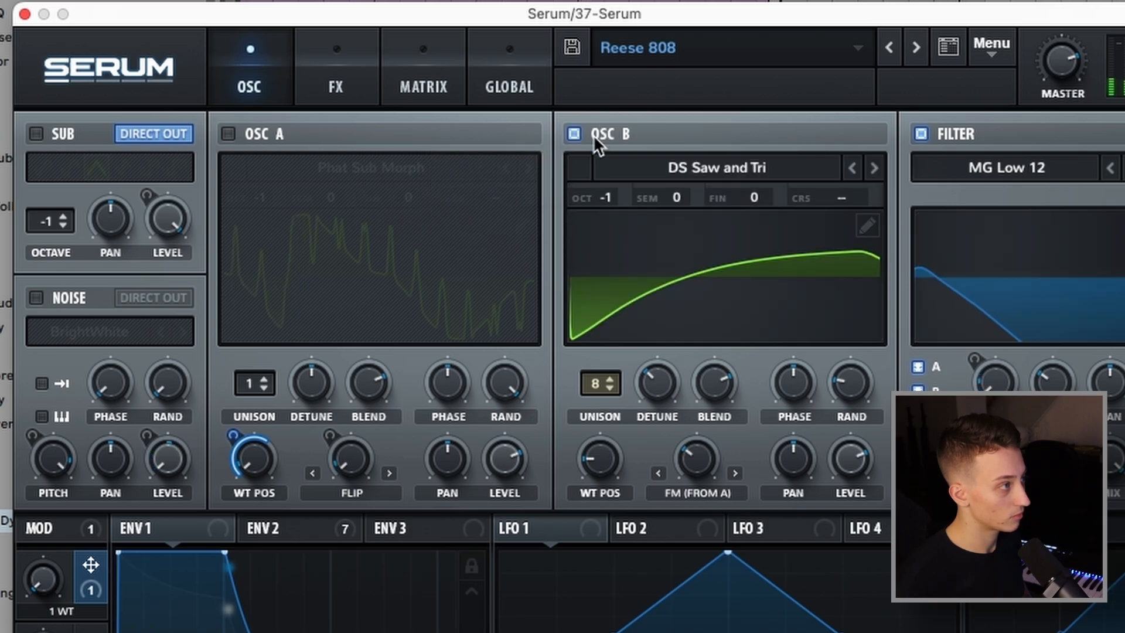
click(228, 133)
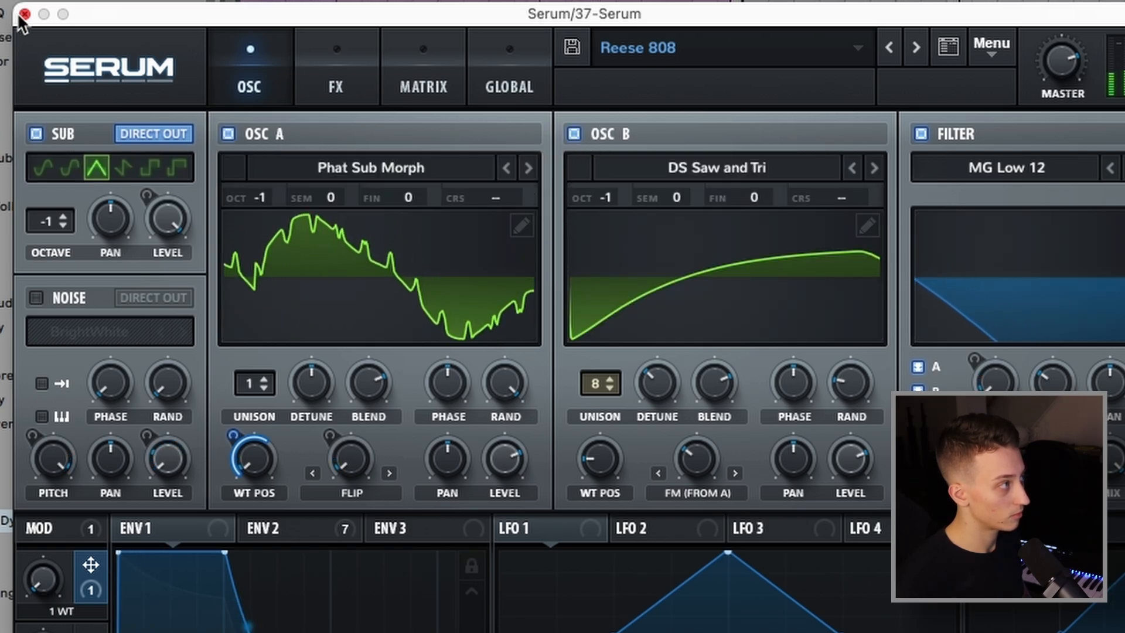
click(22, 15)
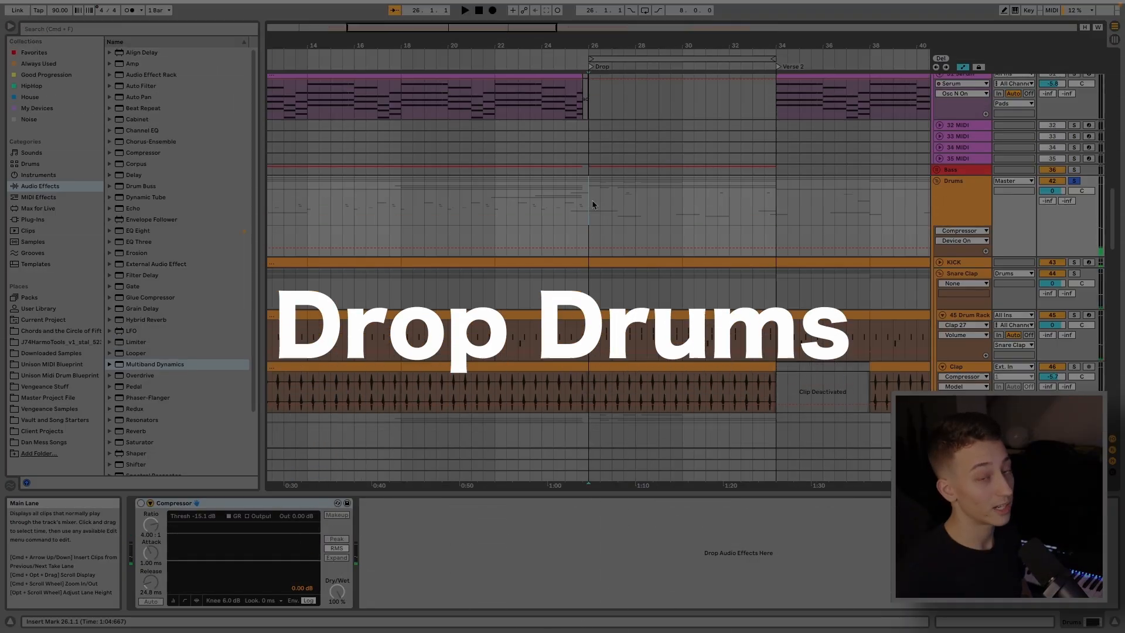
- Solo the Drums group and play the drop drums from bar 26, showing the Clap track's effects
scroll(592, 202, down, 3)
key(space)
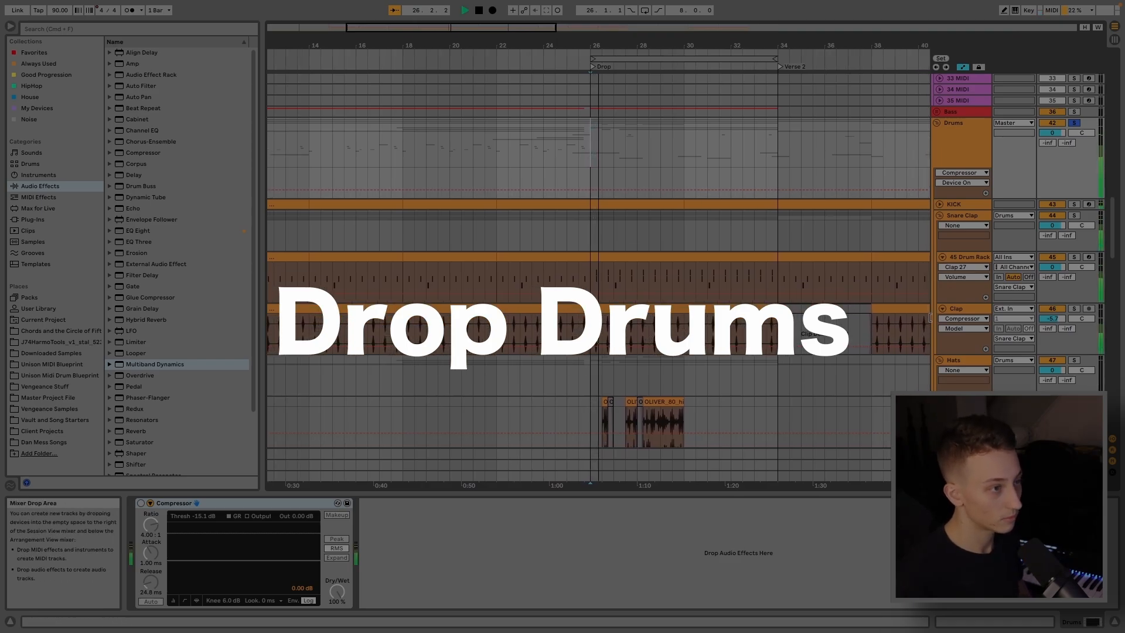
click(976, 313)
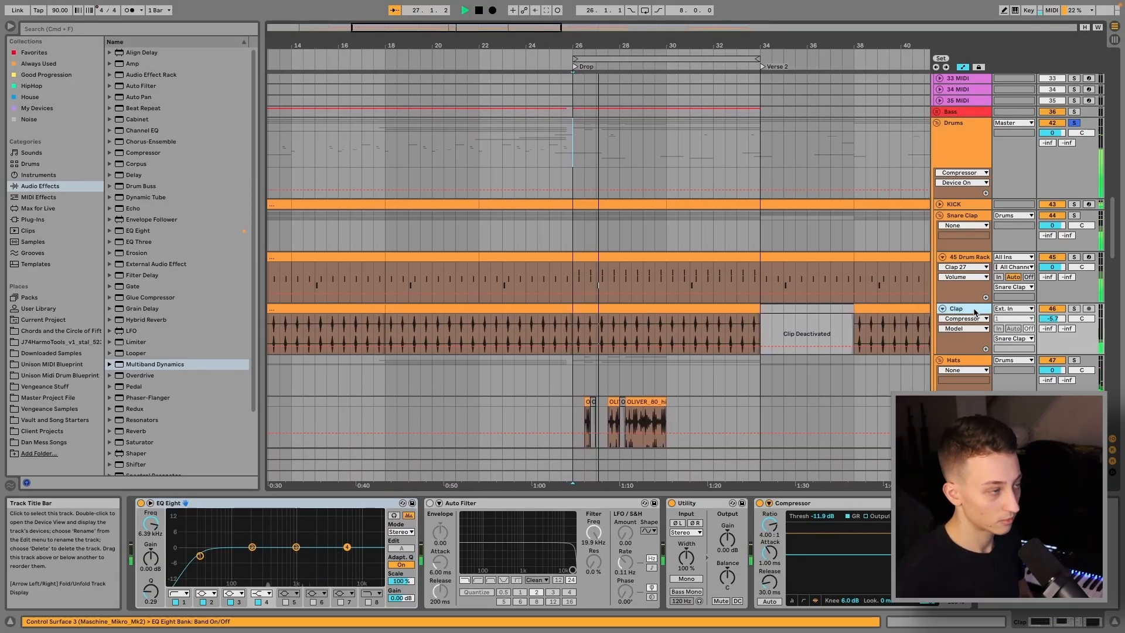
scroll(976, 312, down, 3)
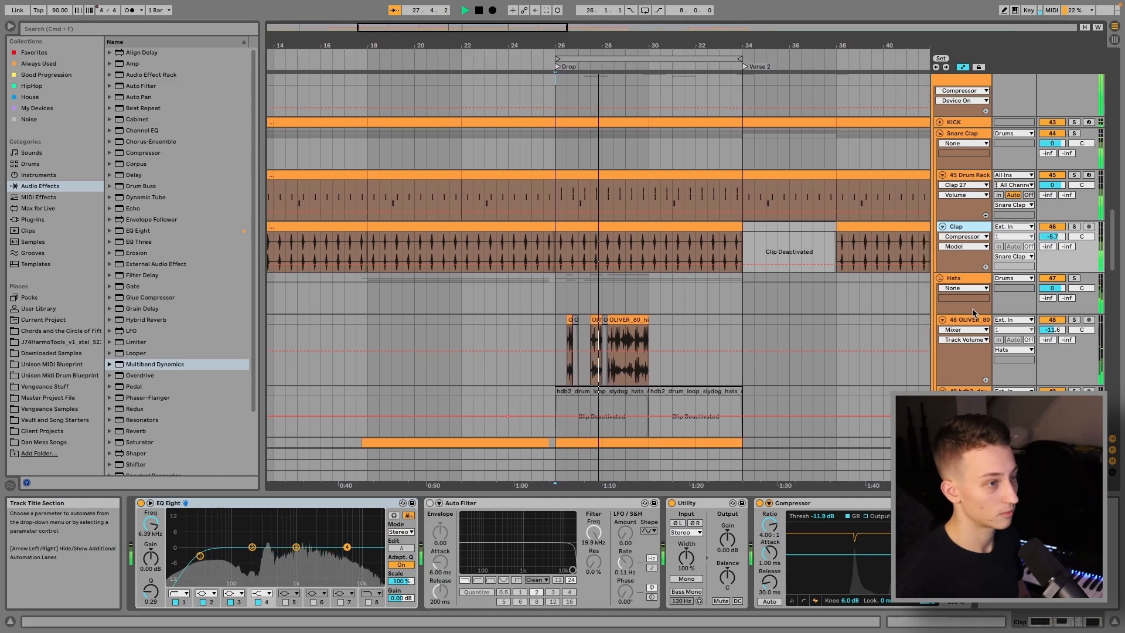
- Unfold the KICK track, solo it together with the drum rack and Clap tracks, and play them from 27.3
scroll(973, 305, up, 1)
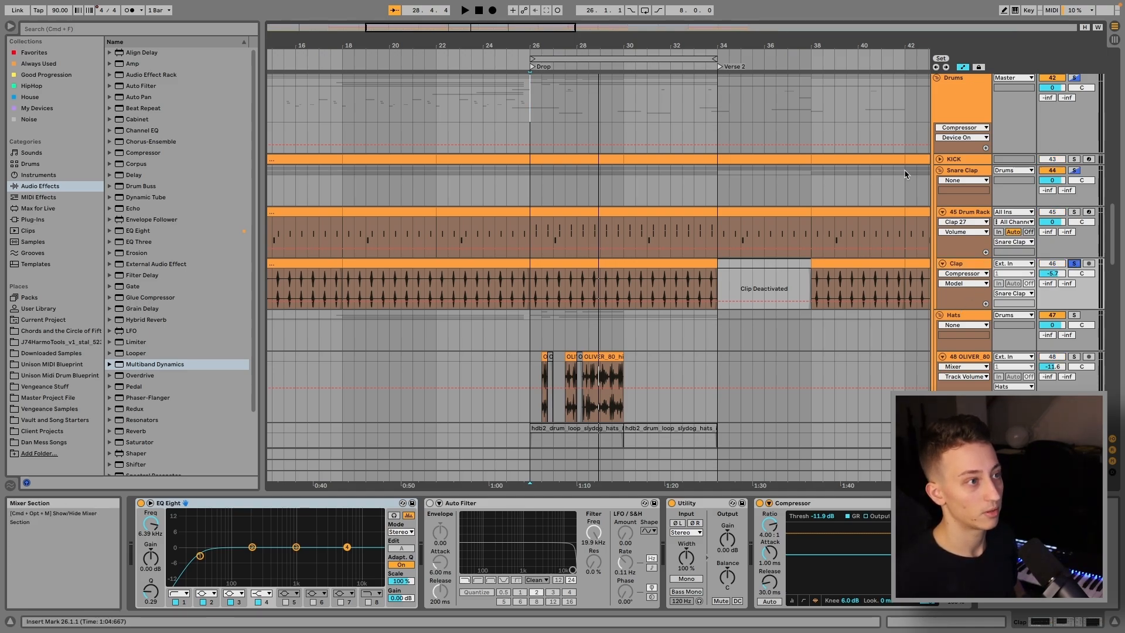
click(939, 160)
click(563, 212)
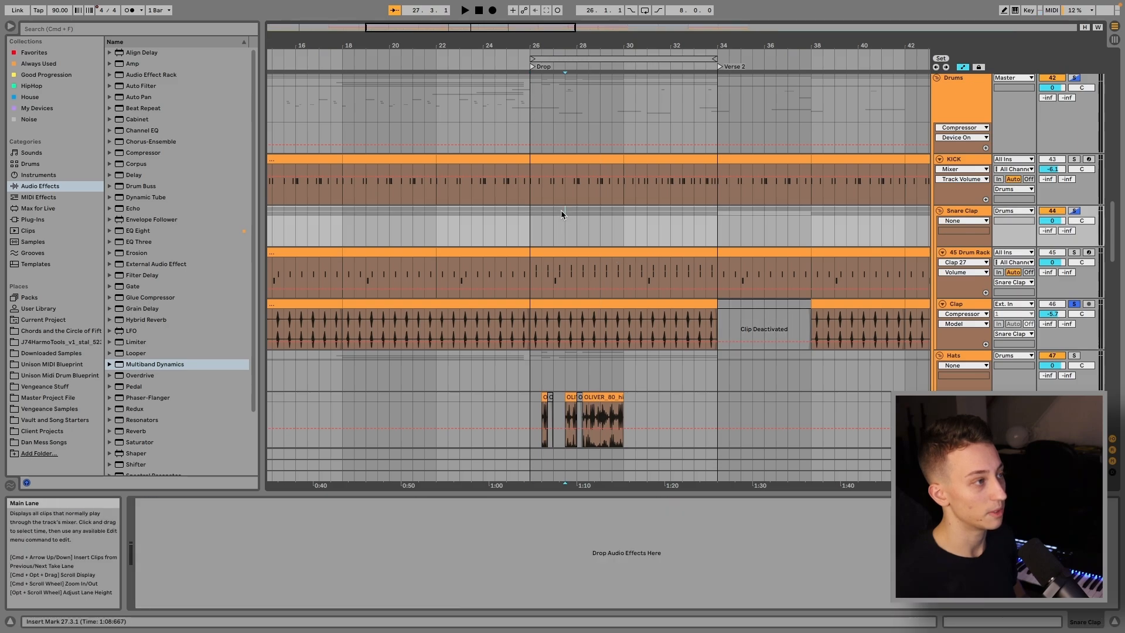
key(plus)
key(plus)
key(space)
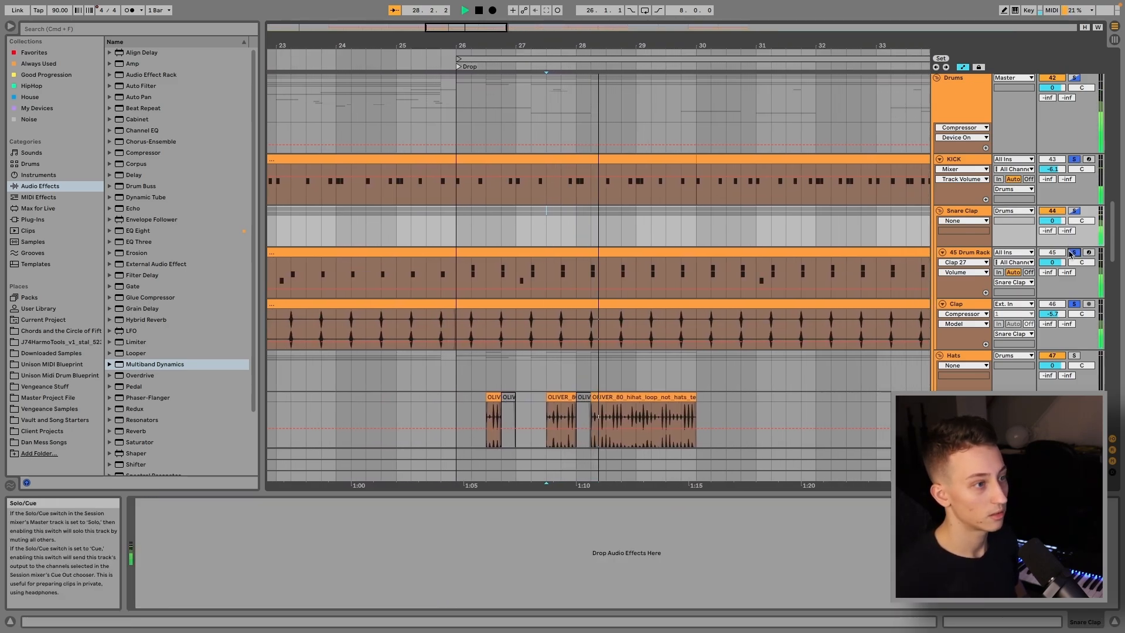
- Play the kick, snare rack and clap from bar 28 and examine the timing of their hits up close
click(548, 328)
scroll(549, 328, up, 6)
scroll(557, 330, right, 2)
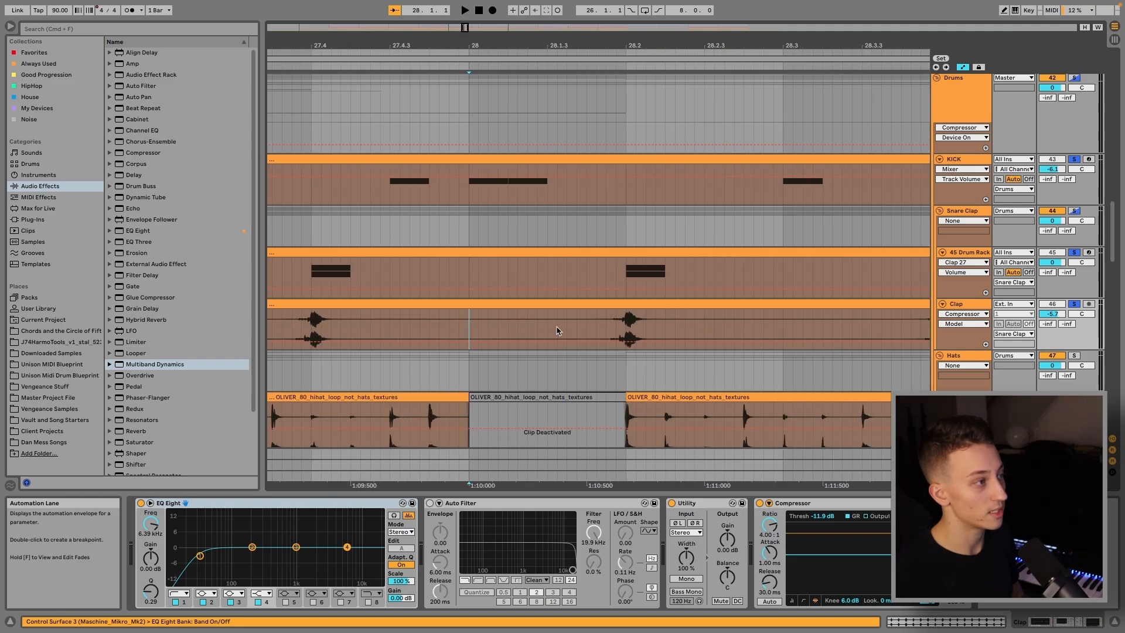
scroll(567, 336, up, 3)
scroll(568, 334, right, 2)
click(562, 325)
key(space)
scroll(443, 327, up, 5)
scroll(443, 328, down, 5)
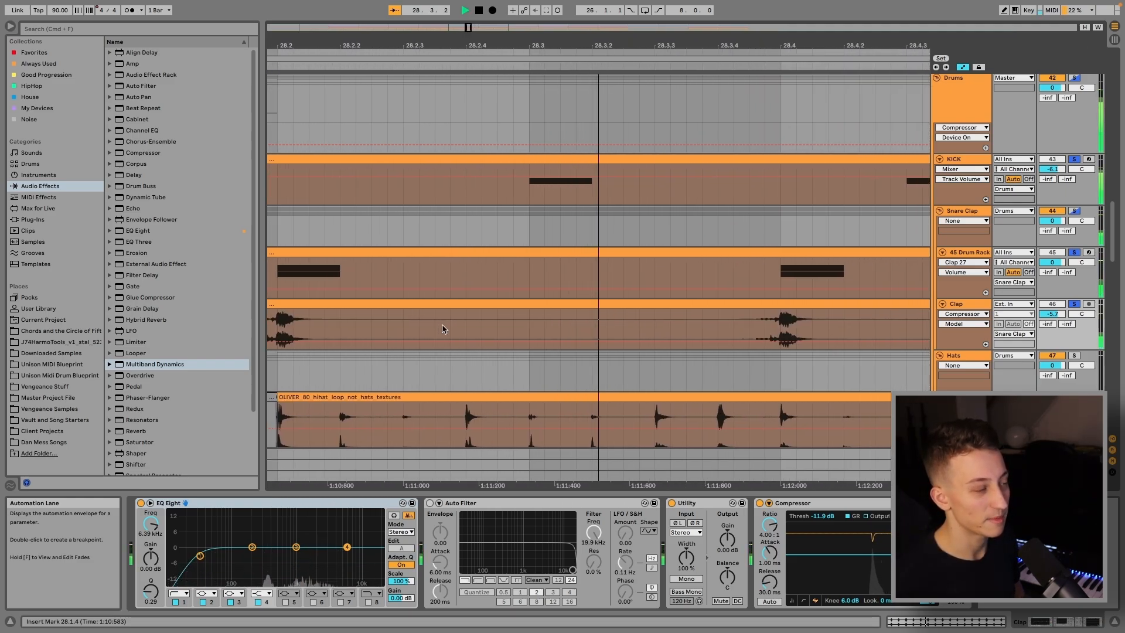
scroll(443, 327, down, 7)
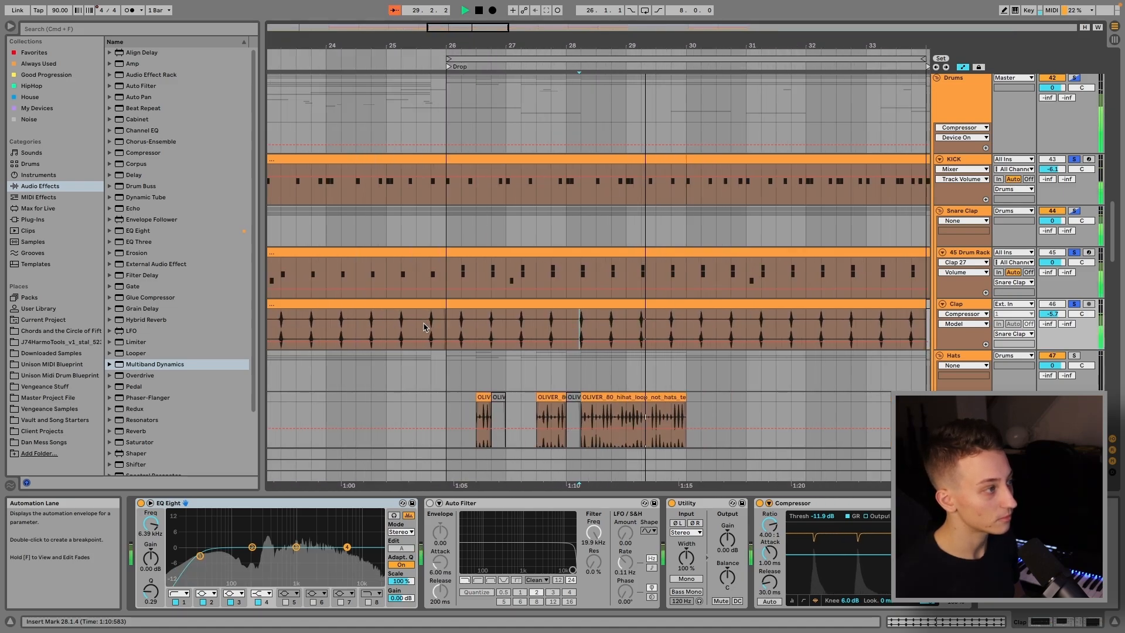
- Take the kick, drum rack and clap out of solo, solo the Hats group, and play it from bar 26
click(453, 331)
scroll(498, 331, down, 2)
scroll(530, 331, down, 2)
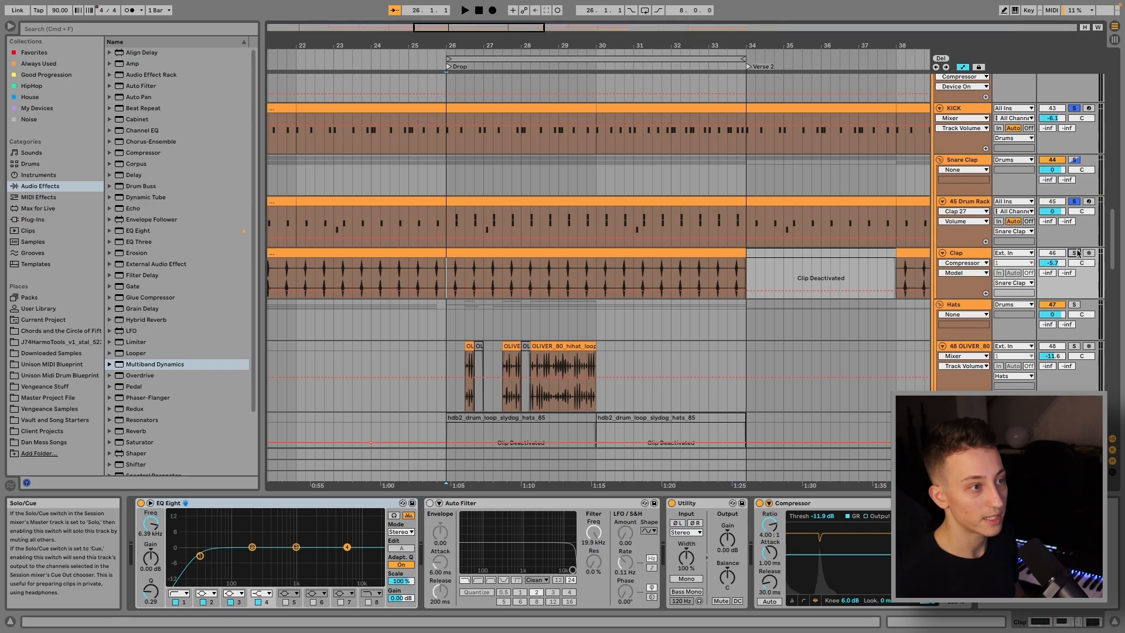
click(986, 310)
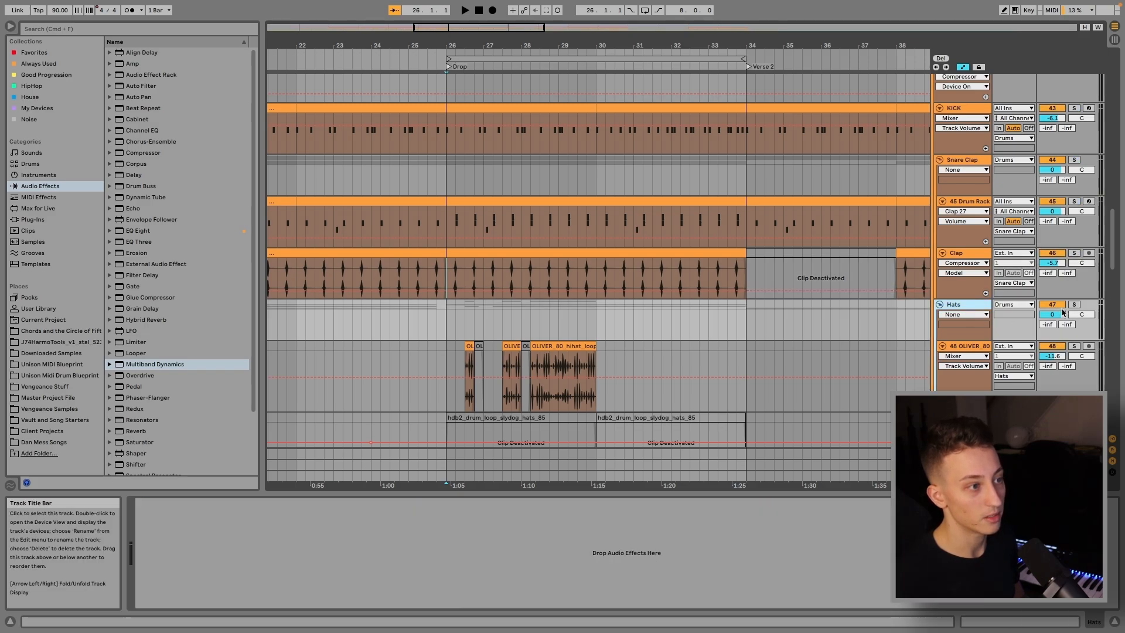
scroll(1041, 282, down, 3)
scroll(967, 204, down, 4)
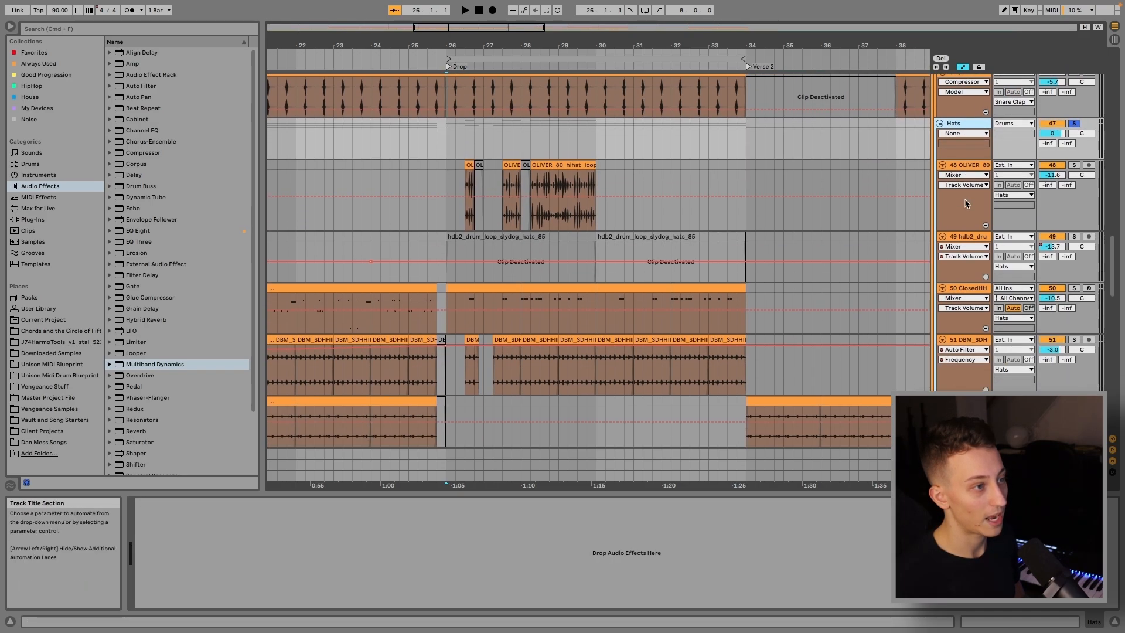
scroll(965, 206, up, 2)
key(space)
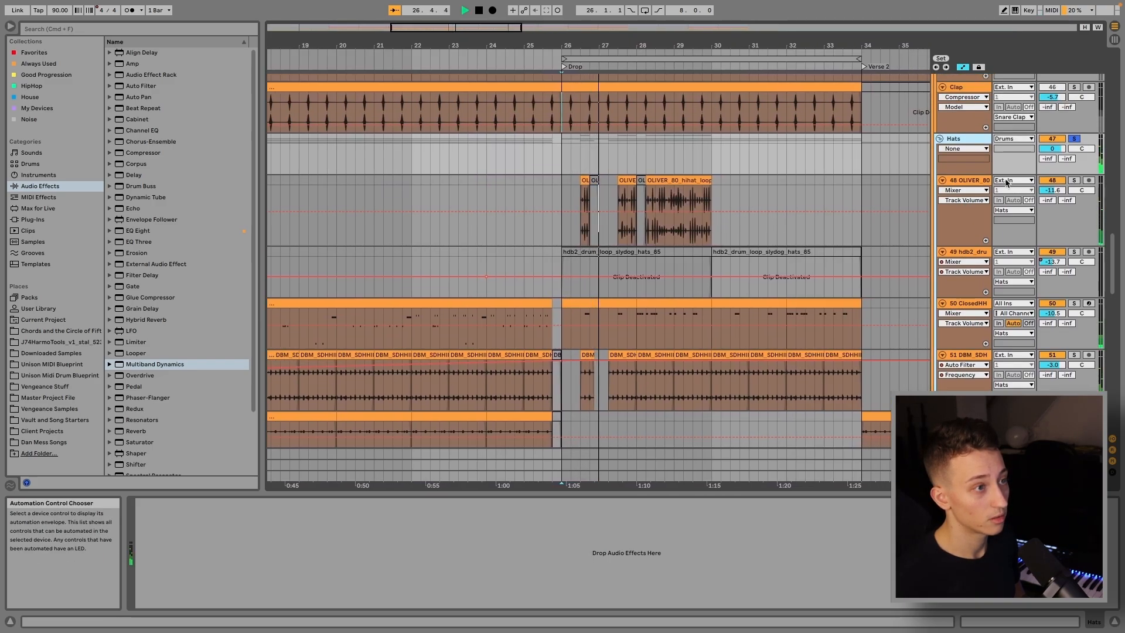
- Solo the OLIVER_80 hi-hat loop track and play it through the first half of the drop
click(1074, 181)
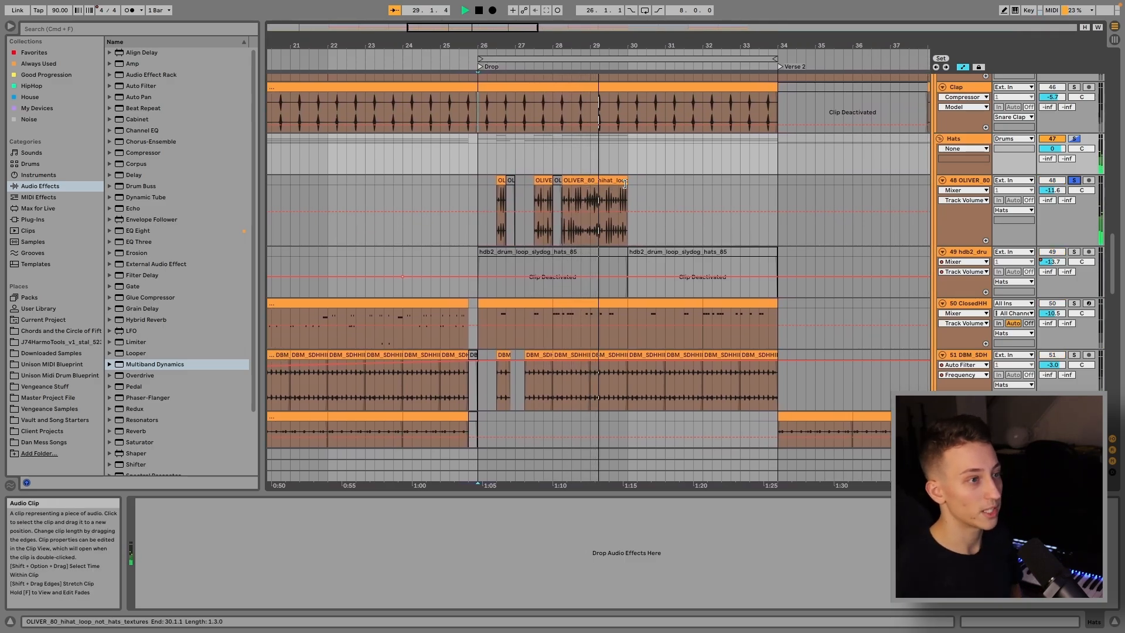
key(space)
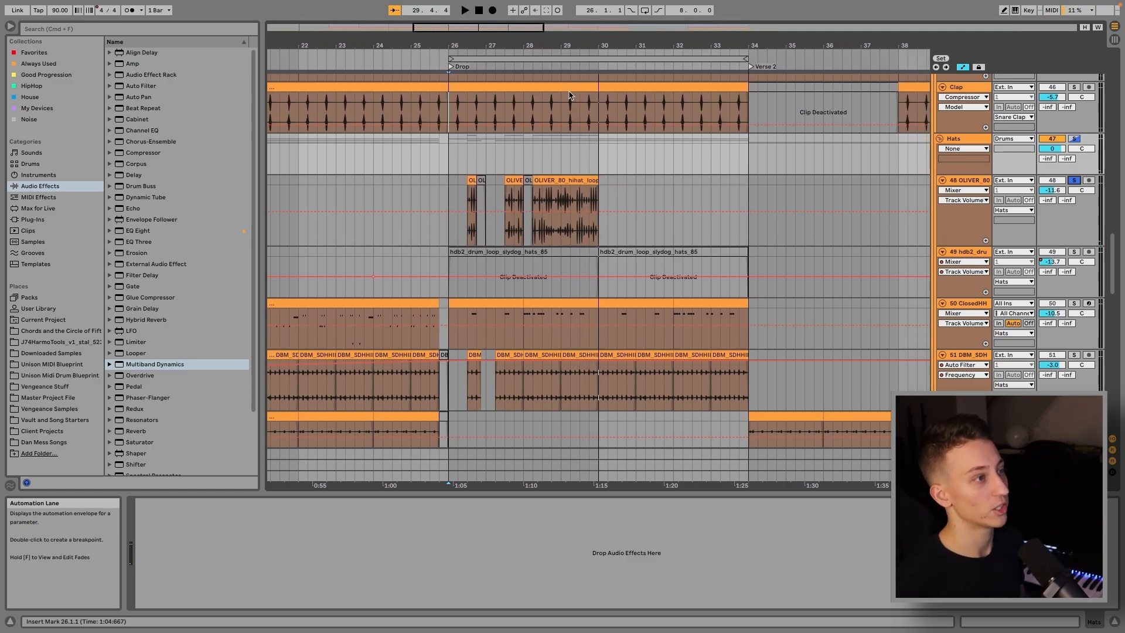
- Play the drop from bar 26 with the hats out of solo, and look through the FX and Fills tracks
key(space)
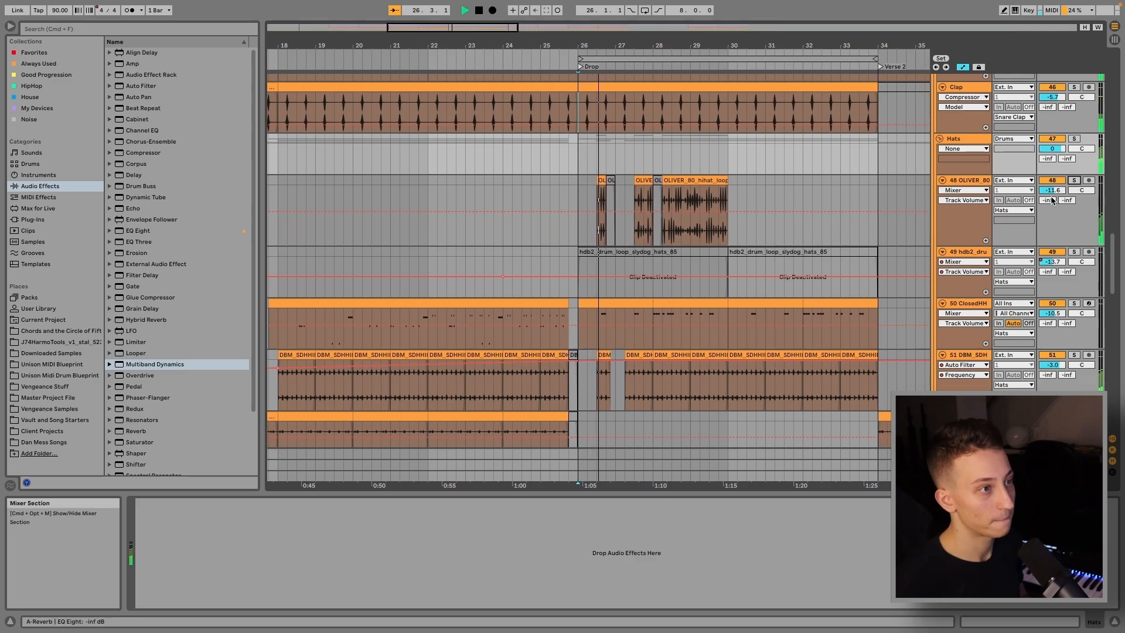
scroll(971, 199, down, 10)
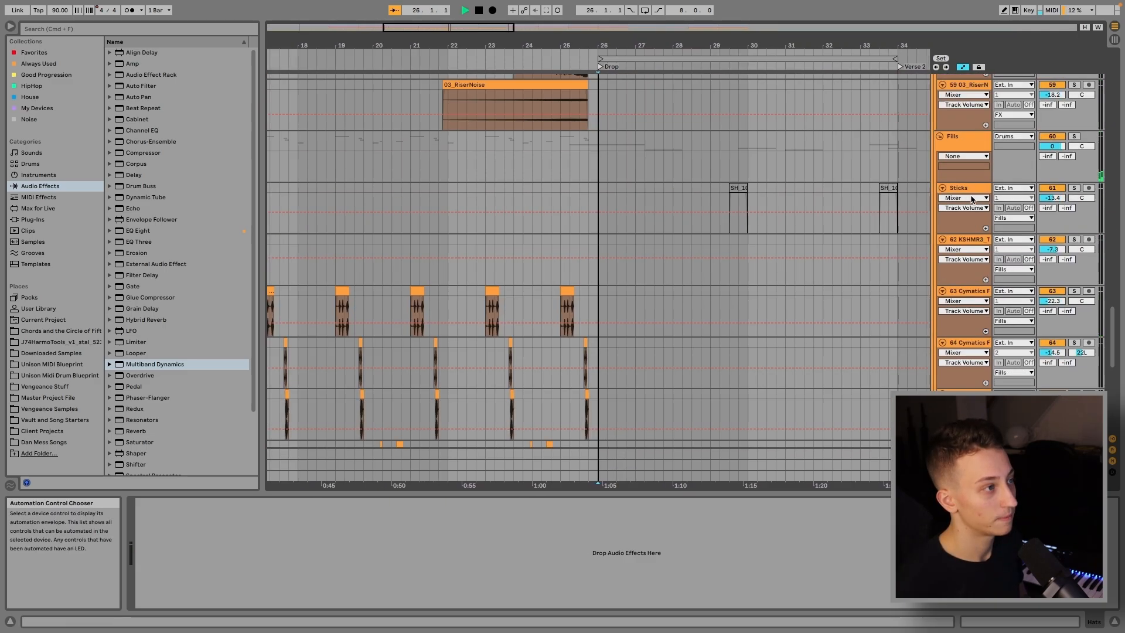
scroll(948, 176, down, 10)
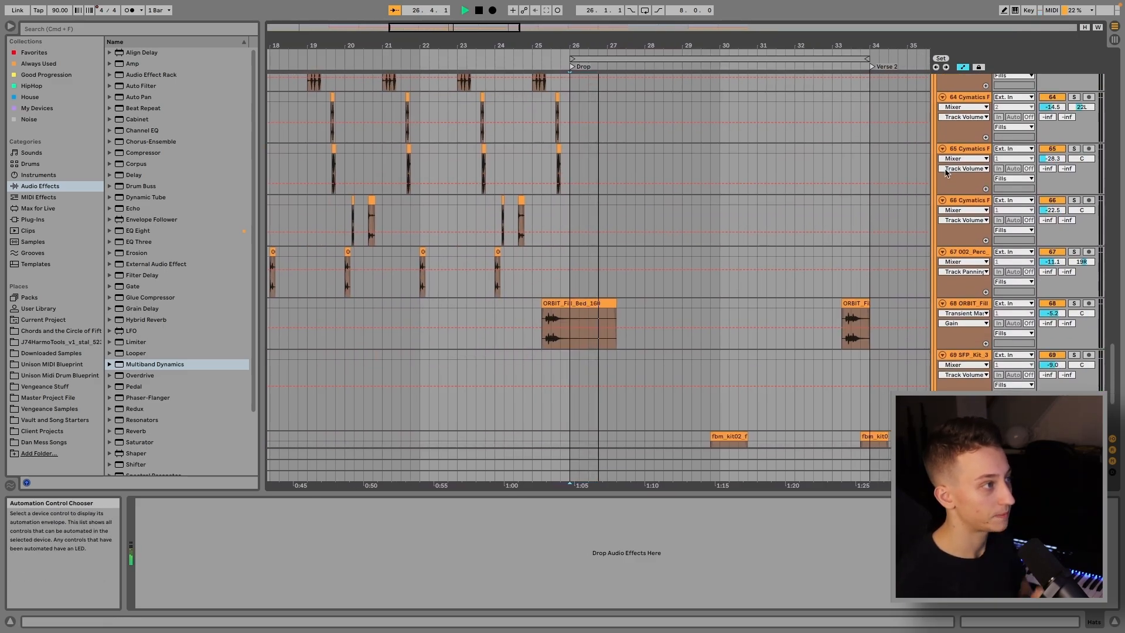
scroll(945, 177, up, 8)
- Solo the FL_VPS_Kit04 glass one-shot track in the Percs group and play its short clip in bar 27
scroll(945, 176, up, 3)
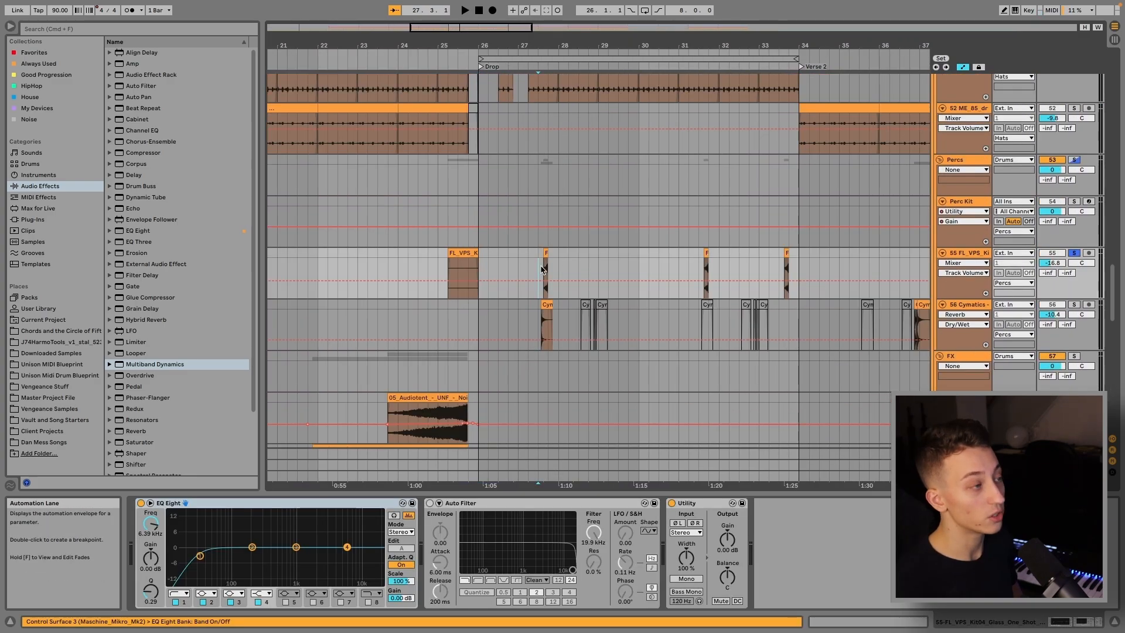
scroll(541, 266, up, 5)
click(541, 265)
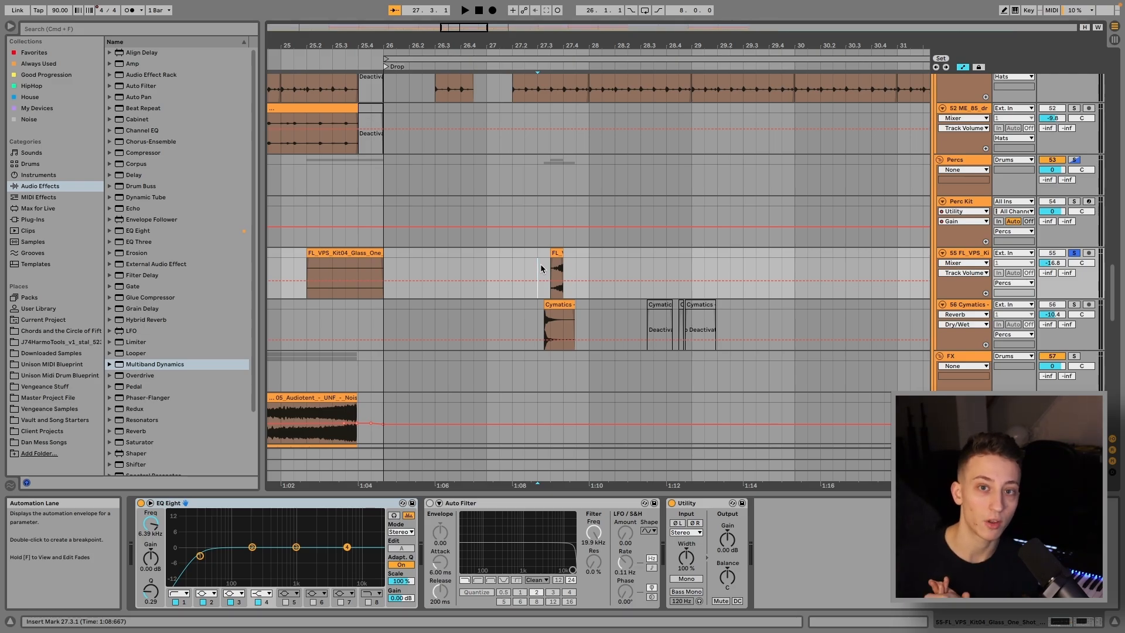
key(plus)
key(plus)
key(minus)
key(minus)
scroll(554, 331, up, 2)
key(minus)
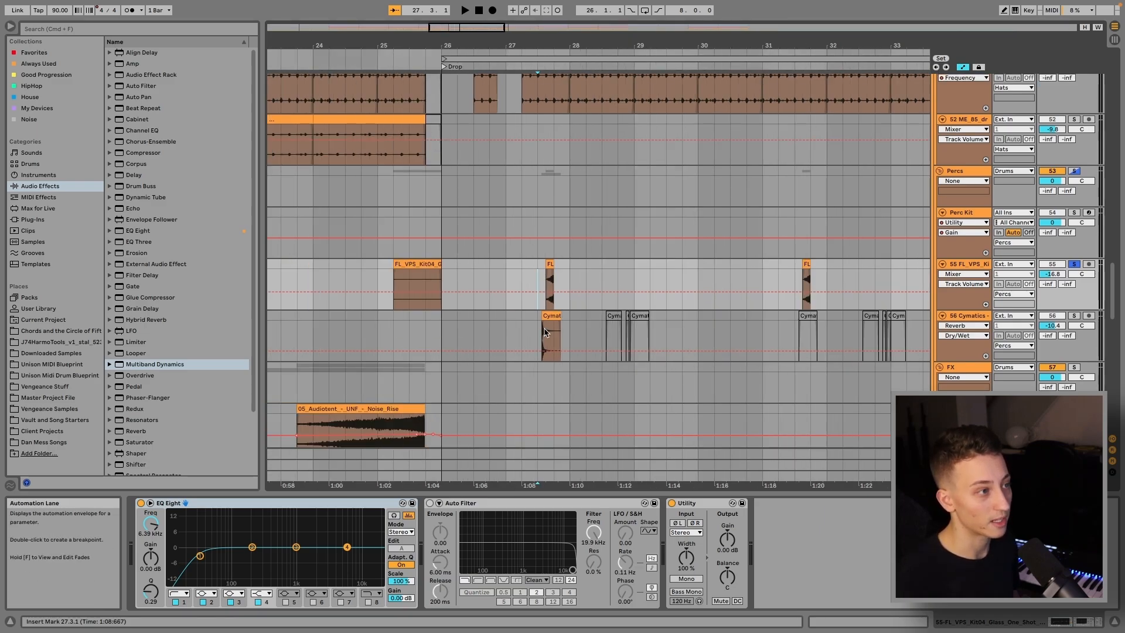
key(plus)
key(plus)
key(plus)
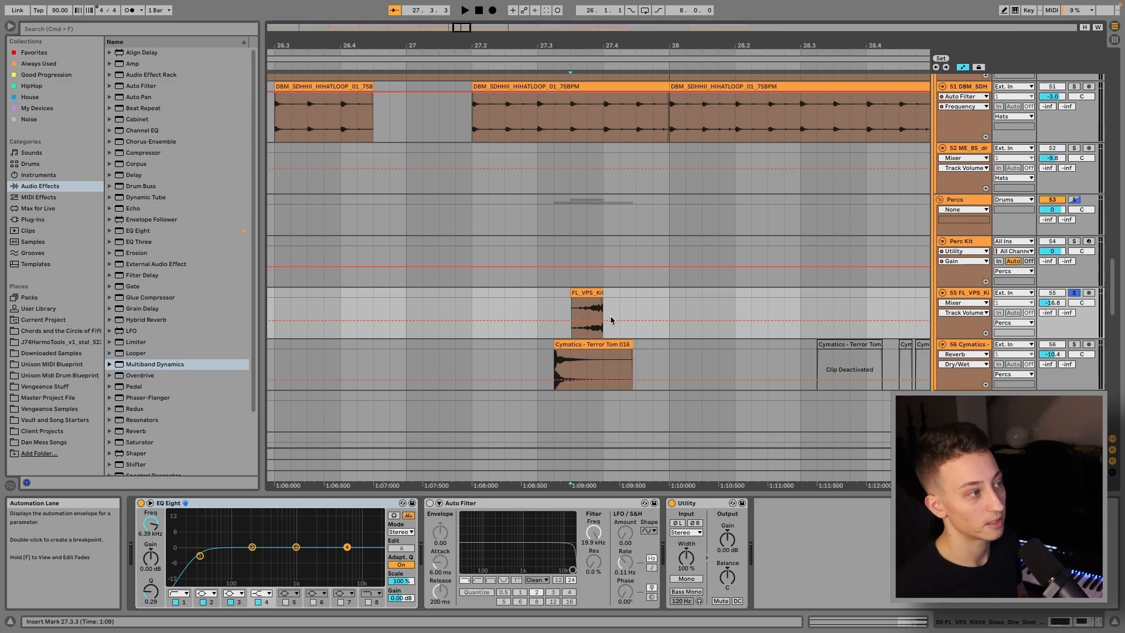
key(space)
- Take the glass one-shot out of solo and play the whole Percs group from bar 27
scroll(786, 319, up, 10)
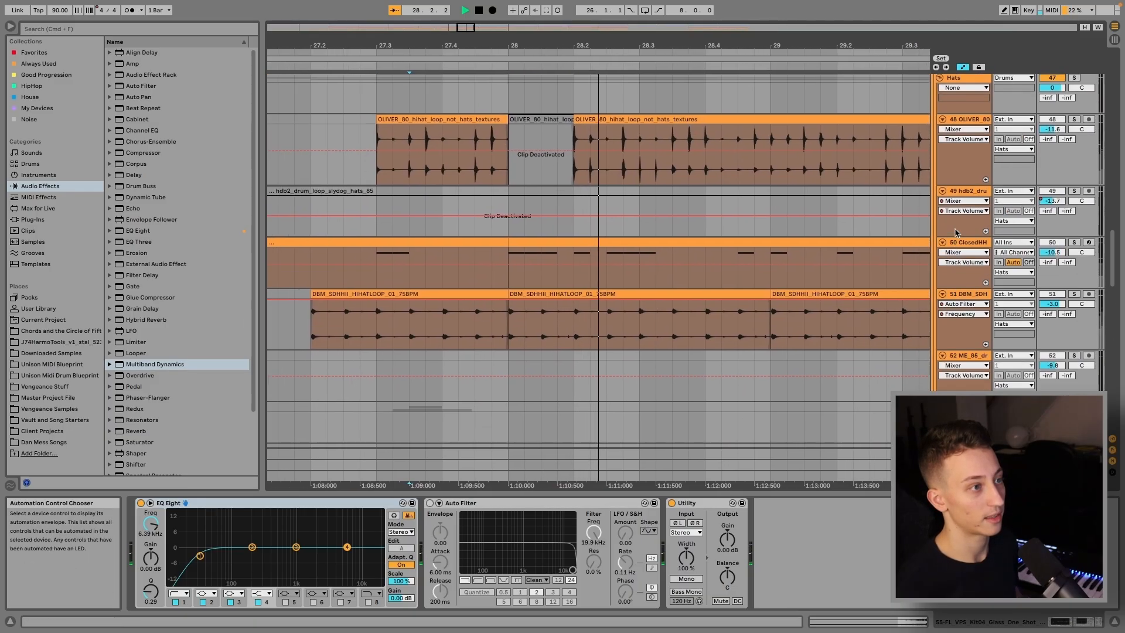
scroll(1062, 238, up, 8)
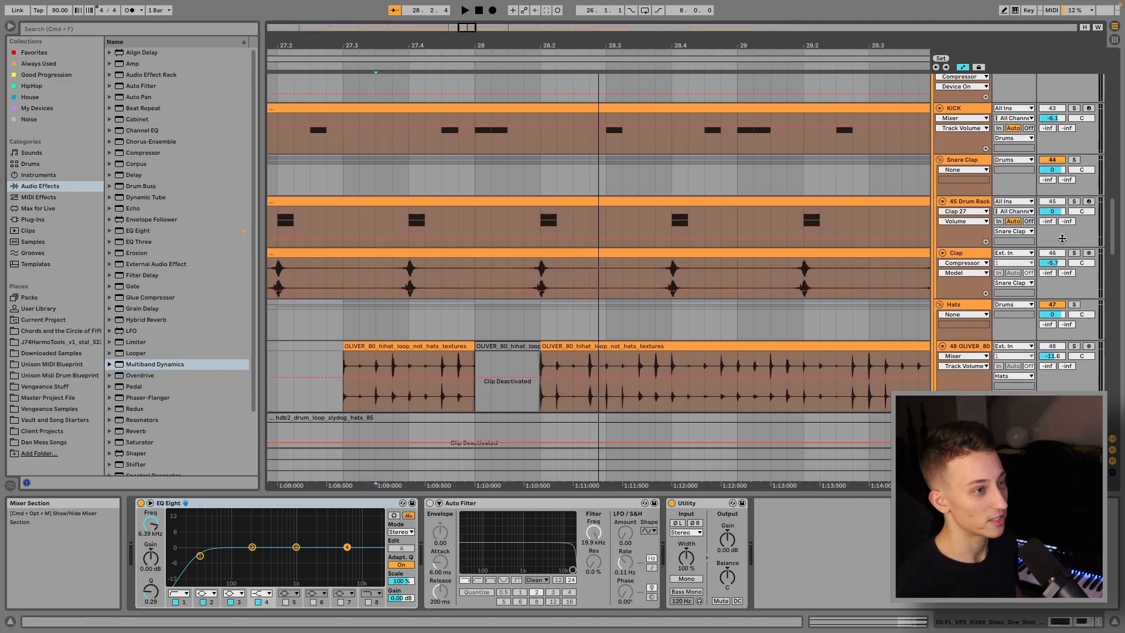
scroll(1067, 253, down, 15)
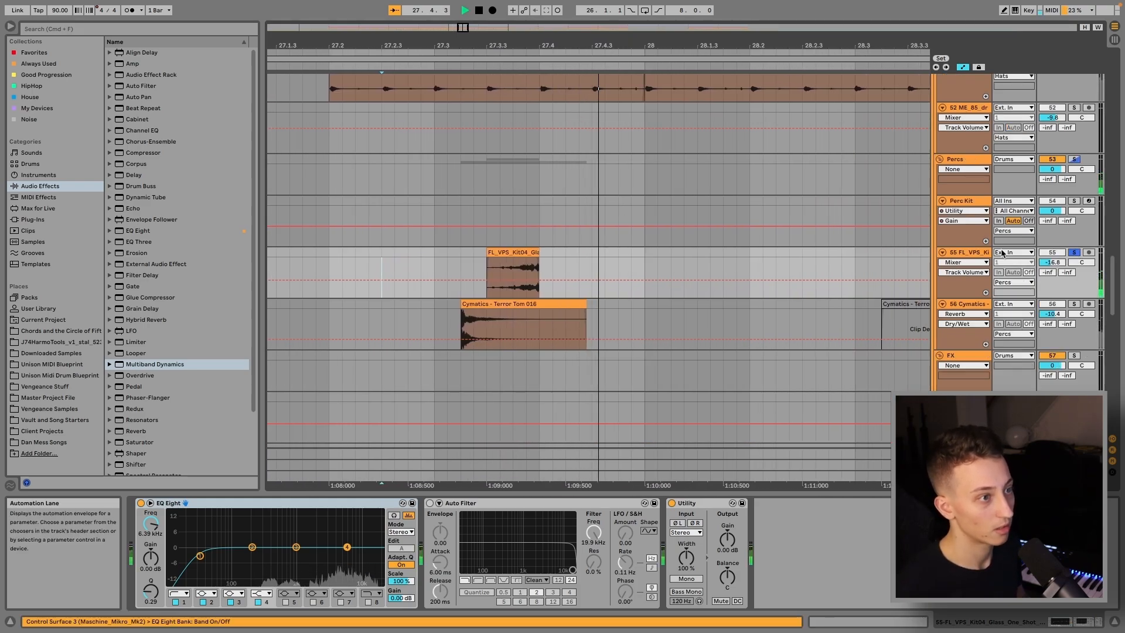
key(space)
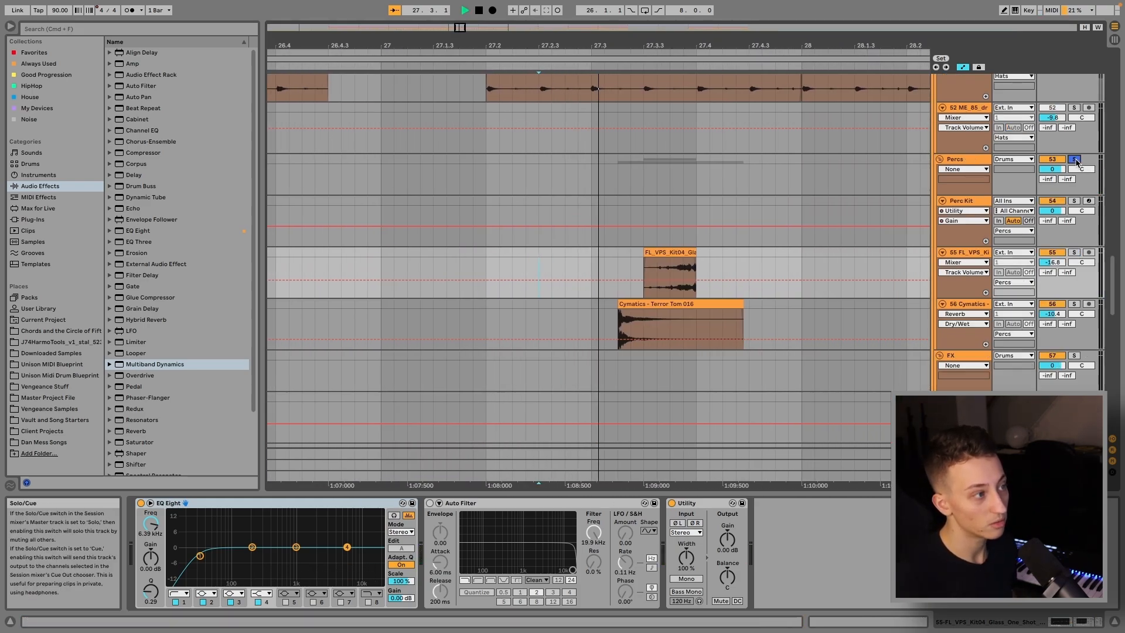
scroll(839, 218, up, 5)
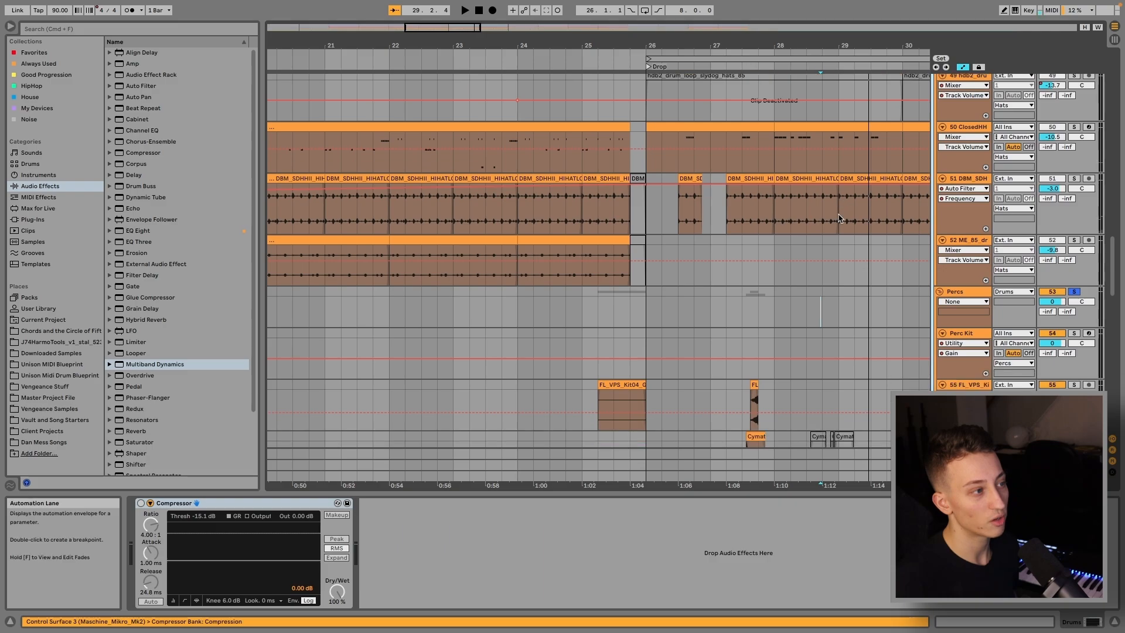
- Look through the FX and Fills tracks and play the fills from bar 27, starting with the VFB2_kit5 drop fill
scroll(839, 218, down, 8)
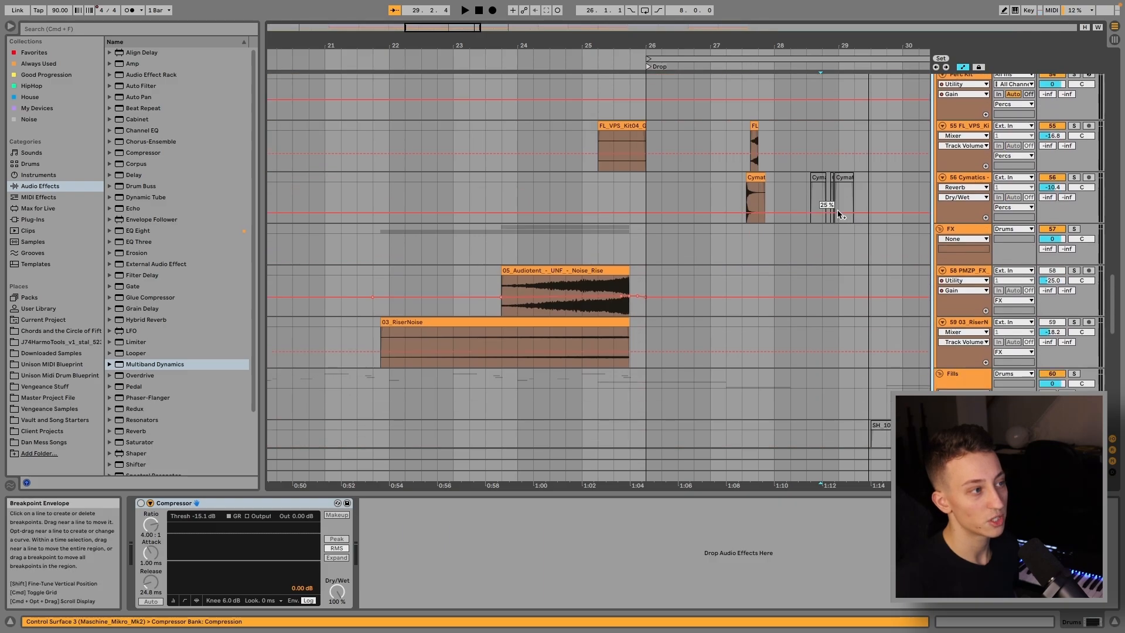
scroll(839, 218, right, 4)
scroll(834, 214, down, 2)
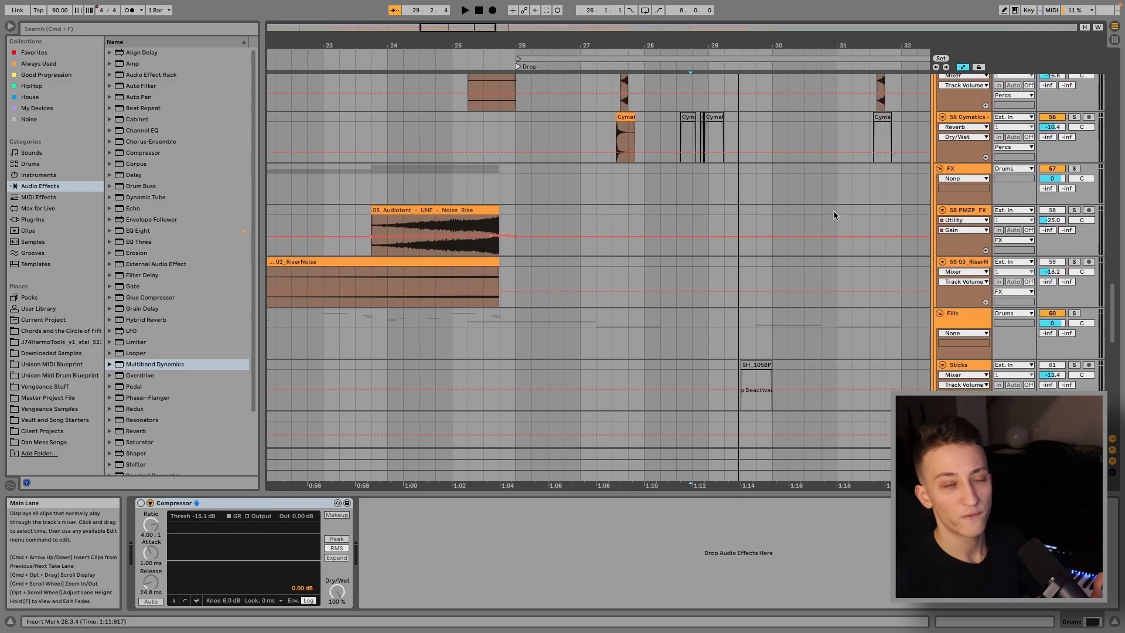
scroll(832, 209, down, 4)
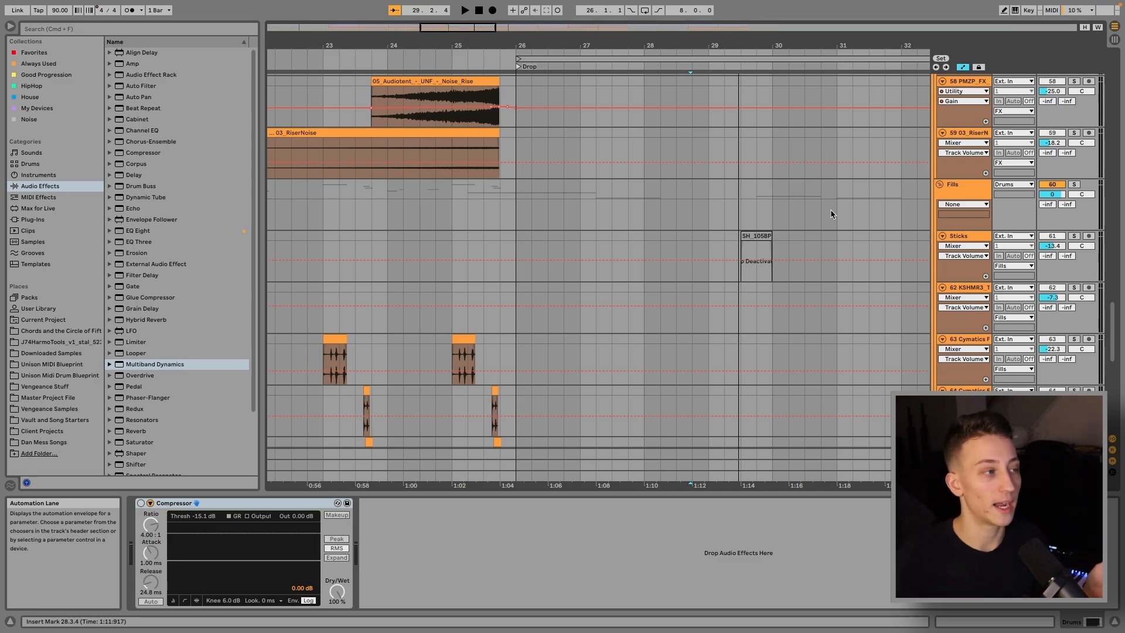
scroll(831, 209, down, 10)
scroll(803, 237, right, 1)
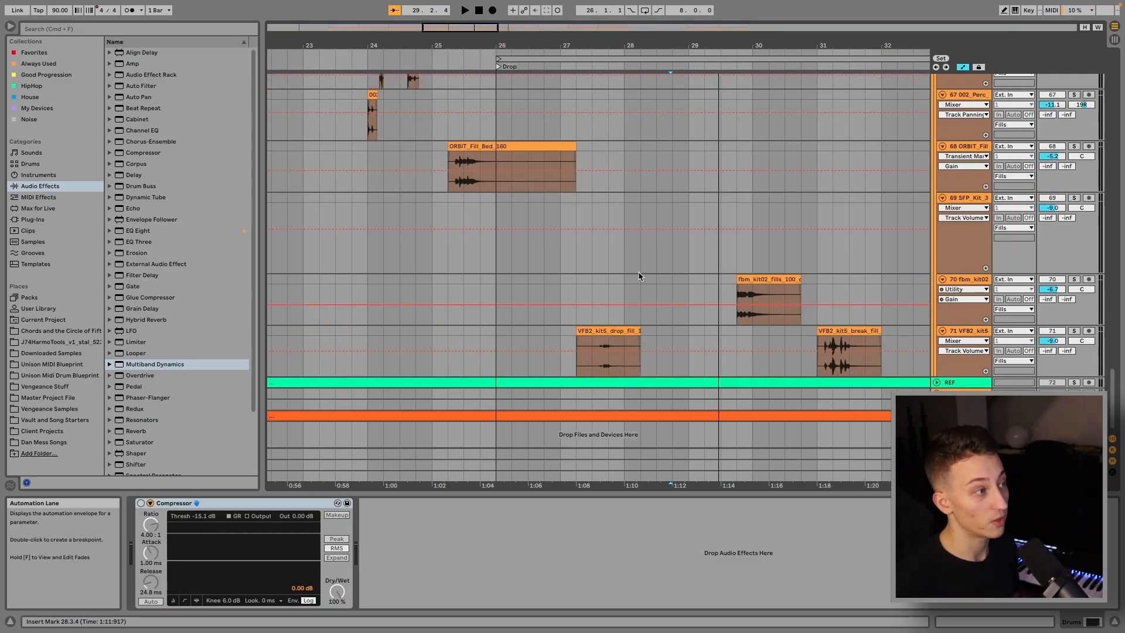
click(580, 280)
scroll(1083, 290, up, 13)
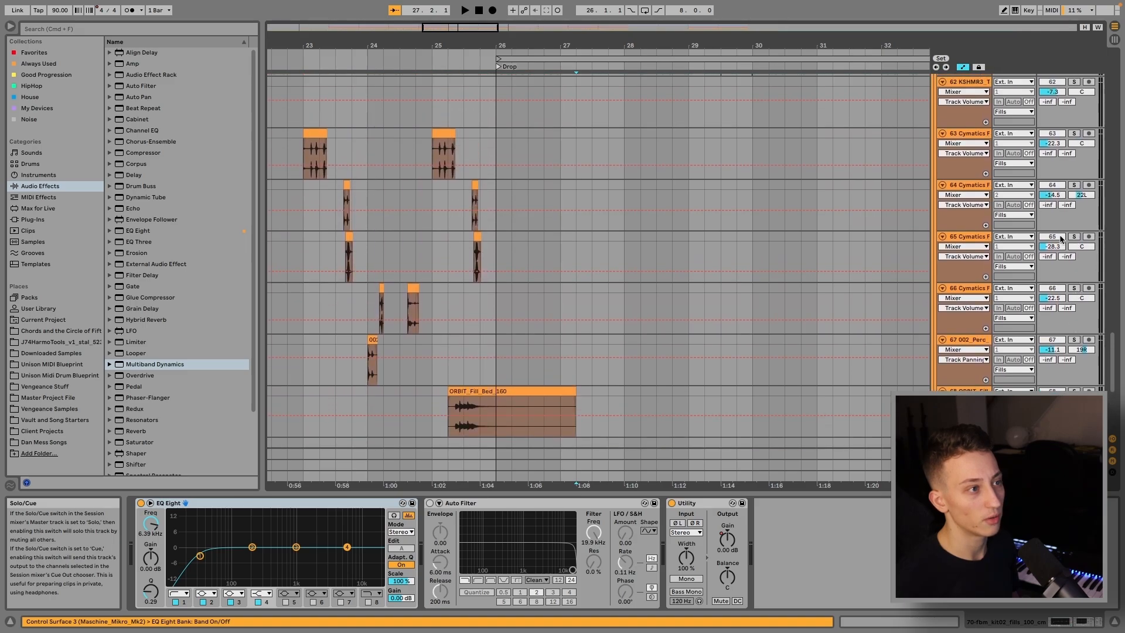
scroll(1075, 159, down, 13)
key(space)
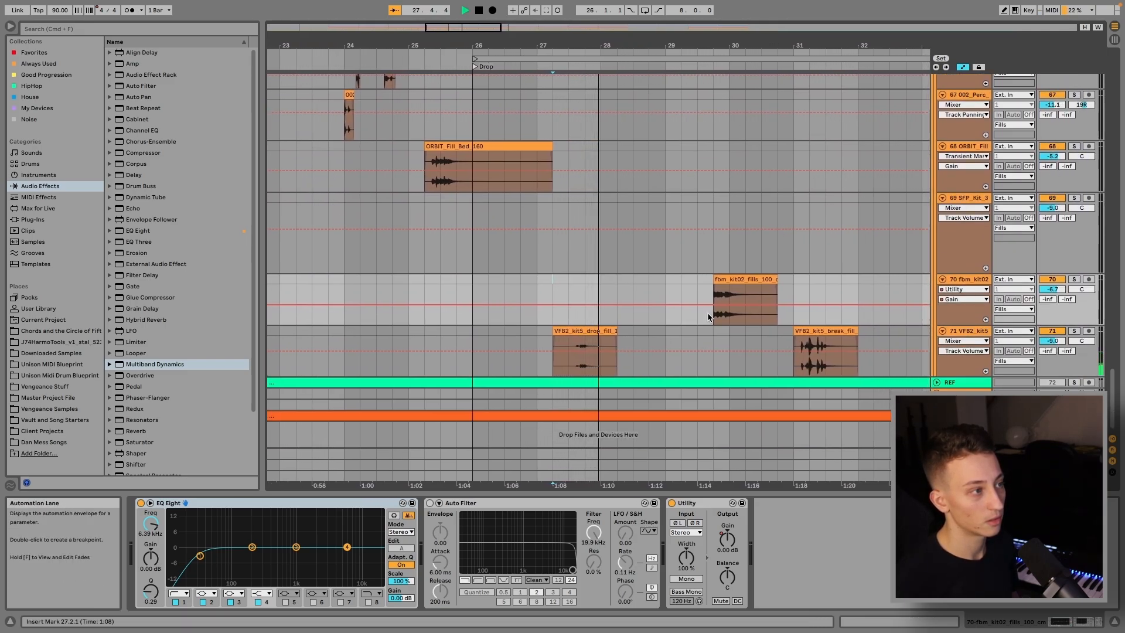
- Audition the fbm_kit02 fill near bar 30, the VFB2_kit5 break fill at bar 31 and the fills closing the drop in bar 33
click(698, 288)
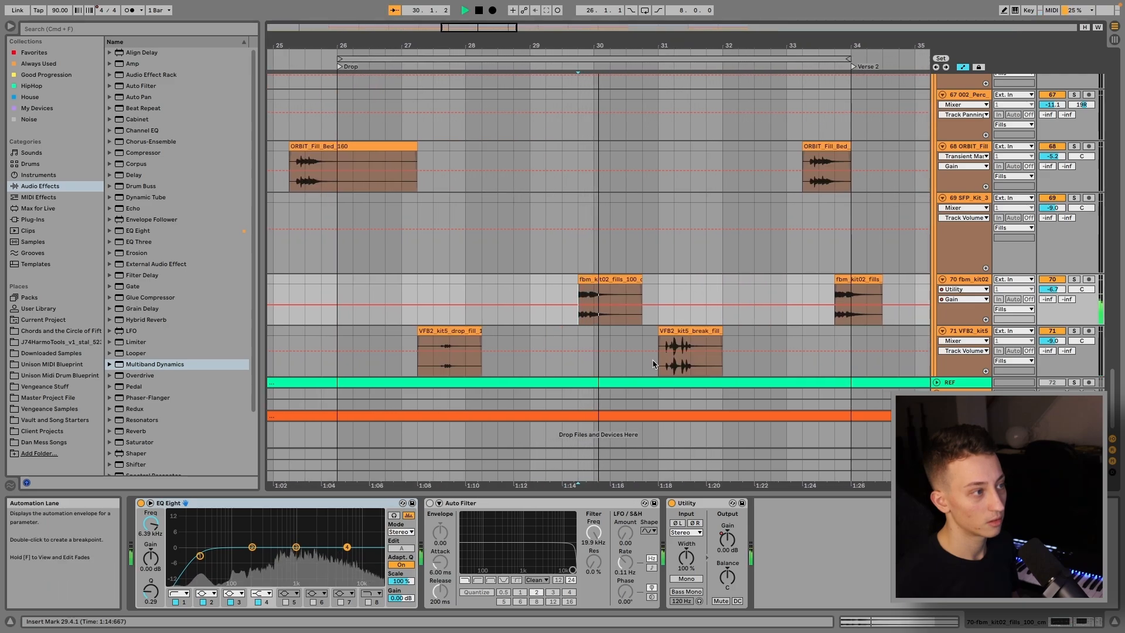
click(650, 359)
key(plus)
key(space)
key(space)
key(minus)
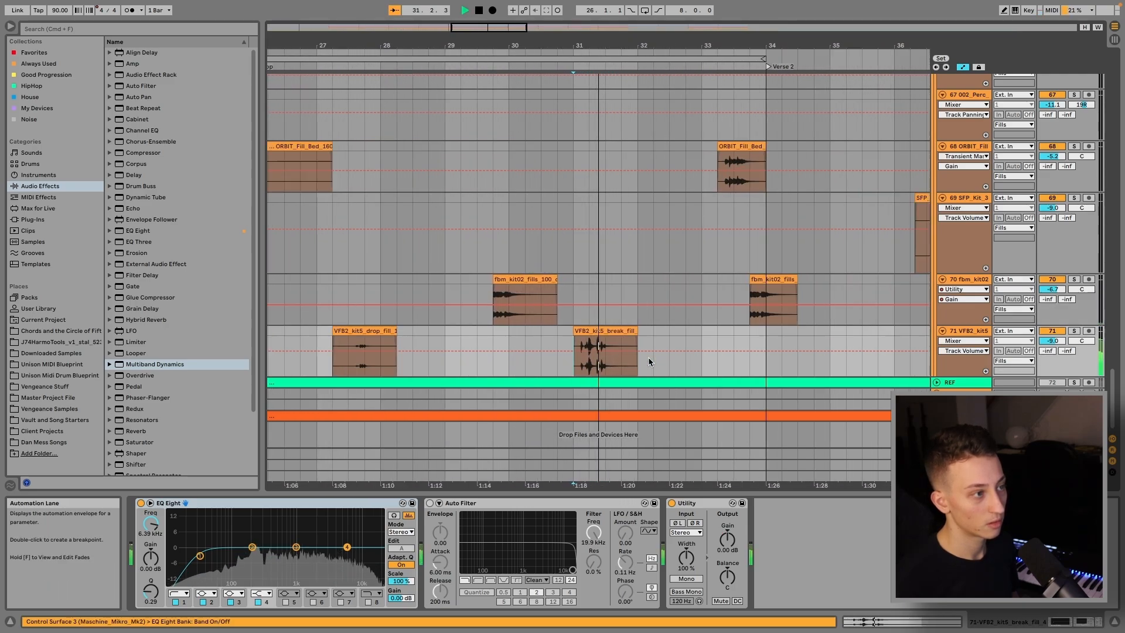
click(656, 282)
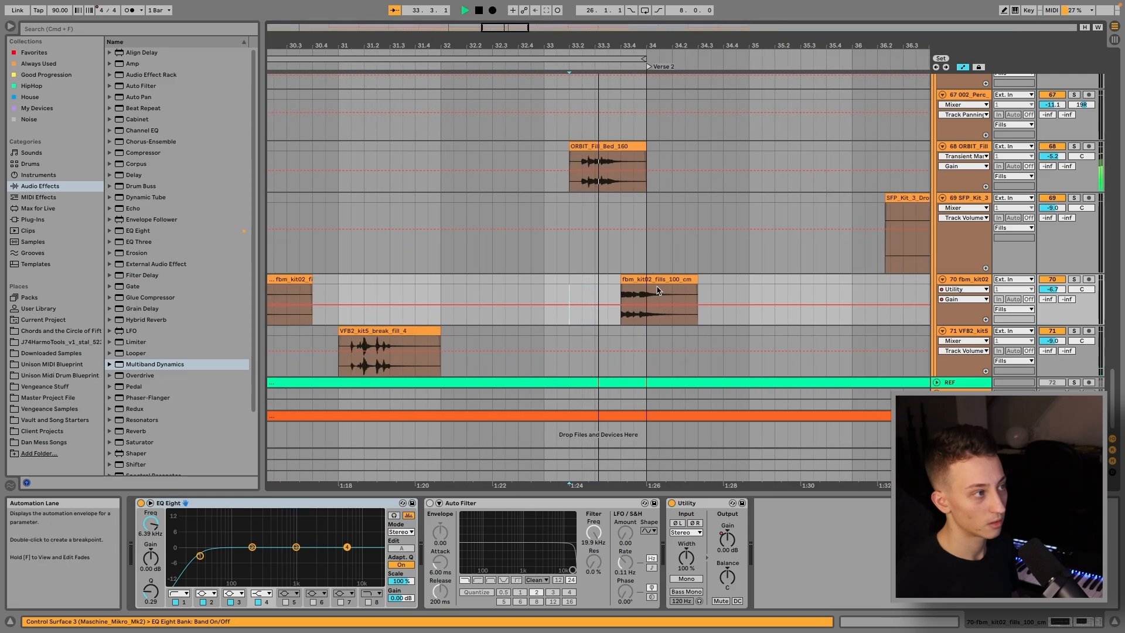
key(minus)
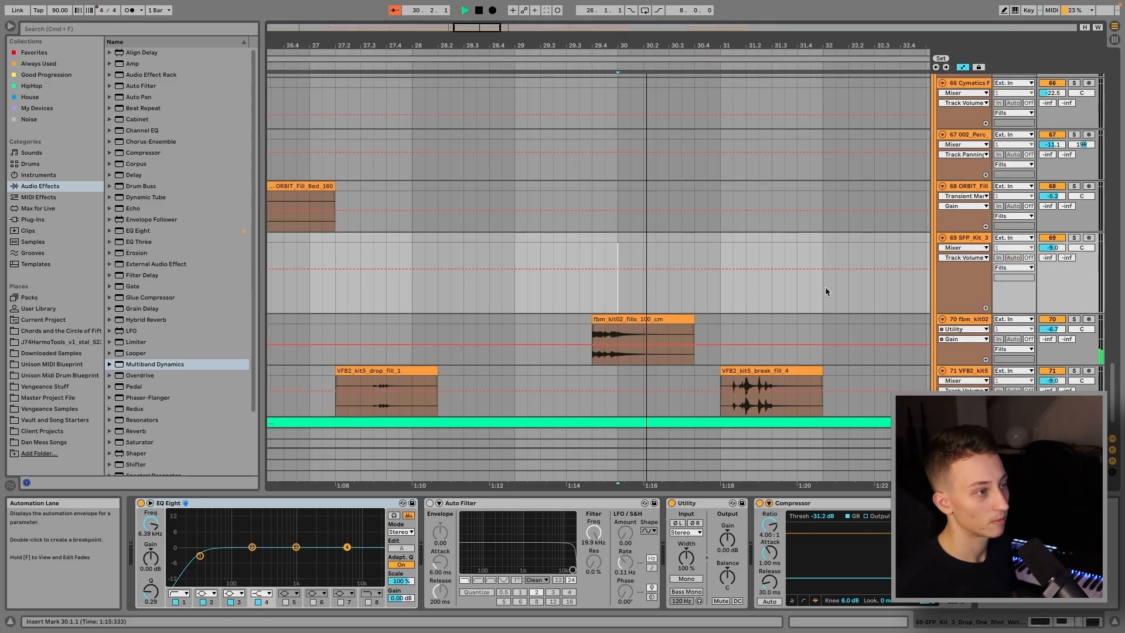
- Play the second half of the drop from bar 30 into Verse 2, looking over the fill, percussion and hat tracks
scroll(850, 296, down, 2)
key(plus)
key(plus)
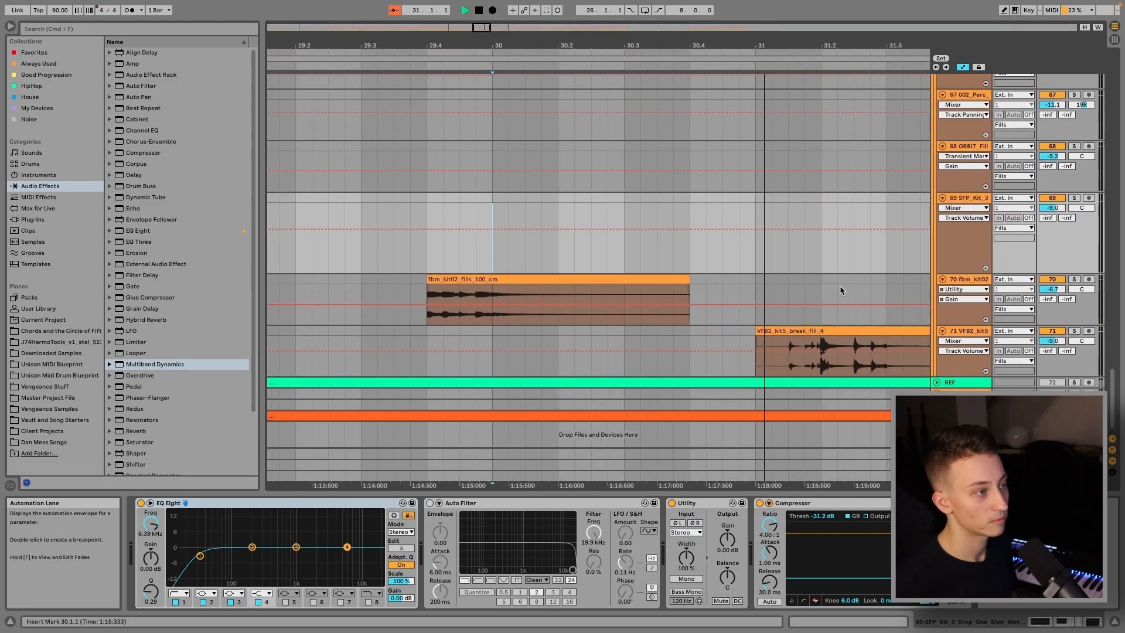
scroll(840, 286, right, 2)
key(minus)
key(minus)
scroll(840, 286, up, 20)
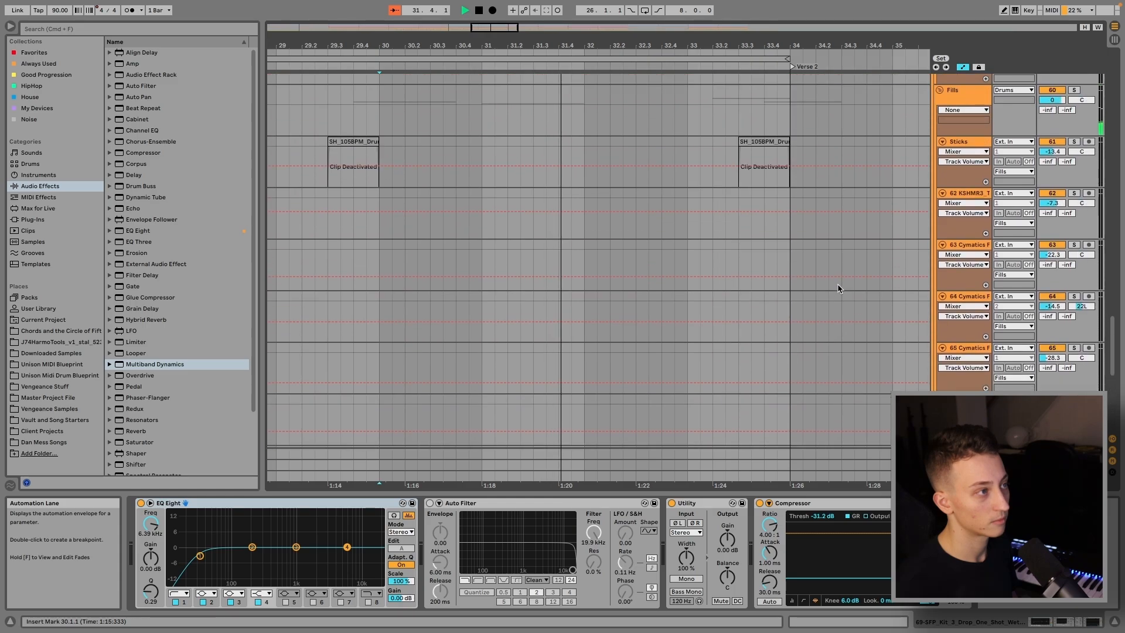
scroll(785, 281, down, 5)
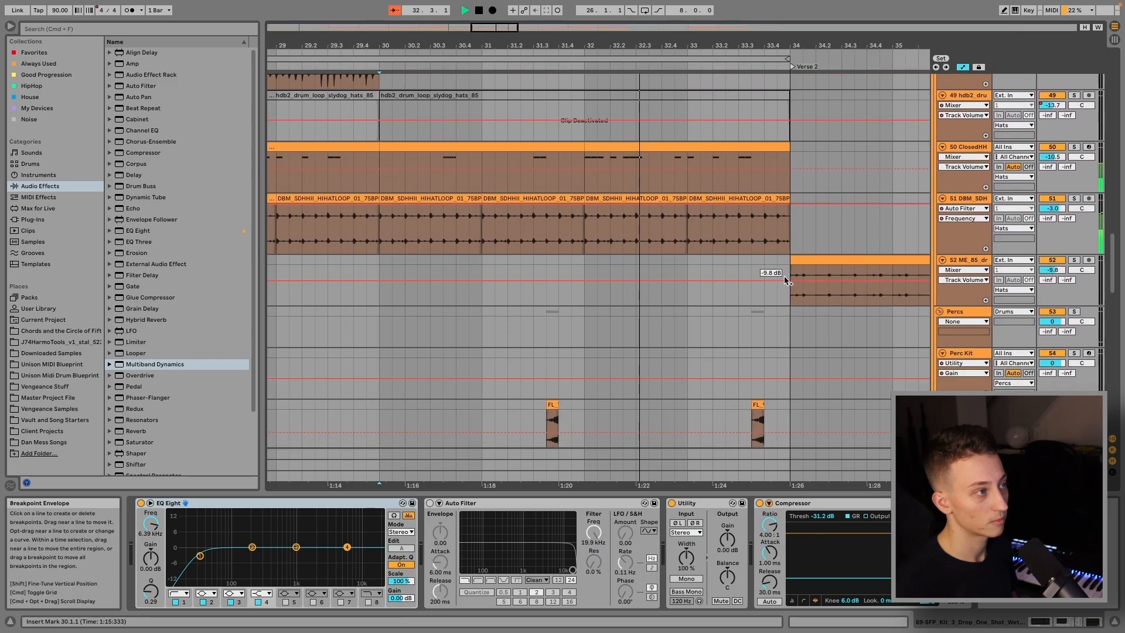
scroll(785, 281, up, 2)
key(minus)
key(minus)
scroll(597, 284, up, 4)
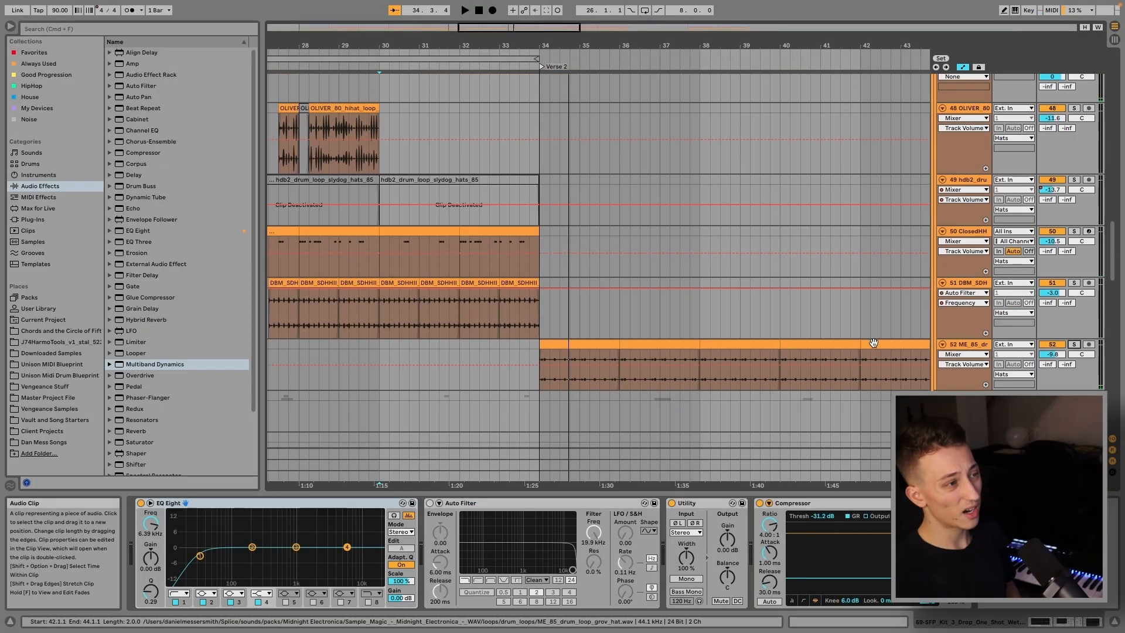
- Play Verse 2 from bar 38, where the shred lead enters, and open that track's Serum patch
click(836, 320)
key(minus)
scroll(671, 322, down, 5)
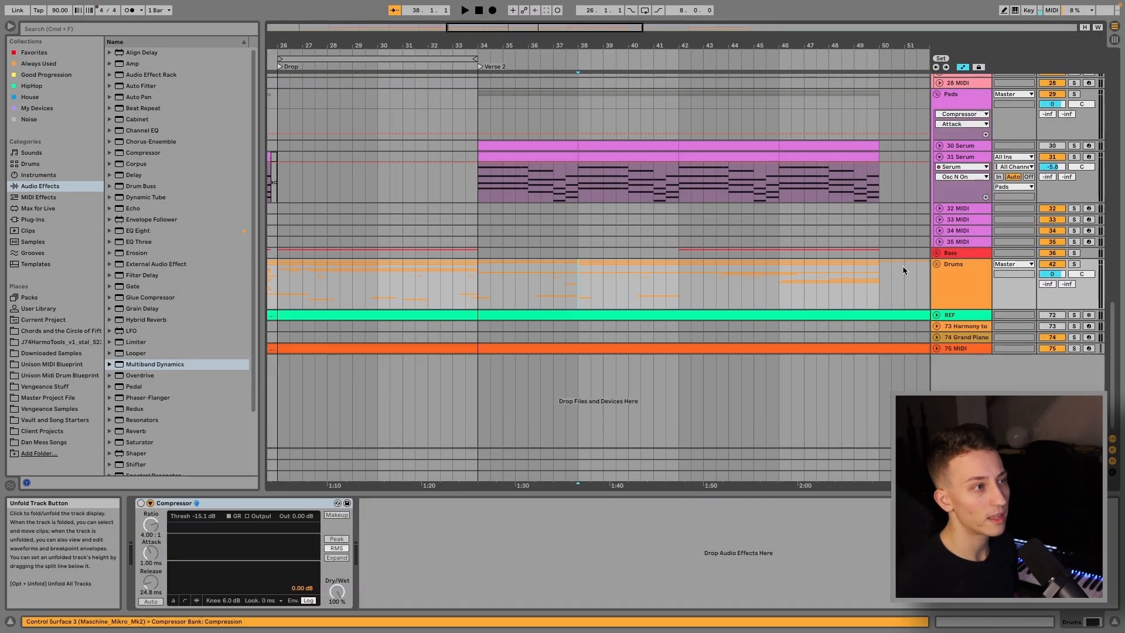
scroll(727, 262, up, 7)
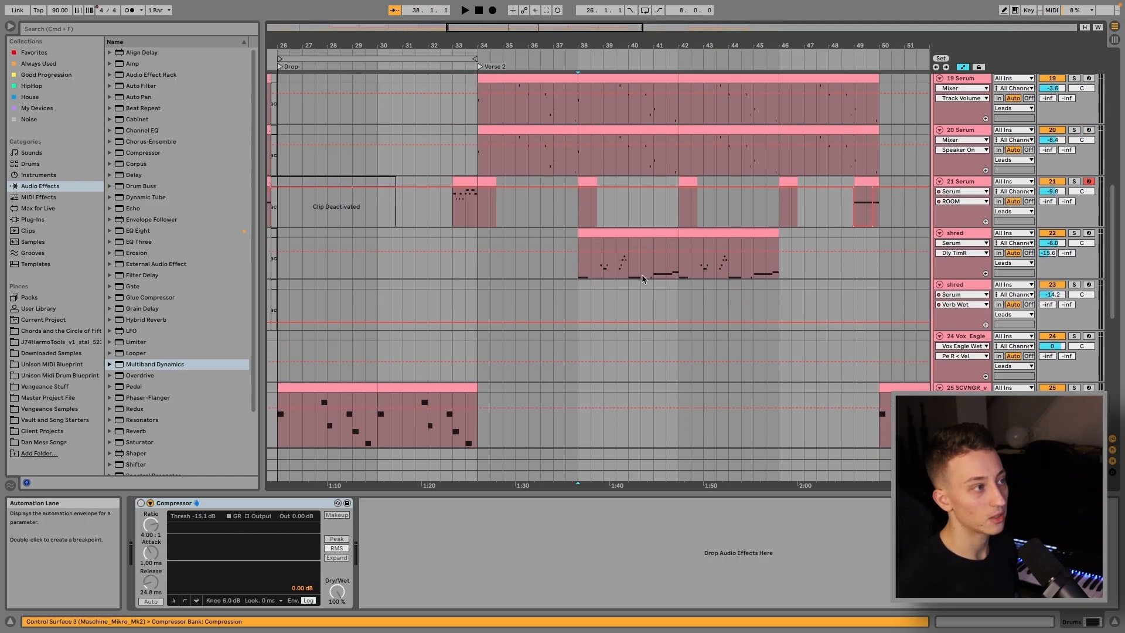
click(582, 262)
key(plus)
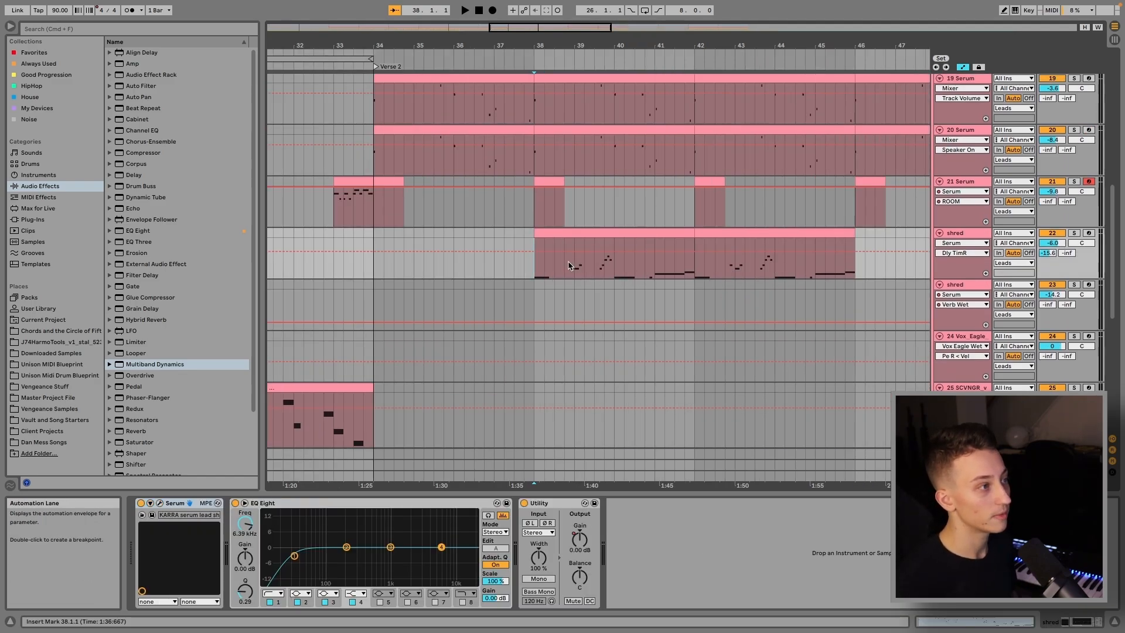
key(space)
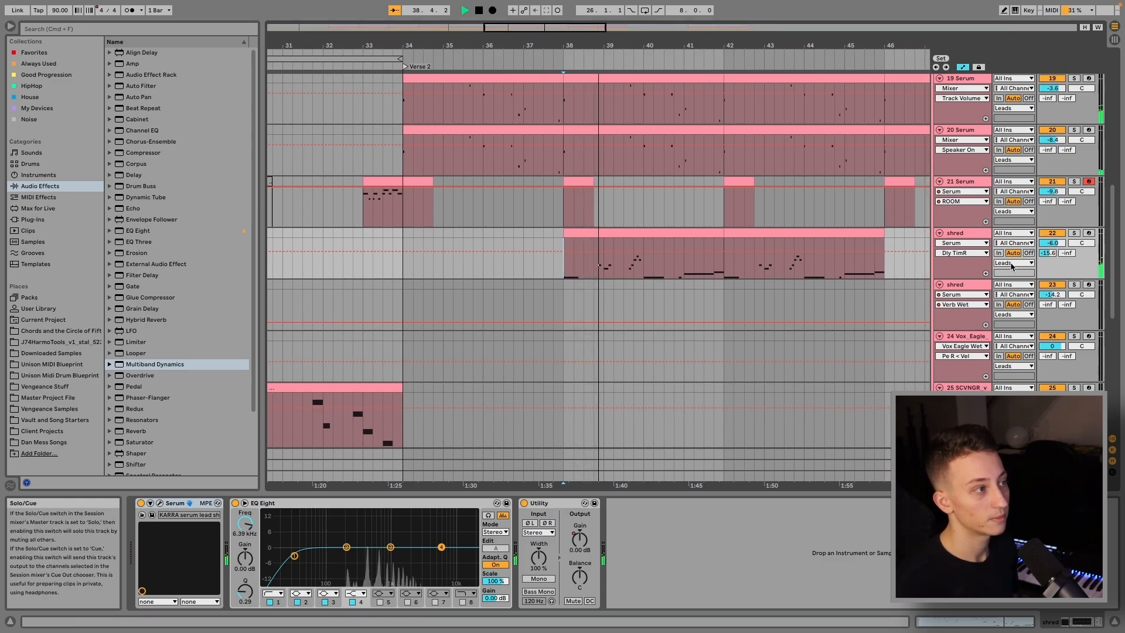
click(160, 503)
drag(707, 205, 382, 327)
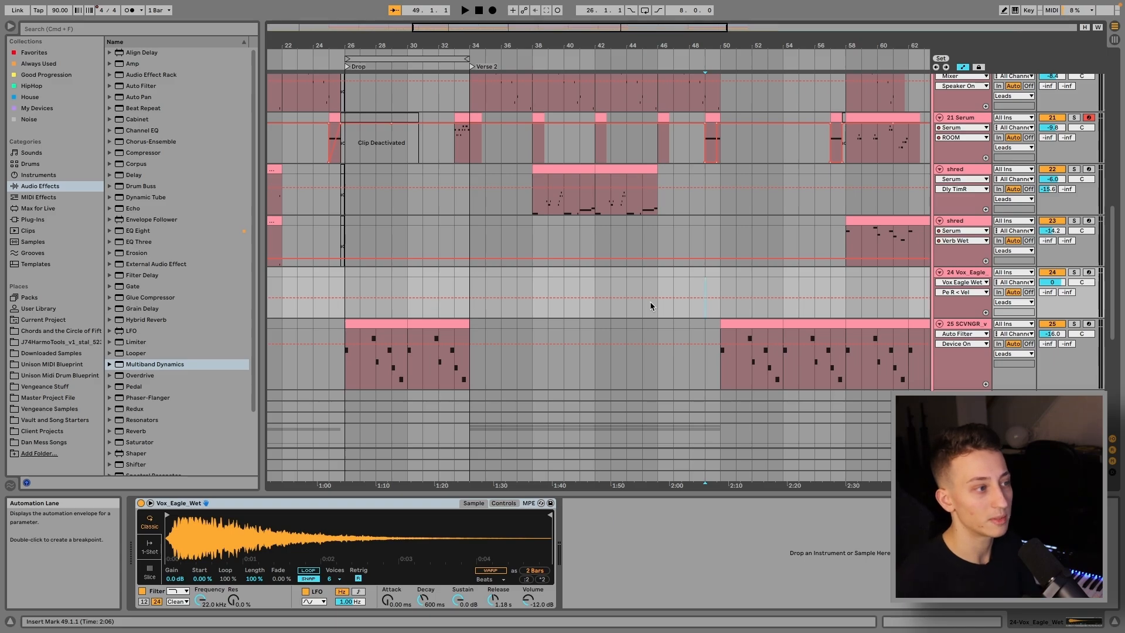
- Play the song from bar 50, where the vocal chop returns, and look through the pad, drum, lead and pluck tracks
scroll(649, 301, right, 5)
scroll(691, 265, up, 1)
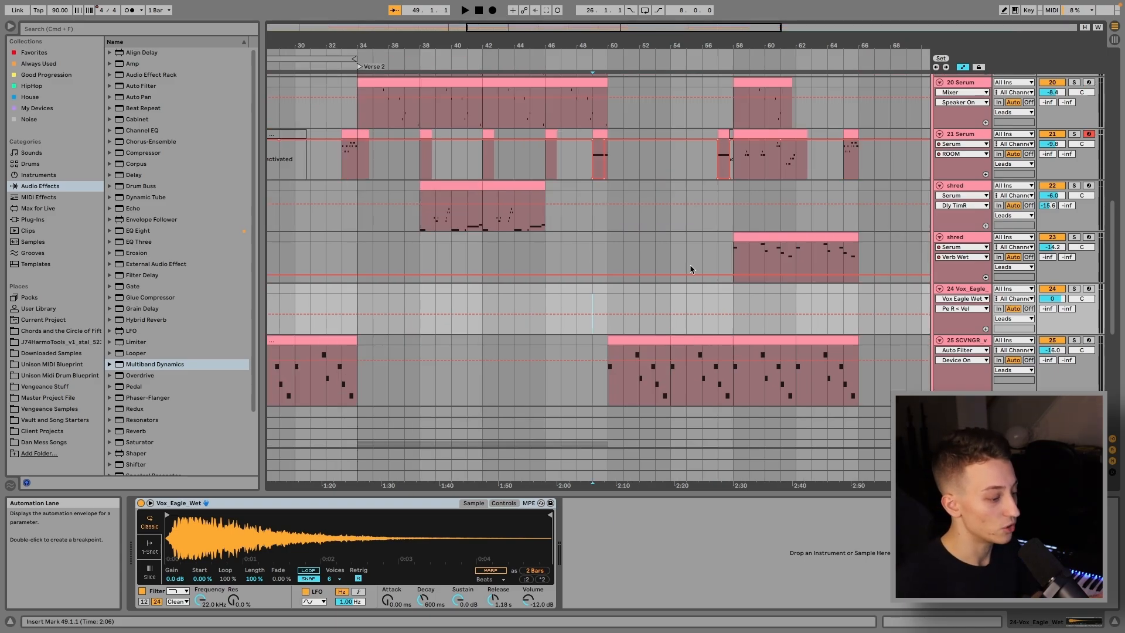
scroll(682, 253, right, 4)
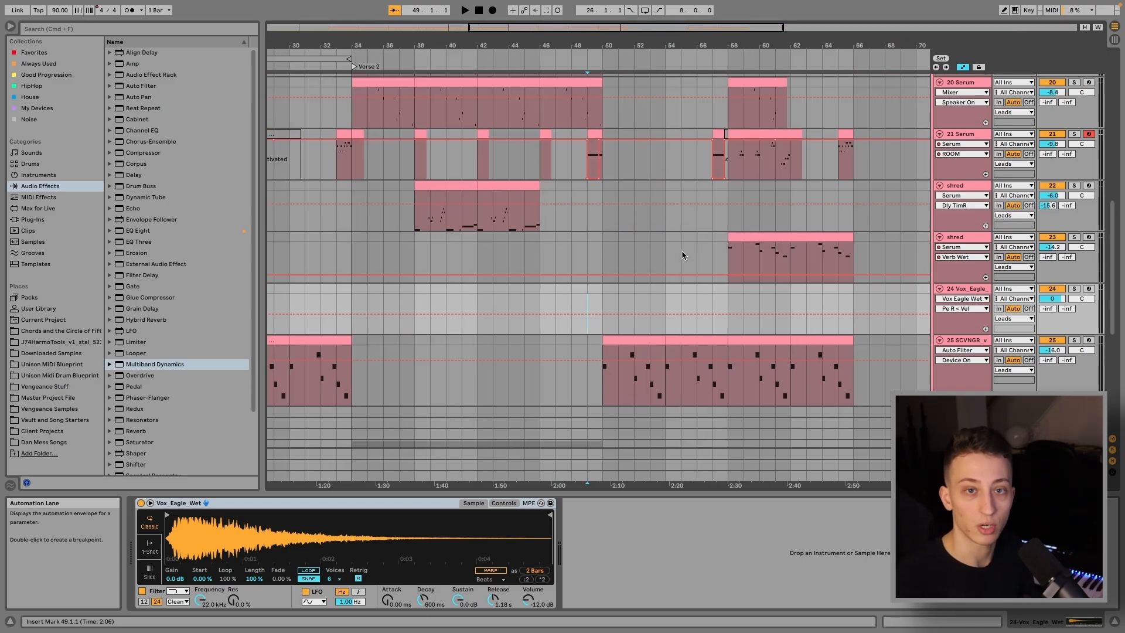
scroll(682, 255, up, 1)
scroll(603, 297, down, 2)
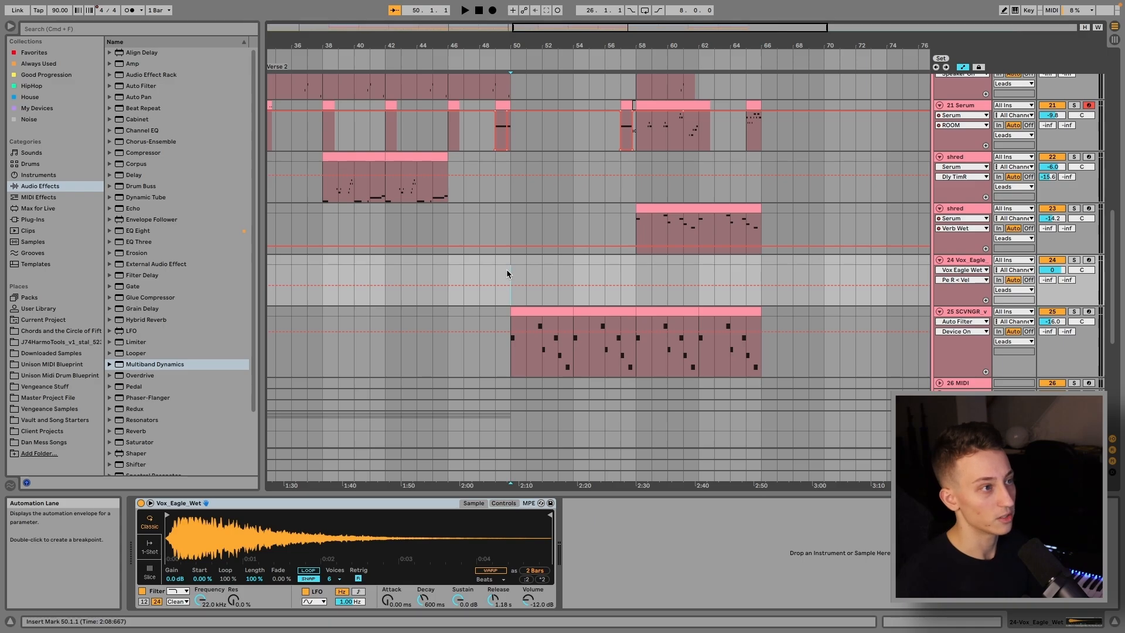
scroll(509, 269, left, 4)
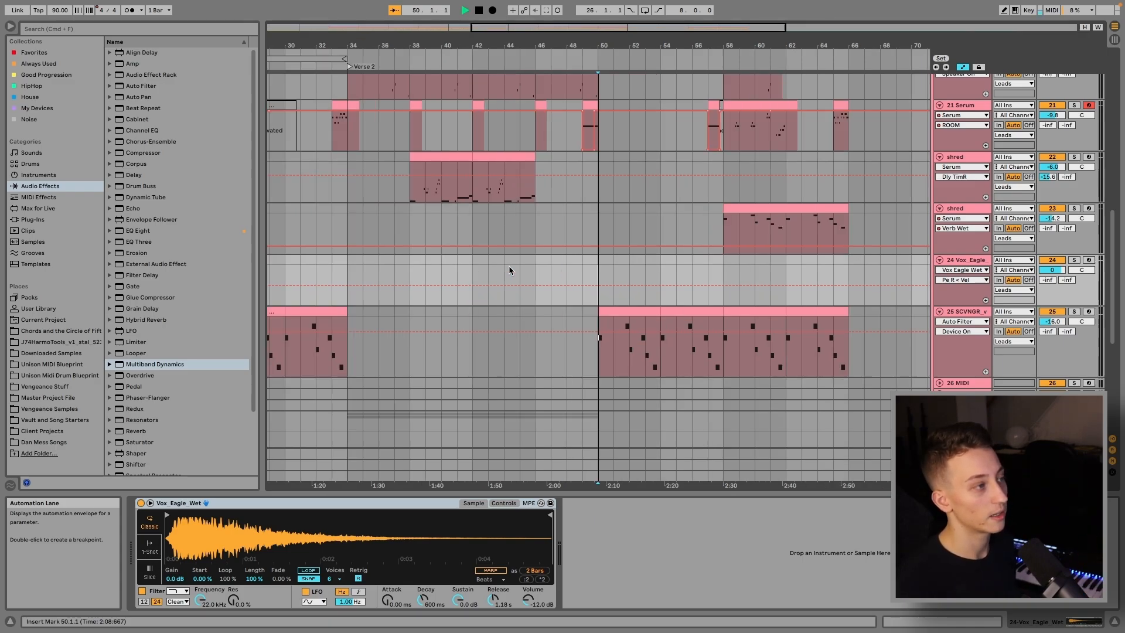
key(space)
scroll(510, 270, down, 8)
scroll(594, 279, right, 1)
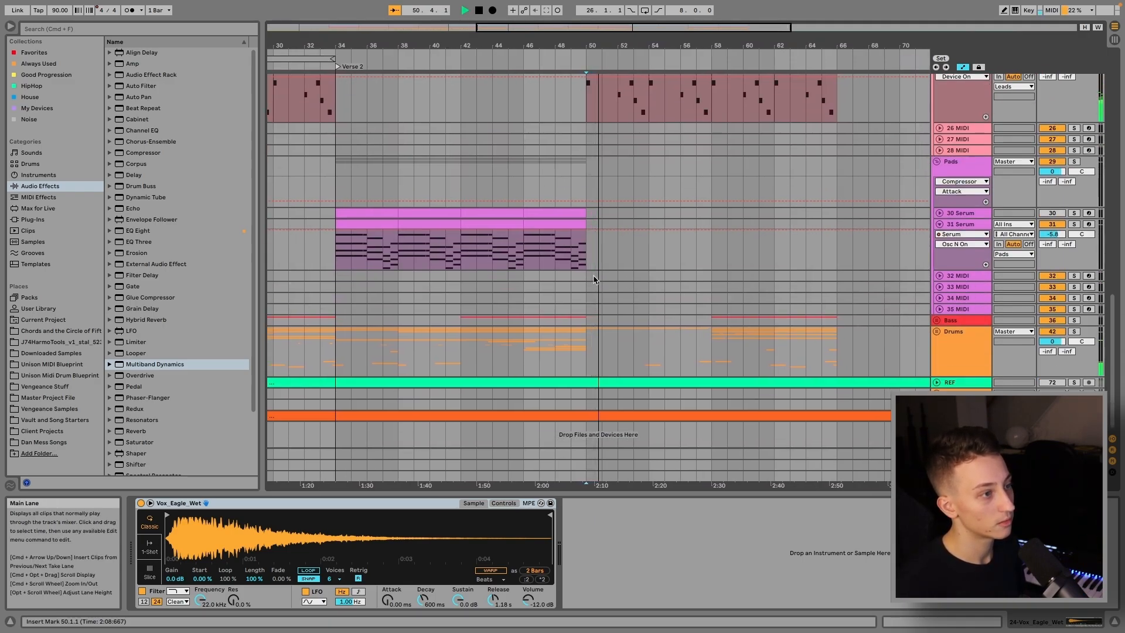
scroll(594, 280, up, 10)
scroll(594, 280, up, 3)
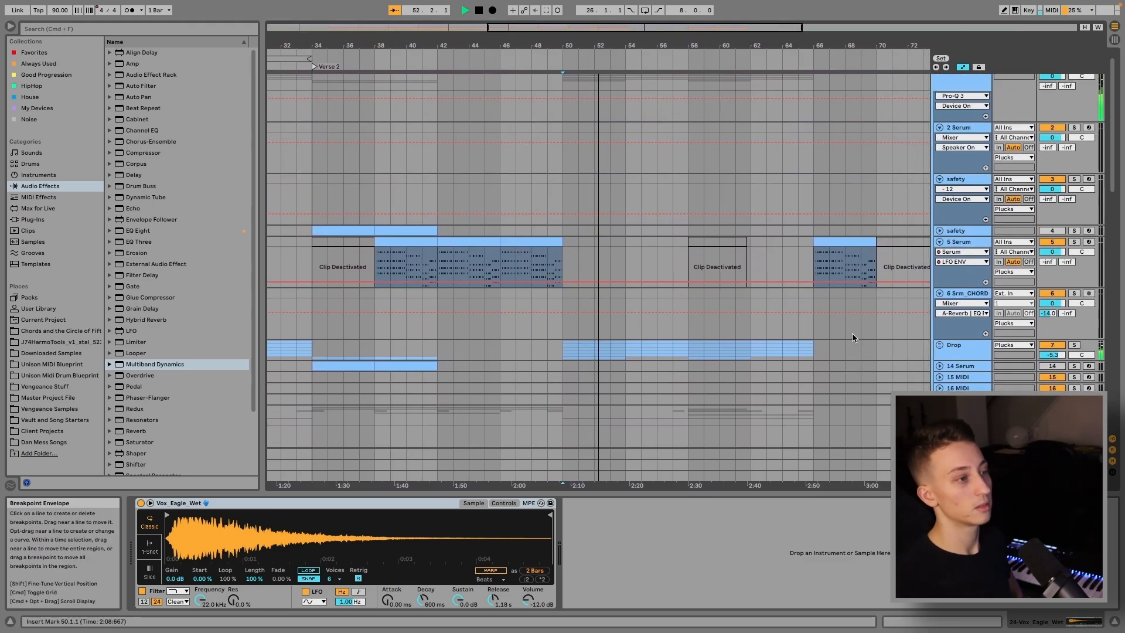
- Unfold the Drop group inside Plucks and examine its LFOTool automation lanes from bar 50 onward
click(956, 347)
click(940, 346)
scroll(796, 328, down, 8)
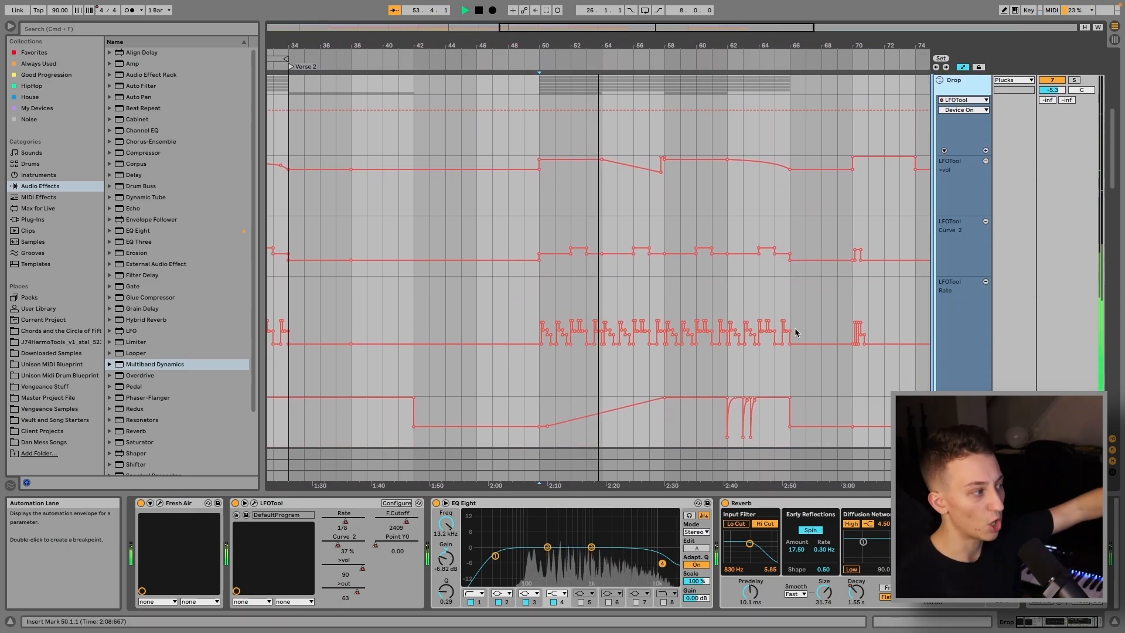
scroll(708, 393, down, 3)
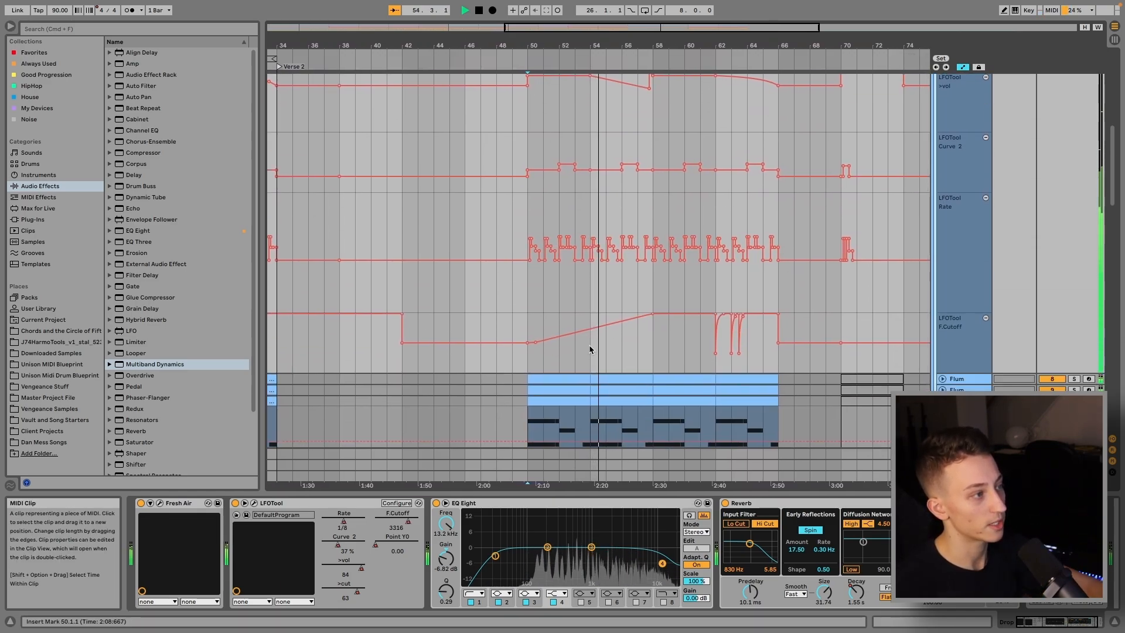
- Highlight bars 52 to 56 of the LFOTool F.Cutoff automation and follow the filter sweep and pluck tracks during playback
drag(563, 357, 625, 357)
scroll(654, 353, up, 5)
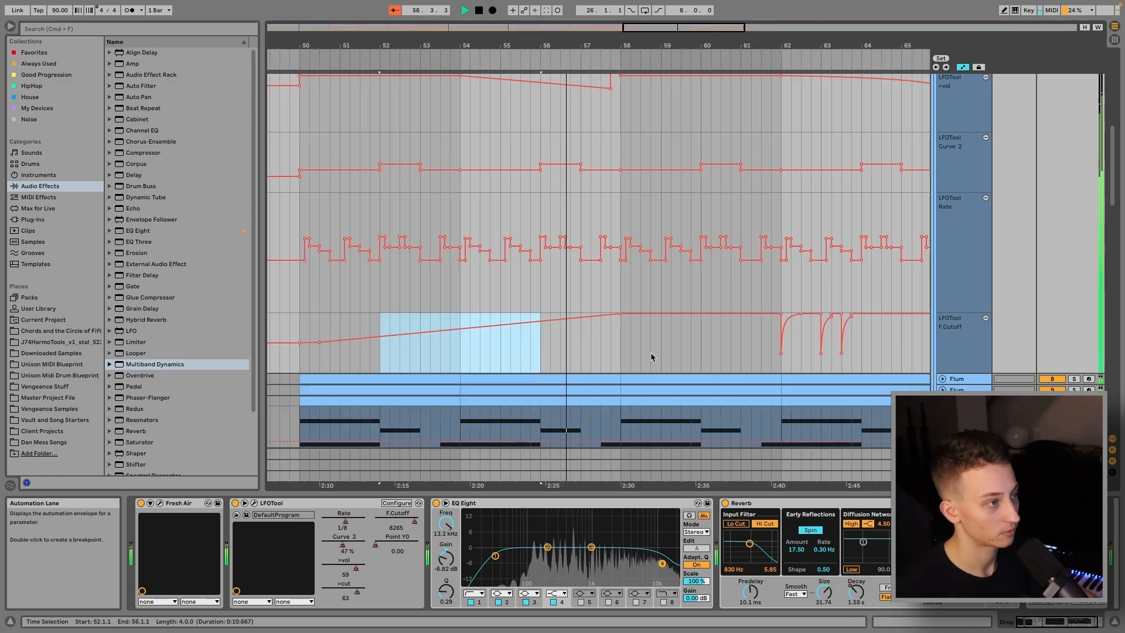
key(minus)
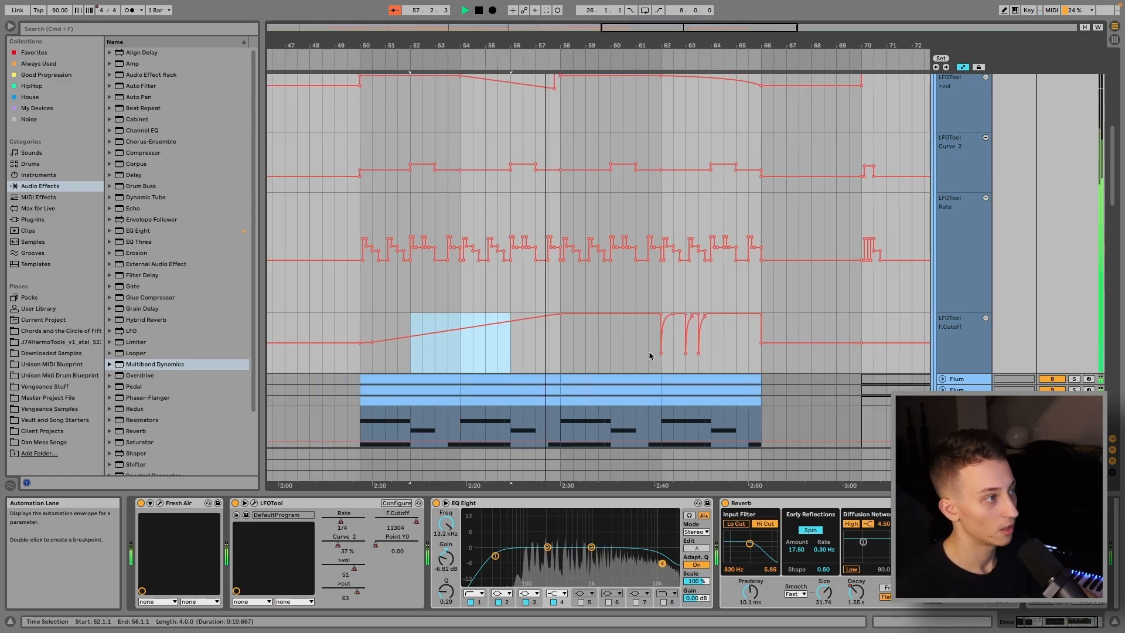
scroll(631, 353, left, 3)
key(minus)
key(minus)
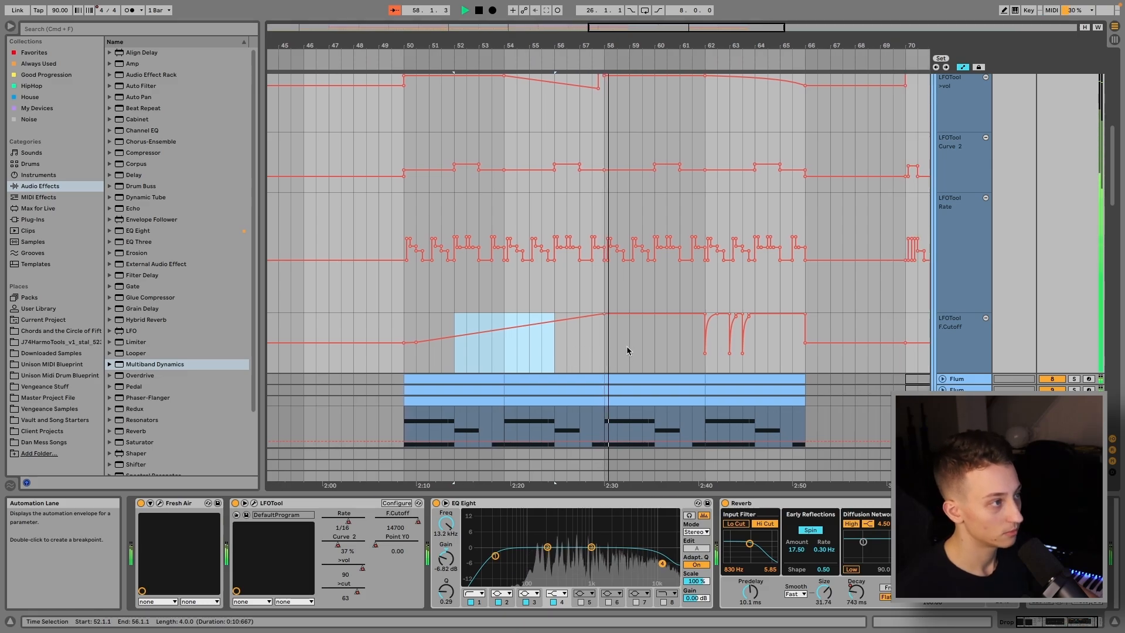
scroll(627, 348, up, 5)
scroll(627, 348, down, 12)
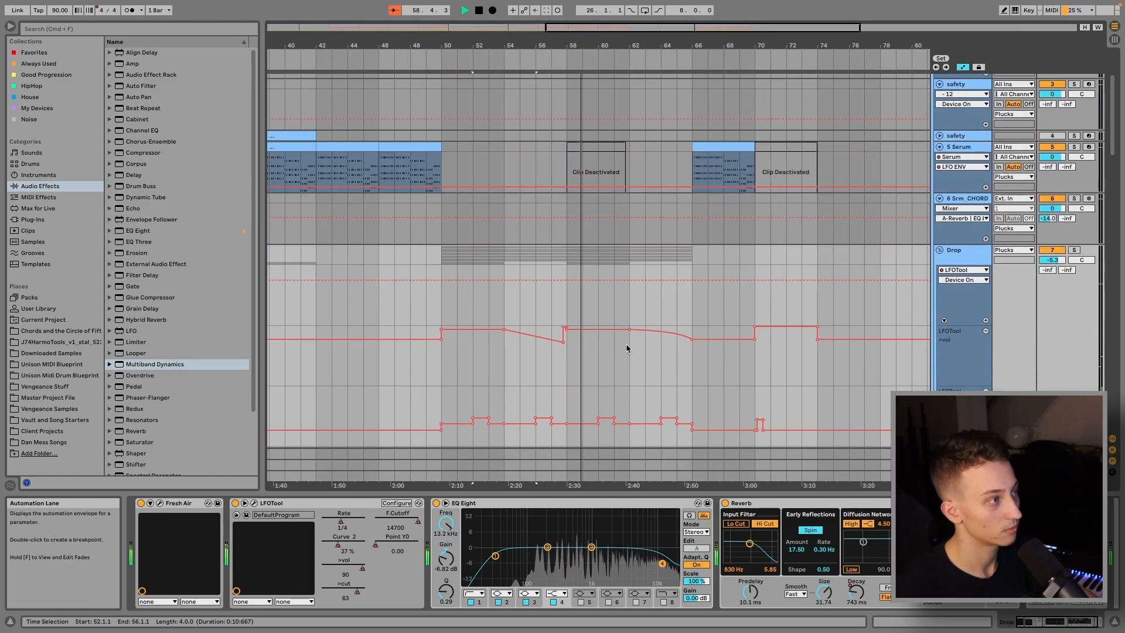
scroll(628, 348, down, 5)
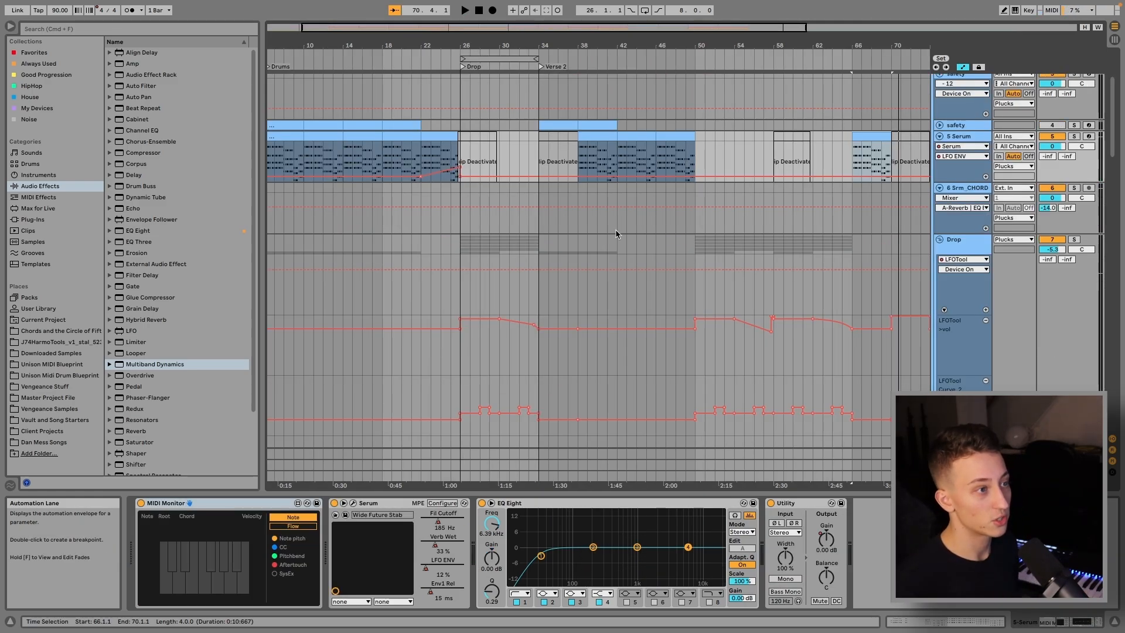
- Fold the Drop group and play the whole song from bar 2
click(939, 239)
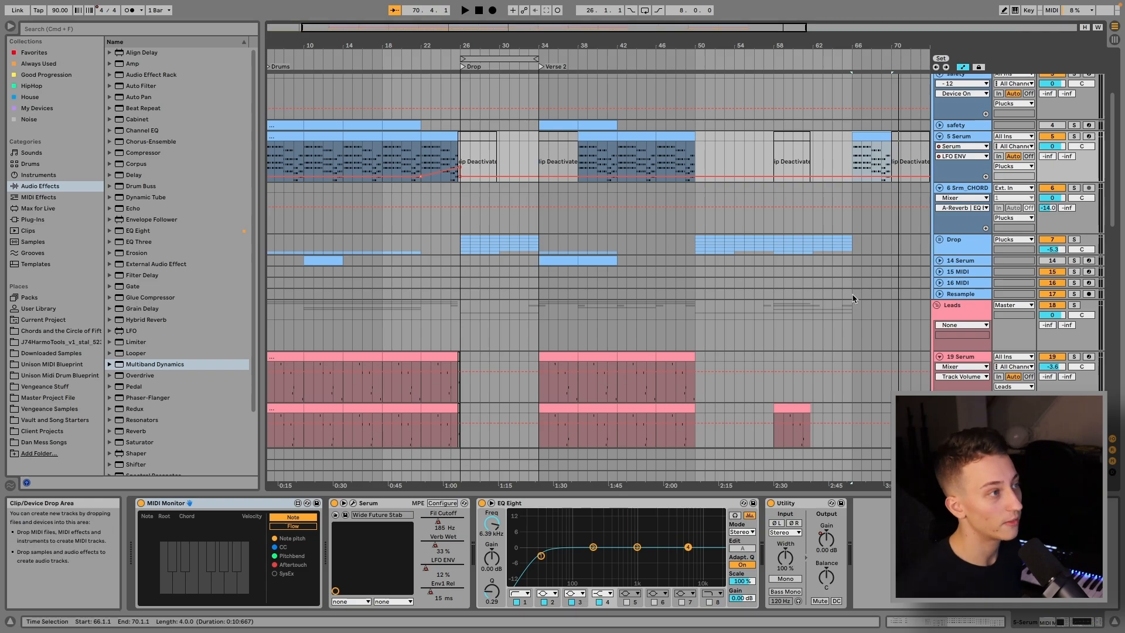
scroll(855, 302, right, 5)
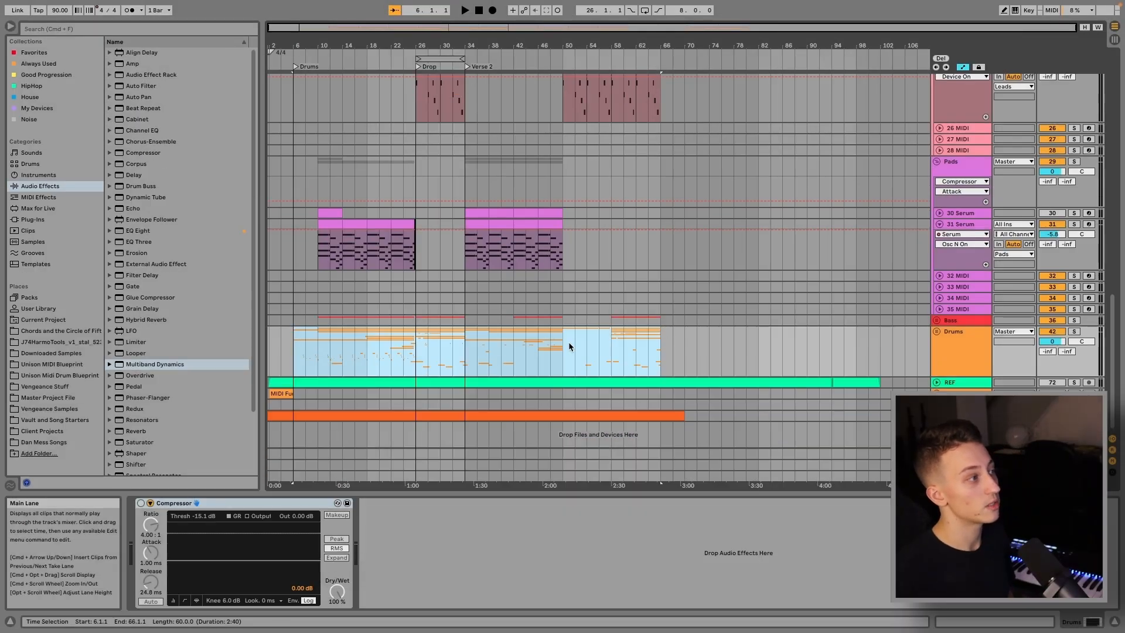
click(271, 333)
key(space)
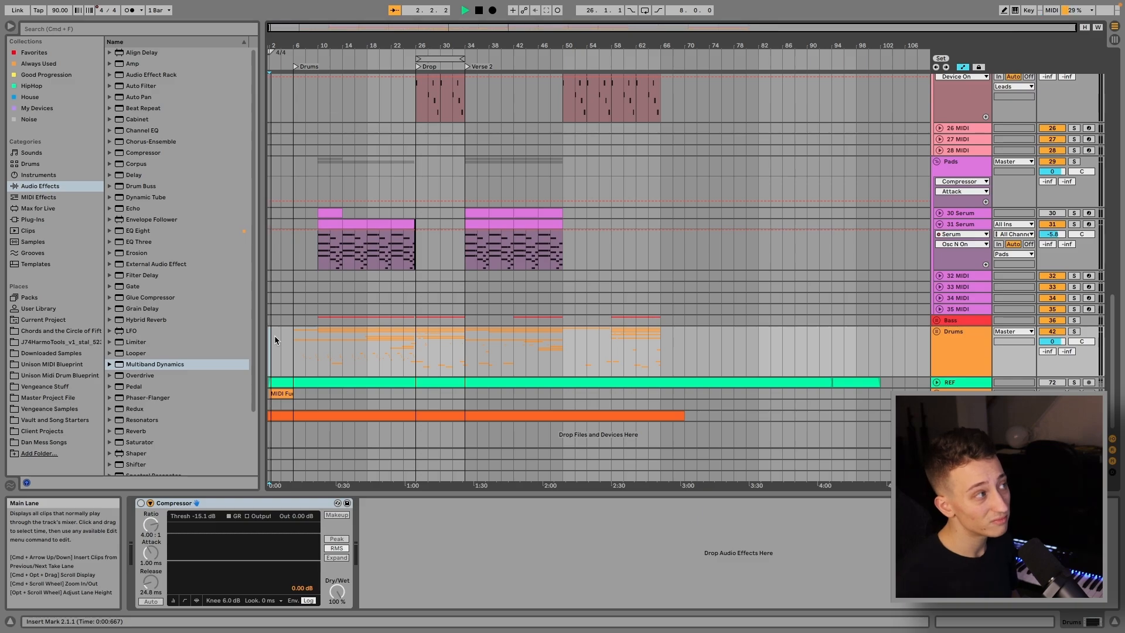
- Mark the eight-bar intro, then highlight the eight-bar verse from bar 10 to 18 on the Drums track and play it
key(space)
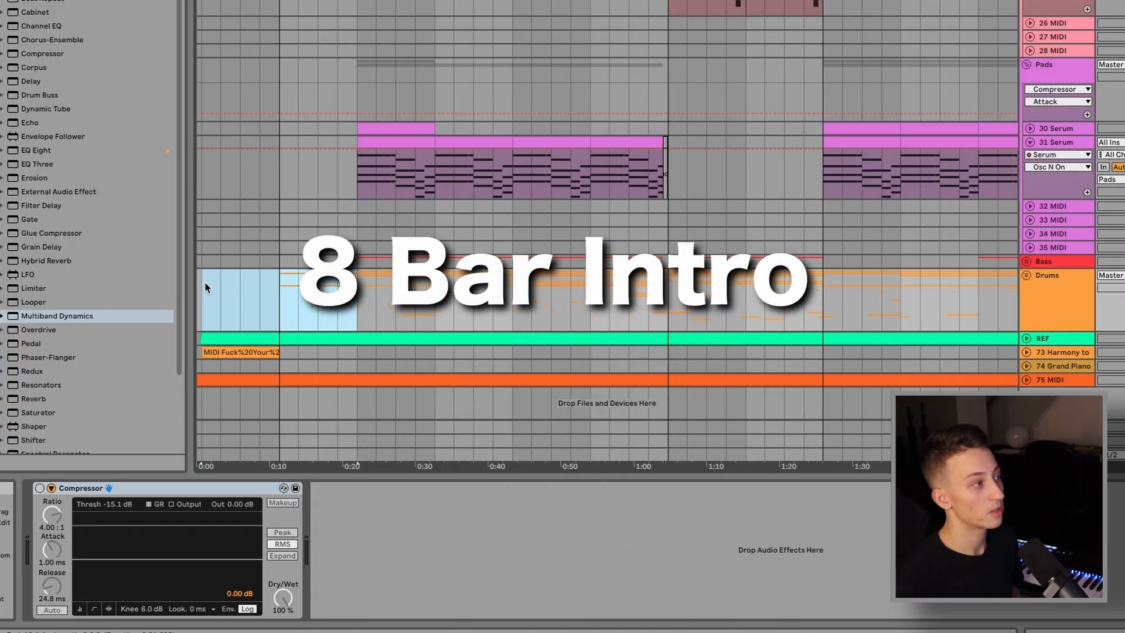
click(274, 353)
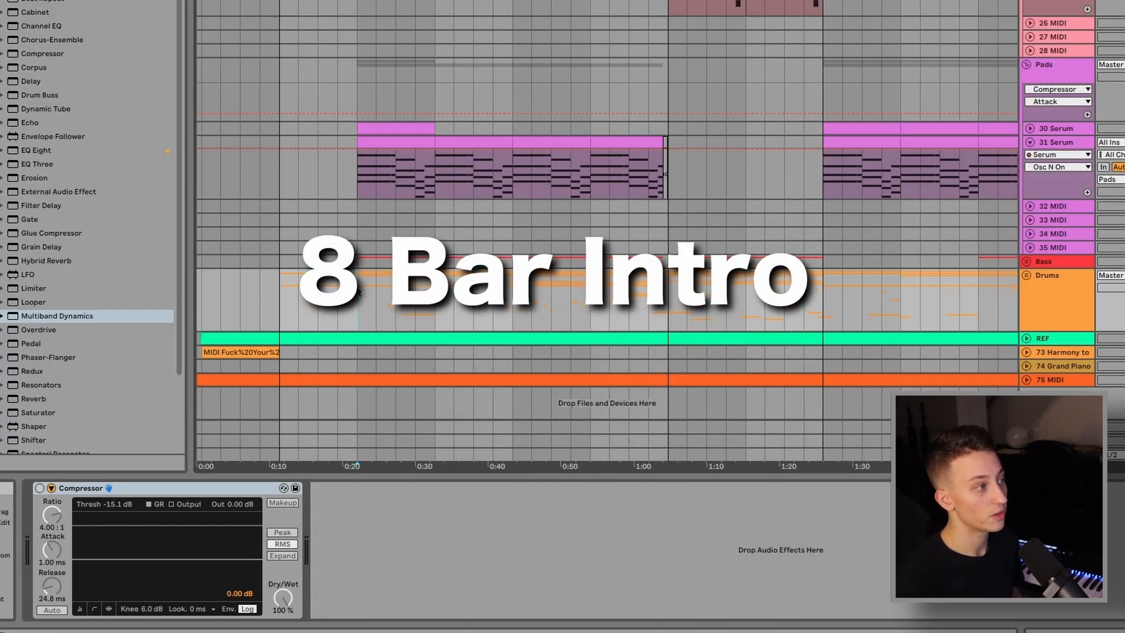
scroll(340, 296, right, 3)
drag(297, 307, 472, 321)
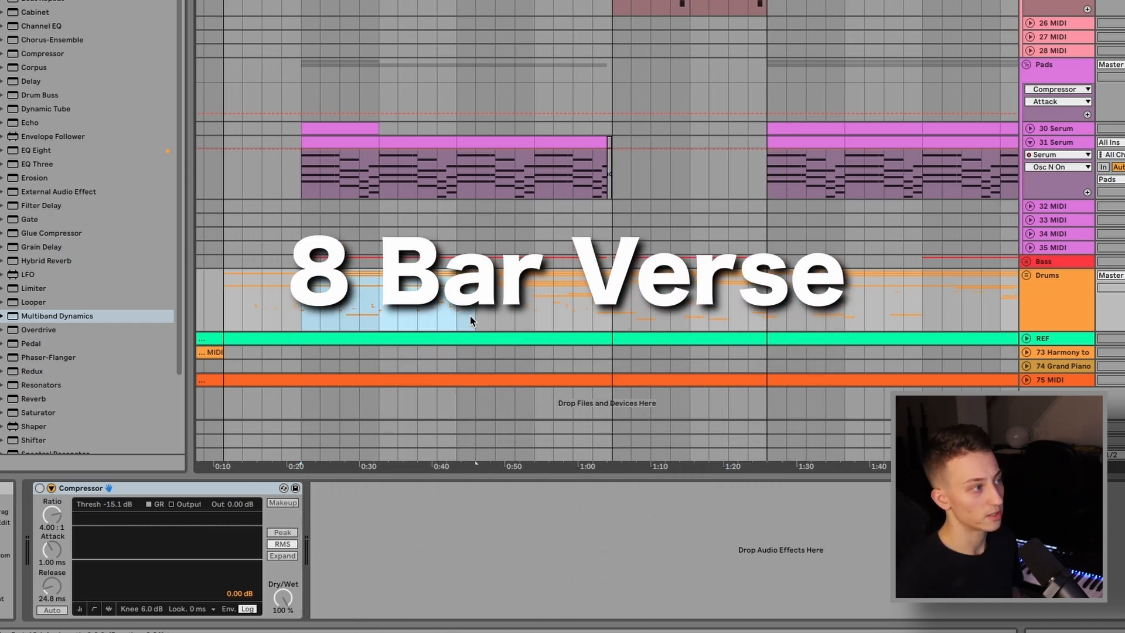
scroll(458, 319, left, 3)
key(space)
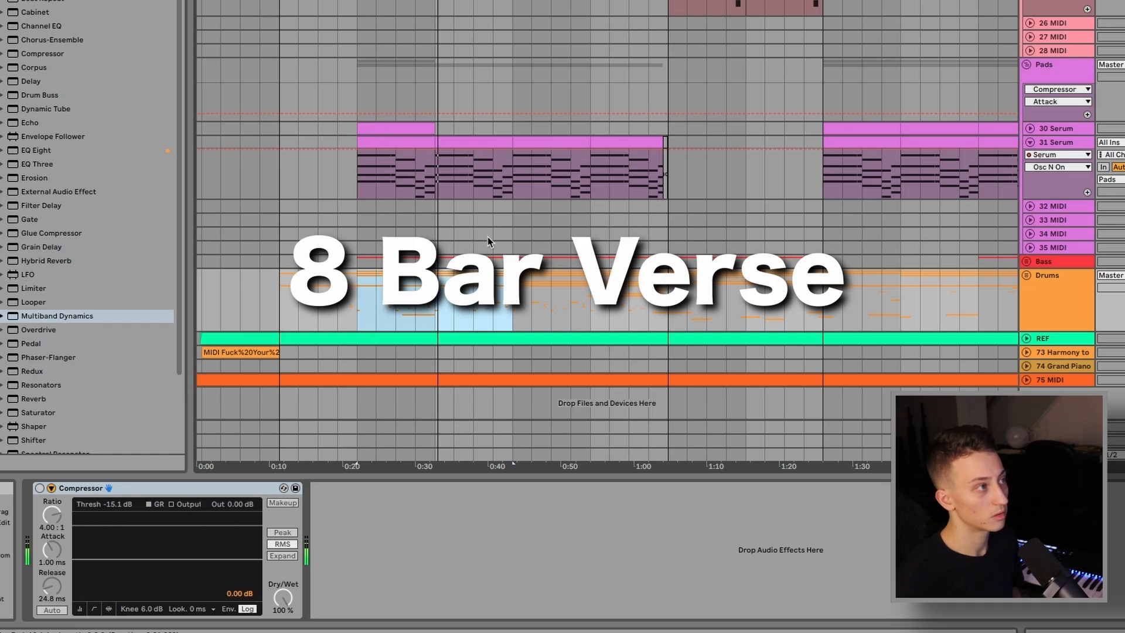
- Highlight the eight-bar build from bar 18 to 26 on the Drums track and follow it during playback
key(space)
drag(524, 305, 659, 277)
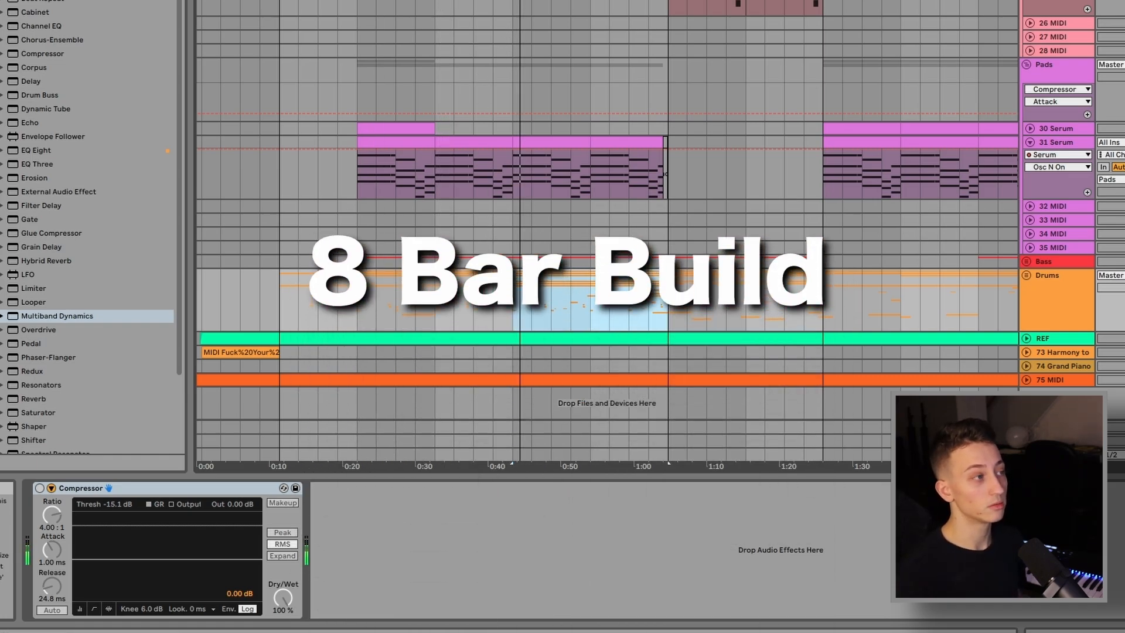
scroll(553, 229, right, 2)
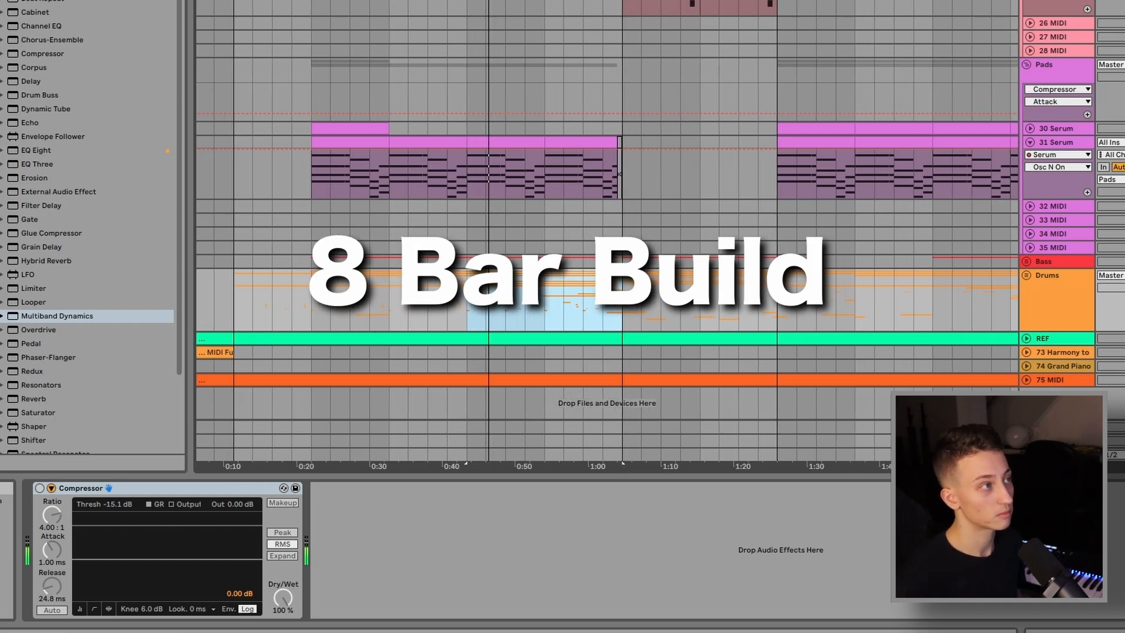
scroll(625, 150, left, 2)
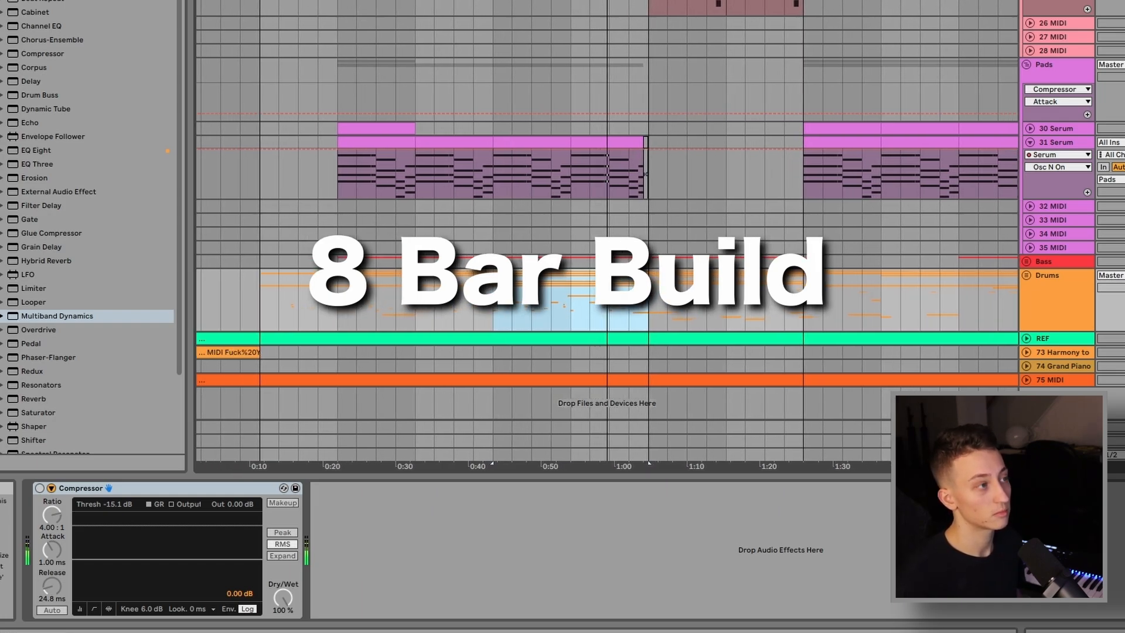
scroll(625, 150, up, 3)
scroll(625, 150, right, 1)
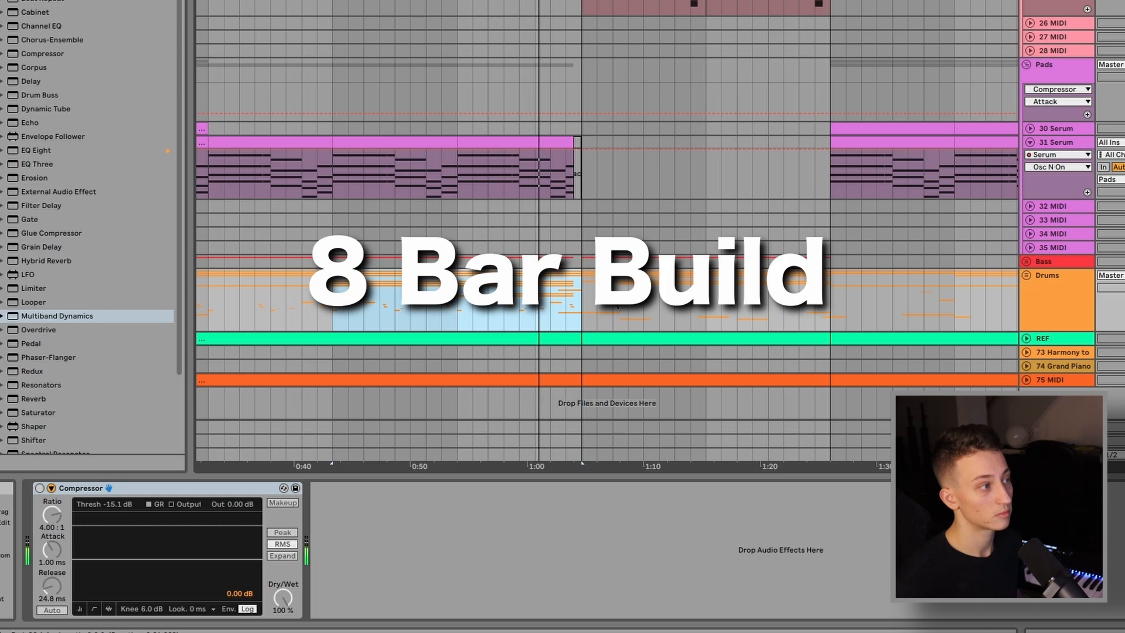
scroll(590, 308, up, 3)
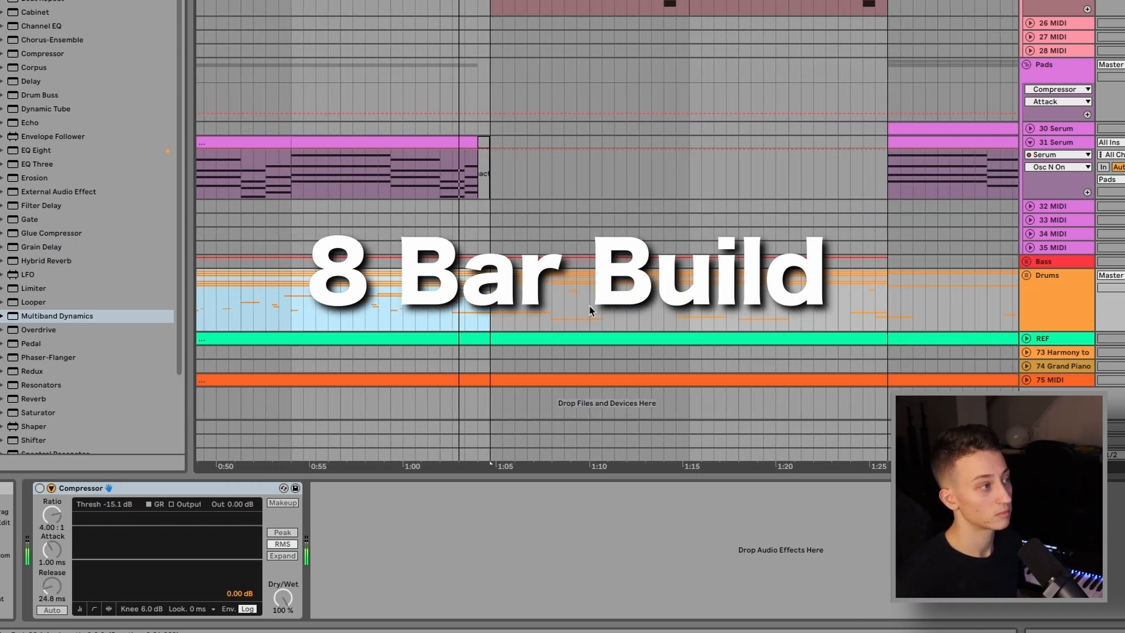
- Highlight the eight-bar drop from bar 26 to 34 on the Drums track and play parts of it
drag(479, 314, 870, 314)
scroll(862, 314, down, 3)
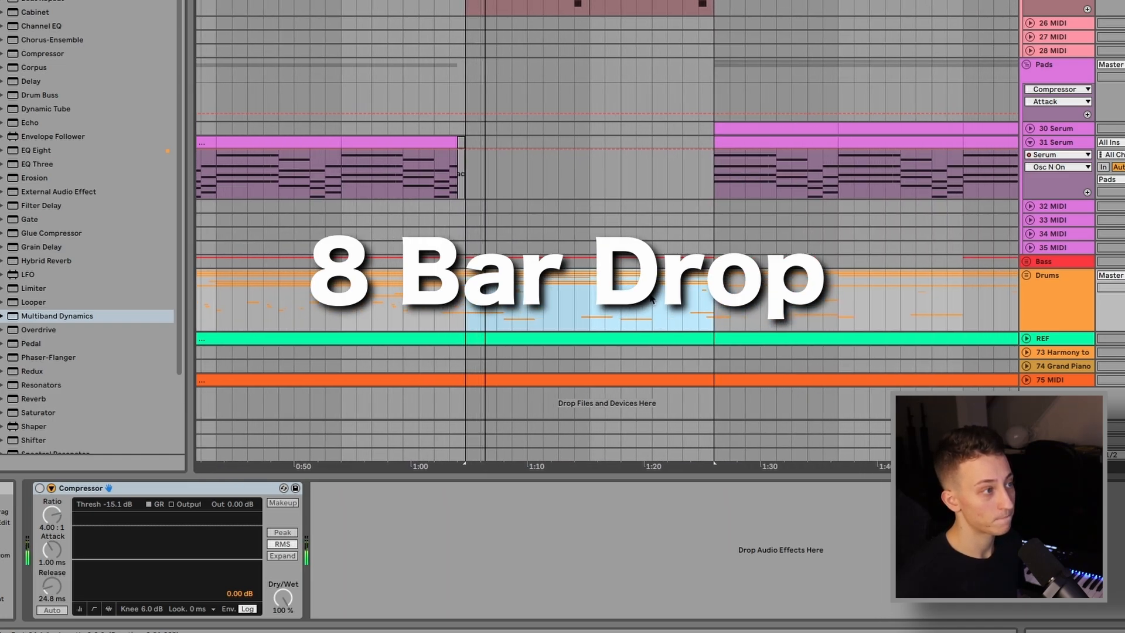
click(653, 299)
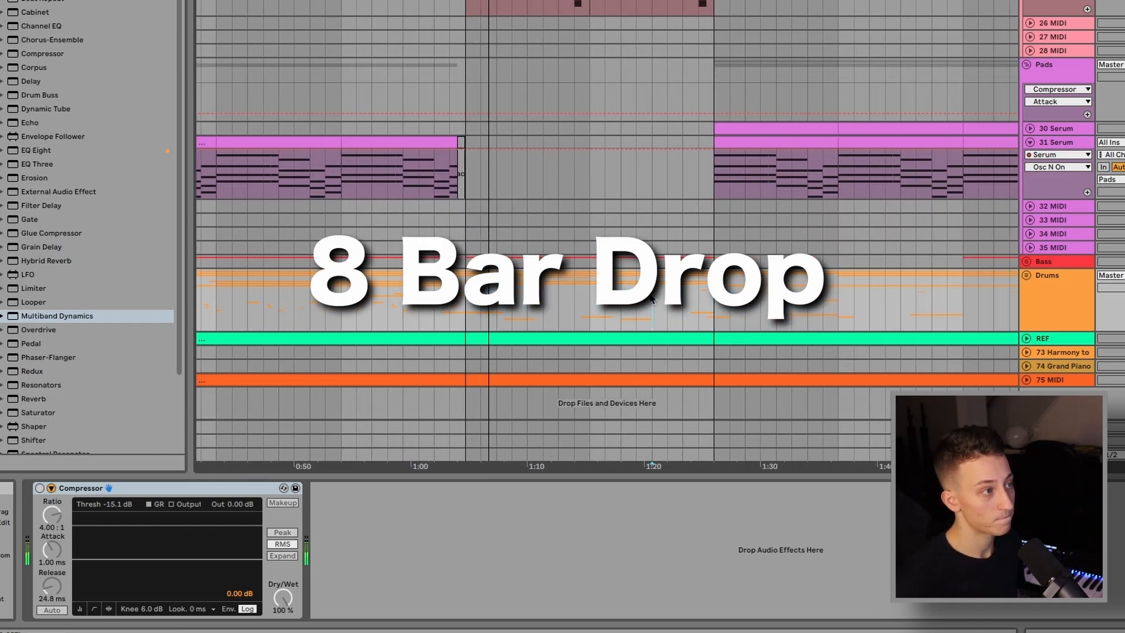
key(space)
key(space)
- Play the second verse from bar 34 and highlight the eight-bar build from bar 42 to 50 on the Drums track
scroll(652, 299, right, 3)
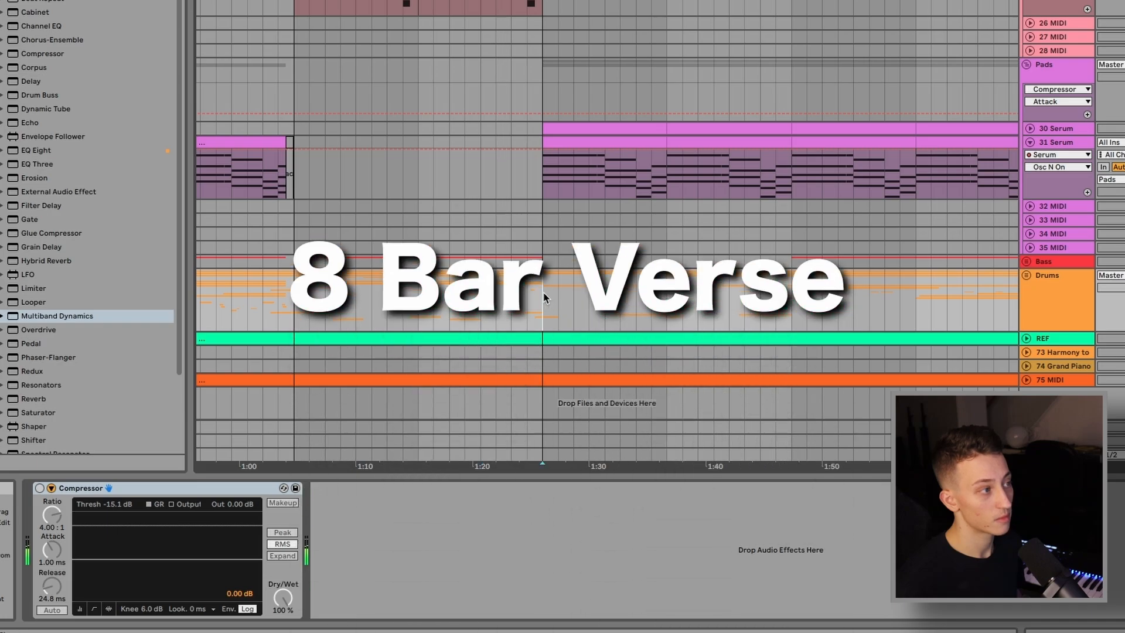
drag(725, 302, 491, 303)
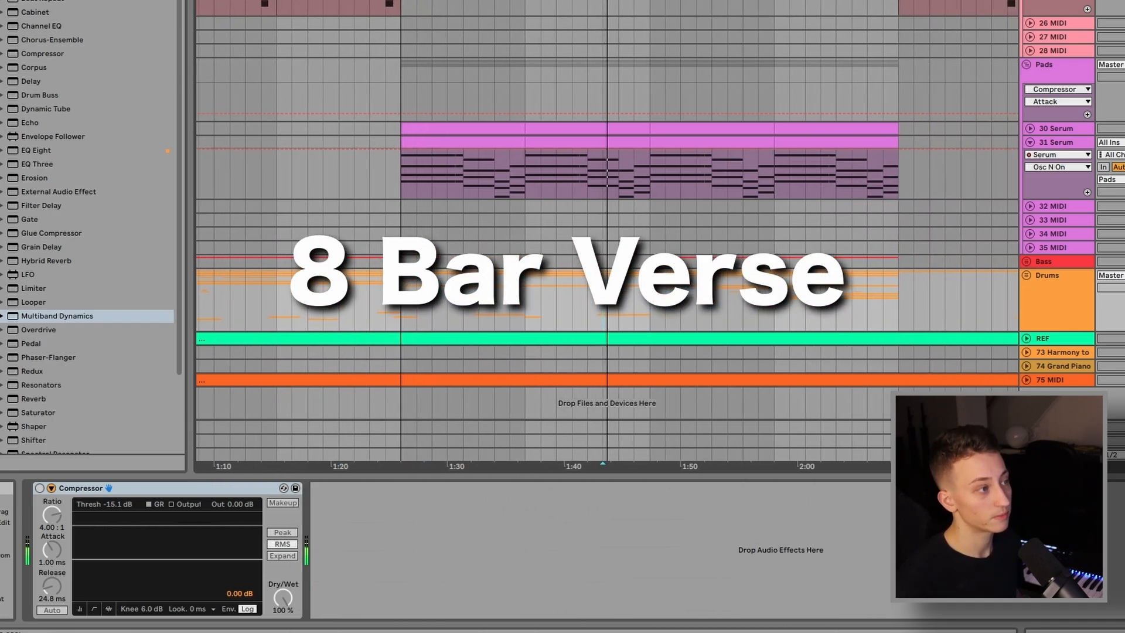
shift+click(889, 284)
scroll(837, 282, right, 5)
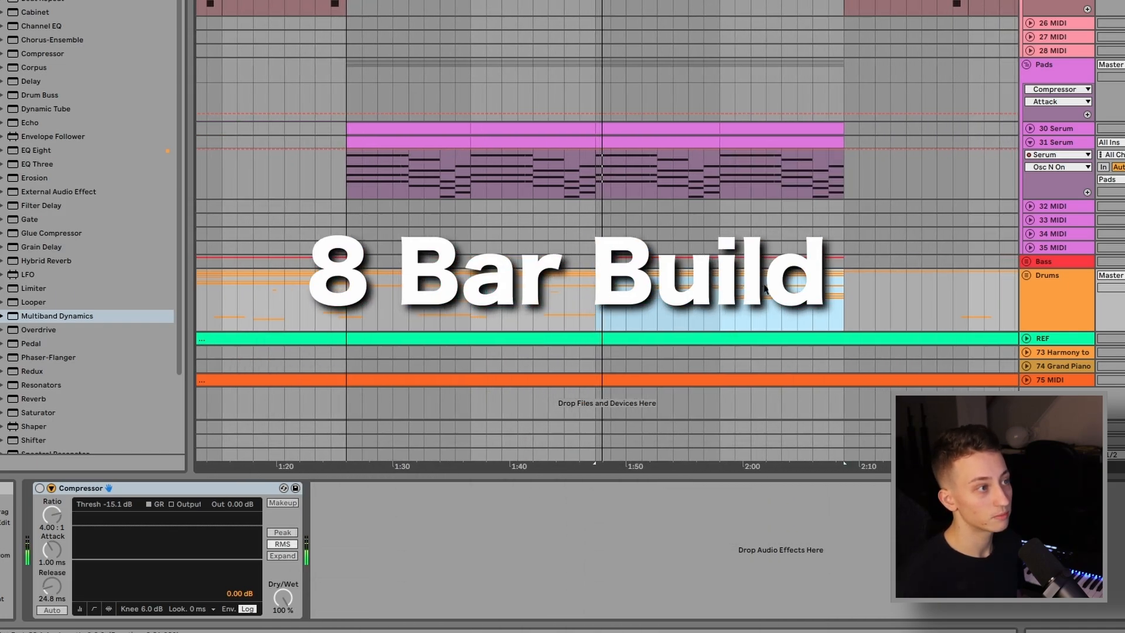
scroll(765, 289, right, 5)
key(minus)
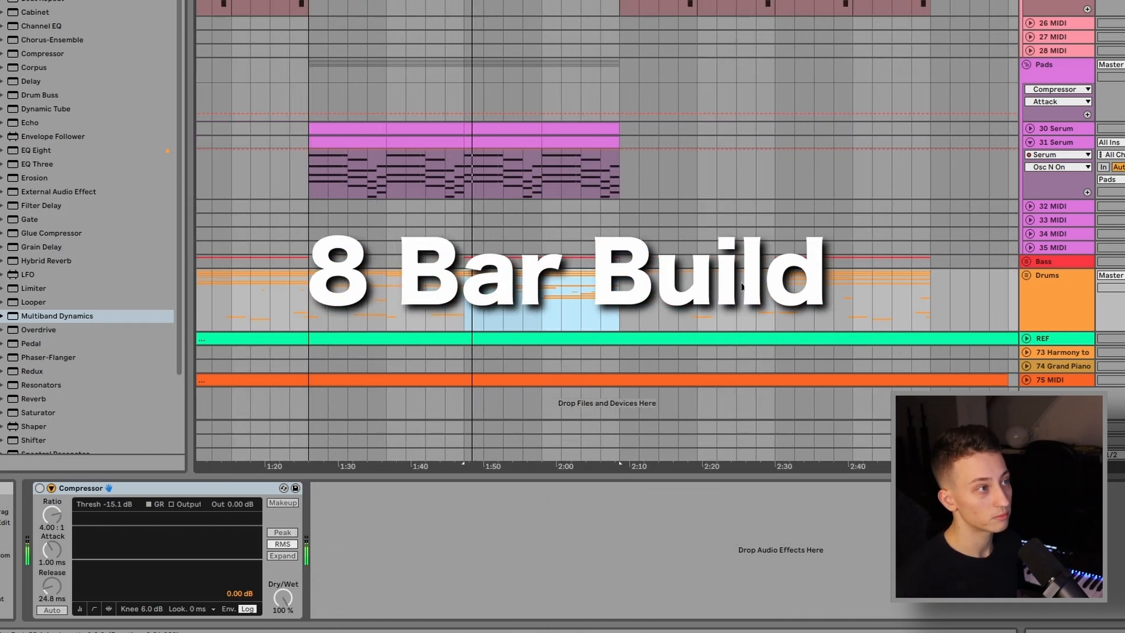
- Highlight the eight-bar drop without drums from bar 50 to 58 on the Drums track and resume playback
click(626, 317)
key(space)
scroll(625, 314, up, 5)
scroll(626, 315, down, 5)
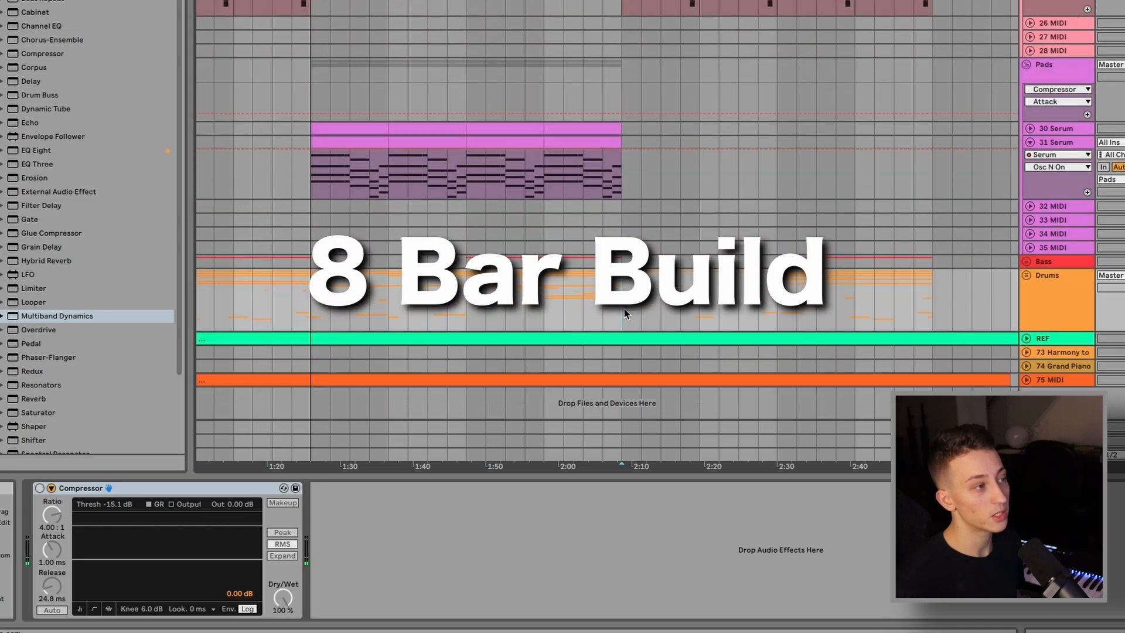
drag(623, 315, 797, 322)
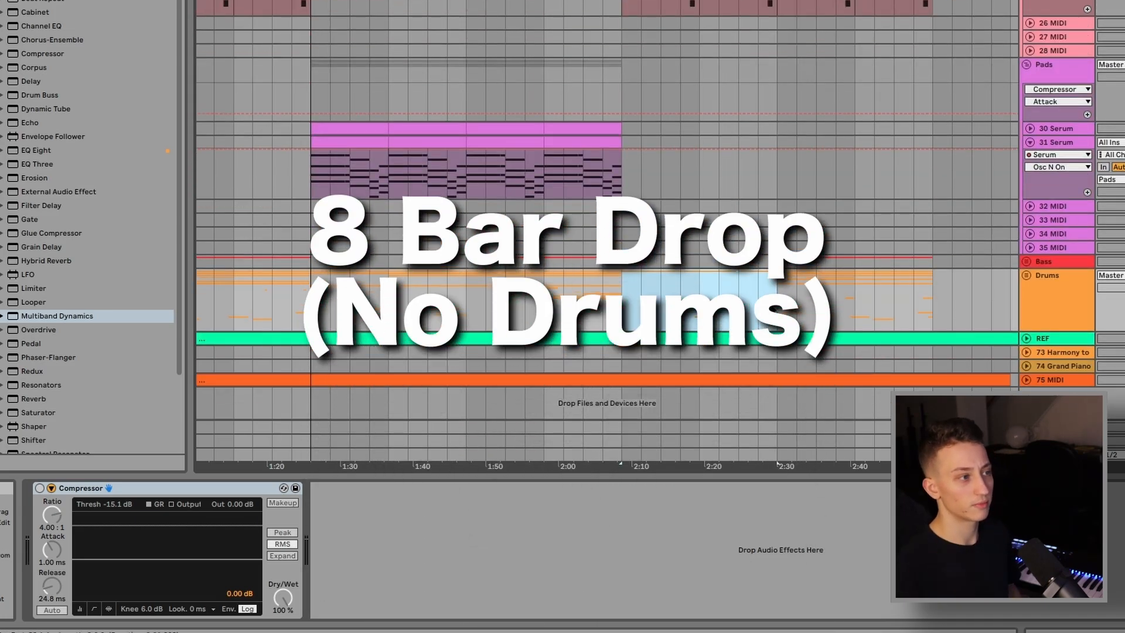
key(space)
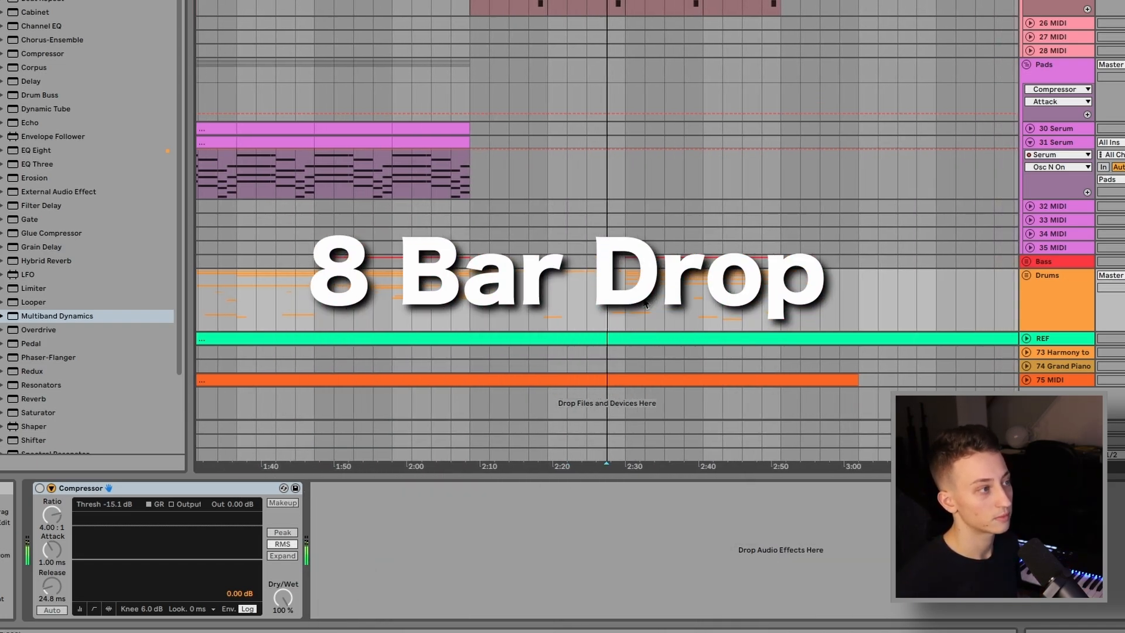
- Follow the final eight-bar drop up to bar 66 during playback, examining the vocal lead, pad and drum tracks
scroll(645, 305, up, 4)
scroll(646, 305, up, 5)
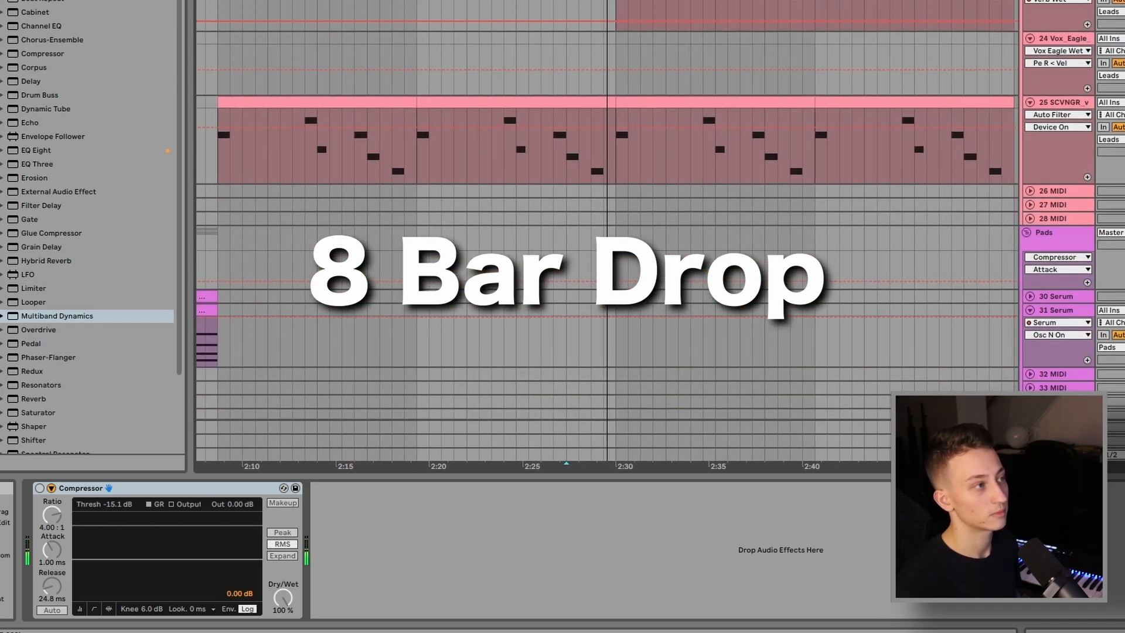
scroll(489, 281, right, 2)
scroll(490, 282, down, 3)
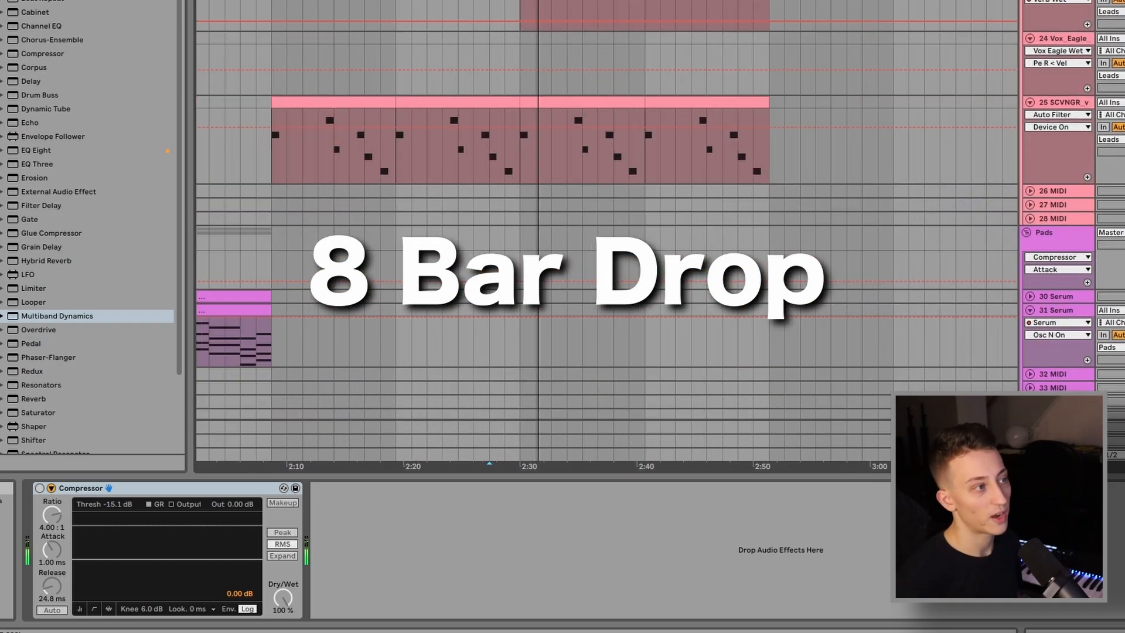
scroll(607, 235, down, 3)
key(minus)
key(minus)
scroll(607, 234, left, 4)
scroll(606, 235, down, 1)
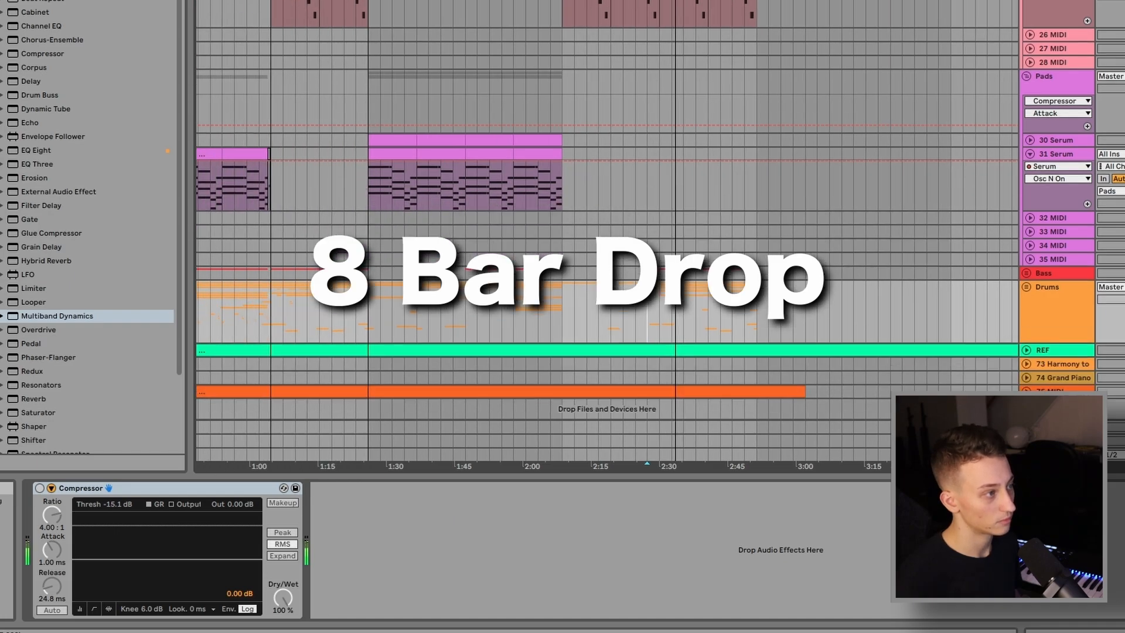
- Show the whole arrangement from the intro to the final drop for a last overview
scroll(603, 262, down, 1)
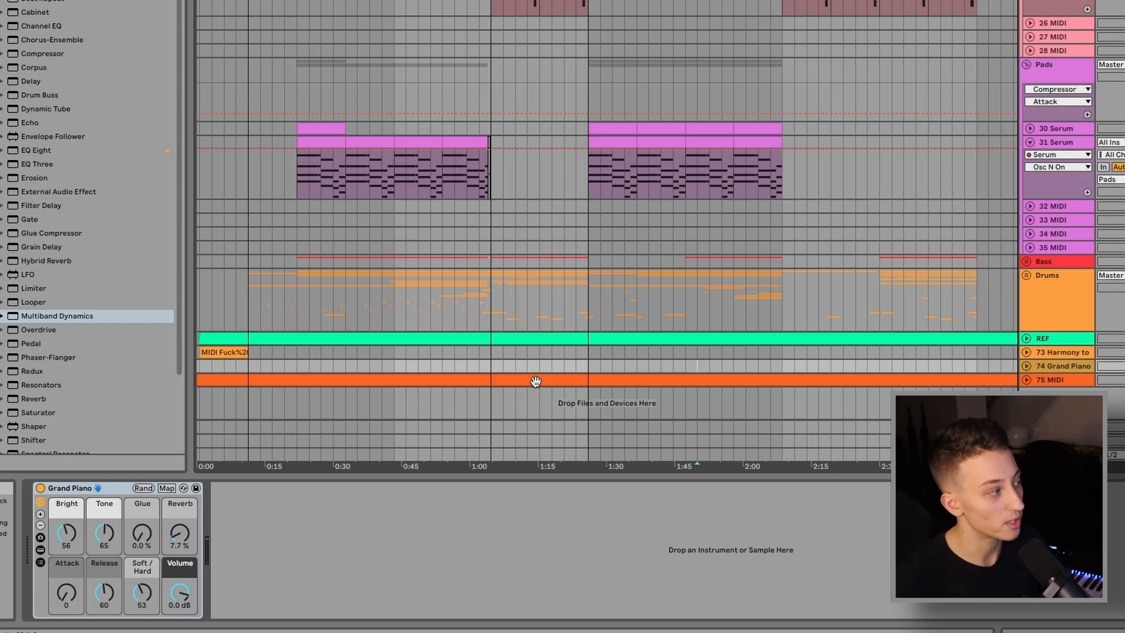
scroll(537, 381, down, 3)
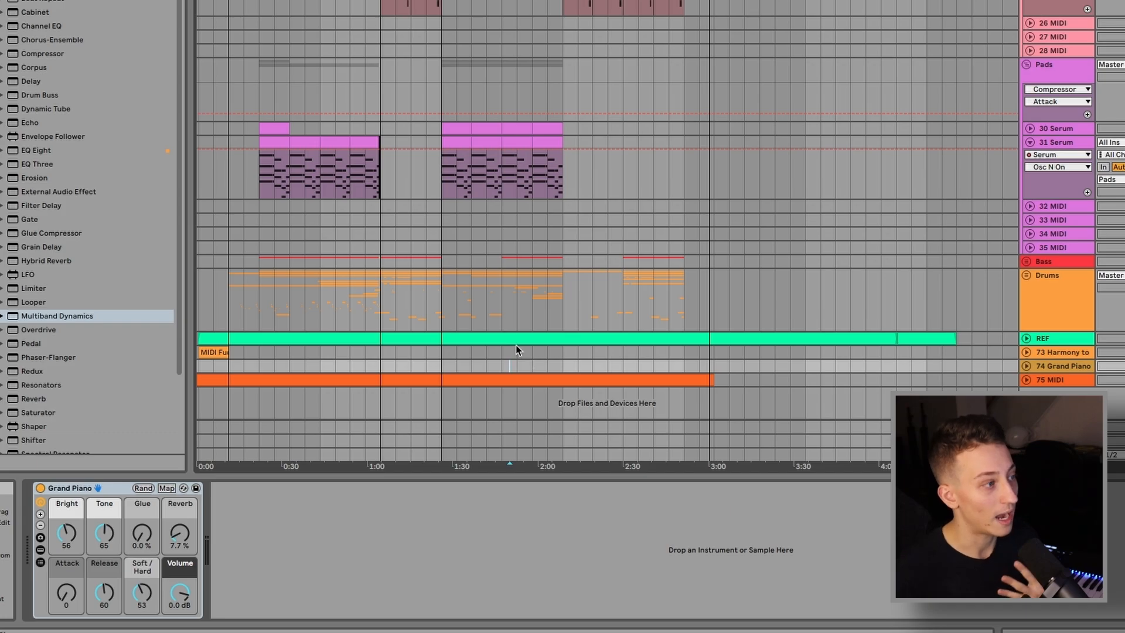
click(504, 375)
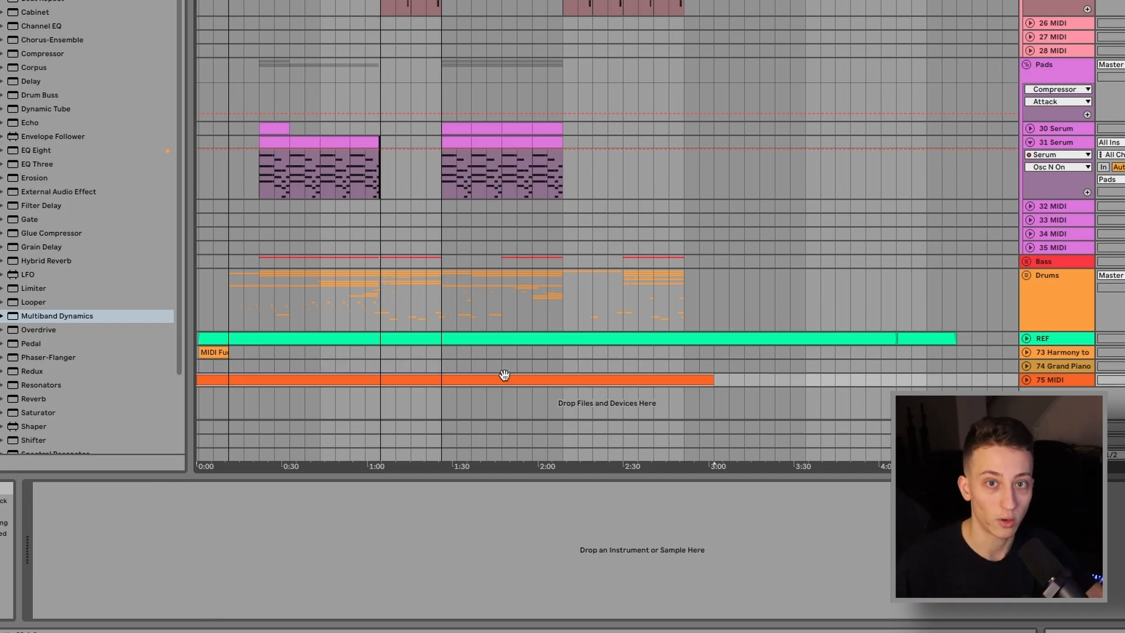